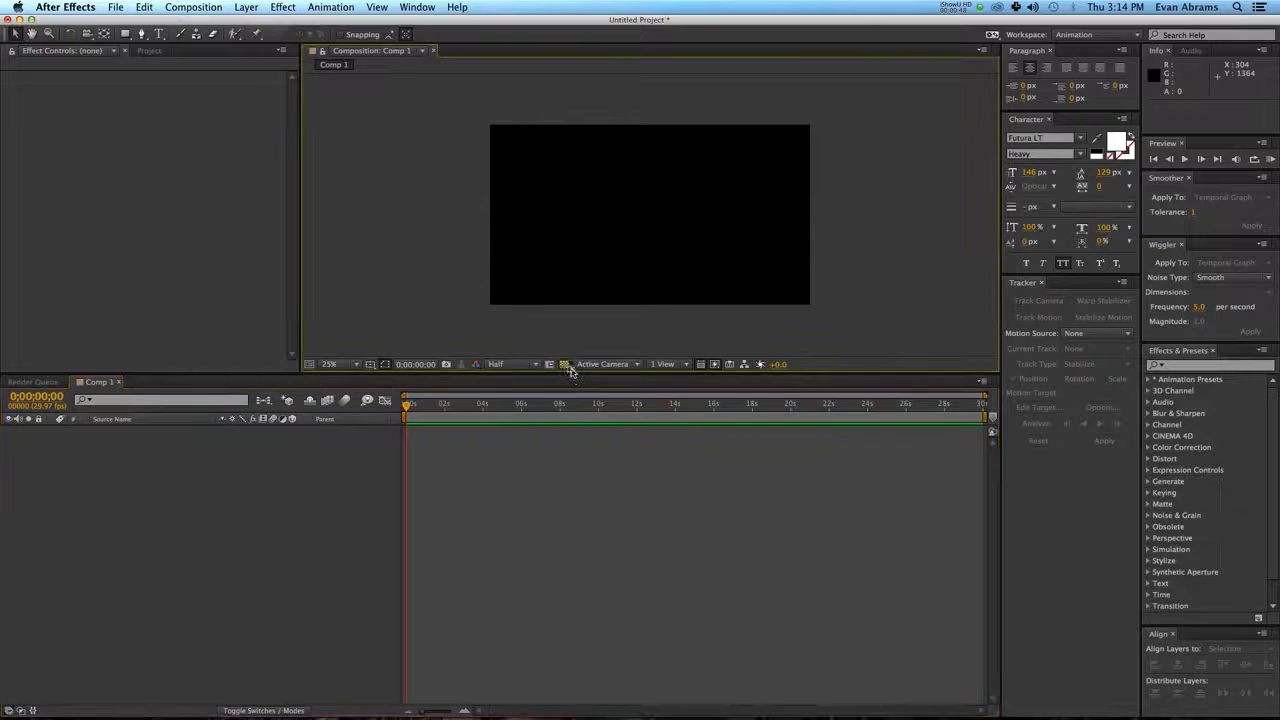
pyautogui.click(568, 367)
# Add a null object to Comp 1 and make it a 3D layer.
pyautogui.click(452, 504)
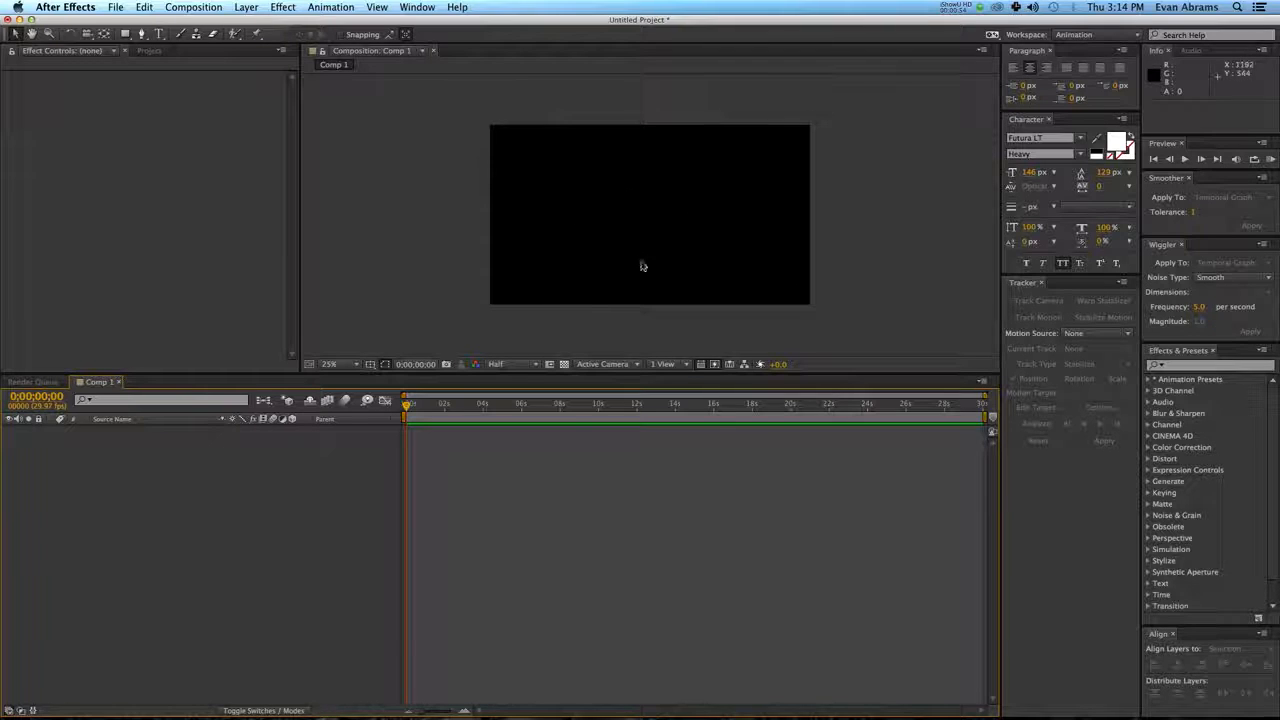
pyautogui.rightClick(202, 483)
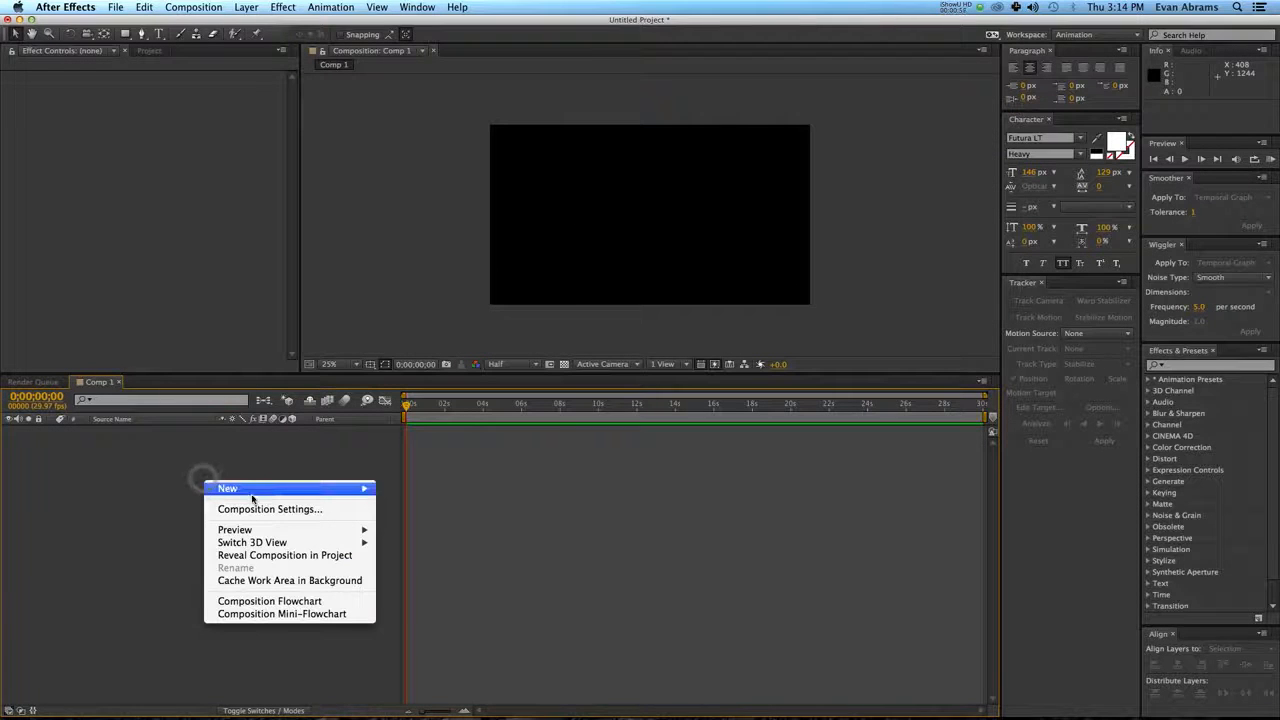
pyautogui.moveTo(251, 494)
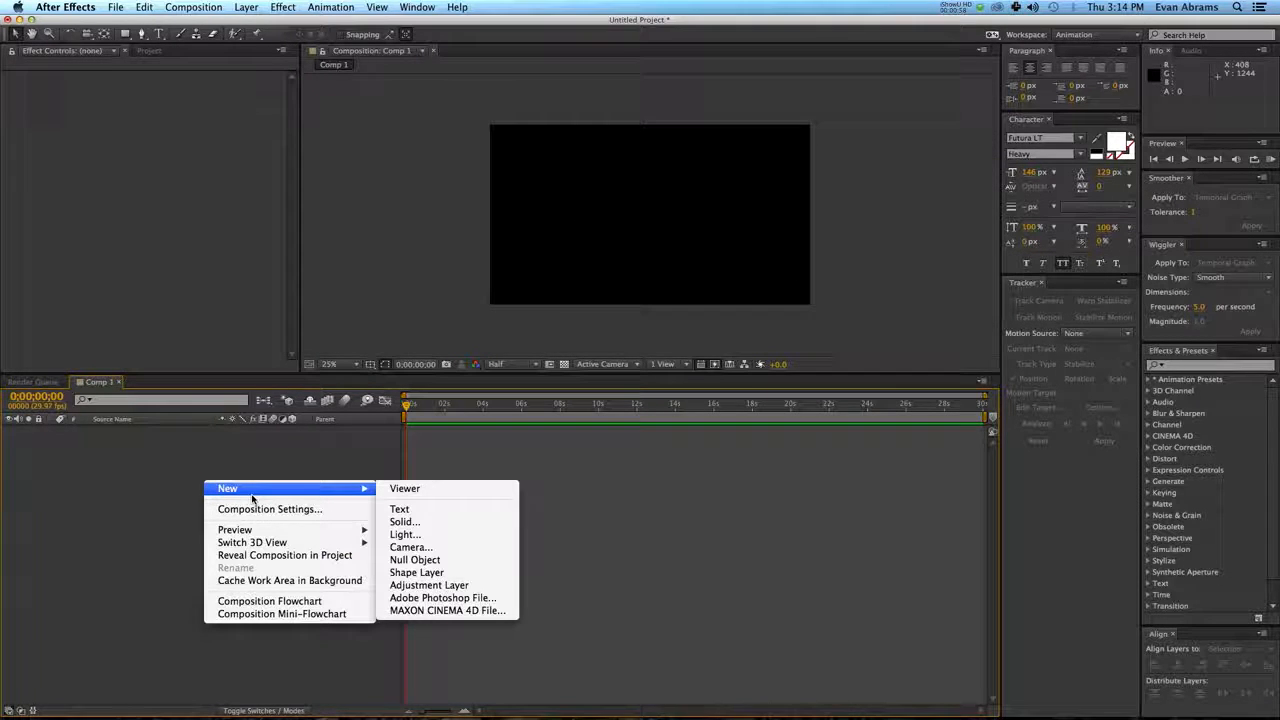
pyautogui.click(443, 561)
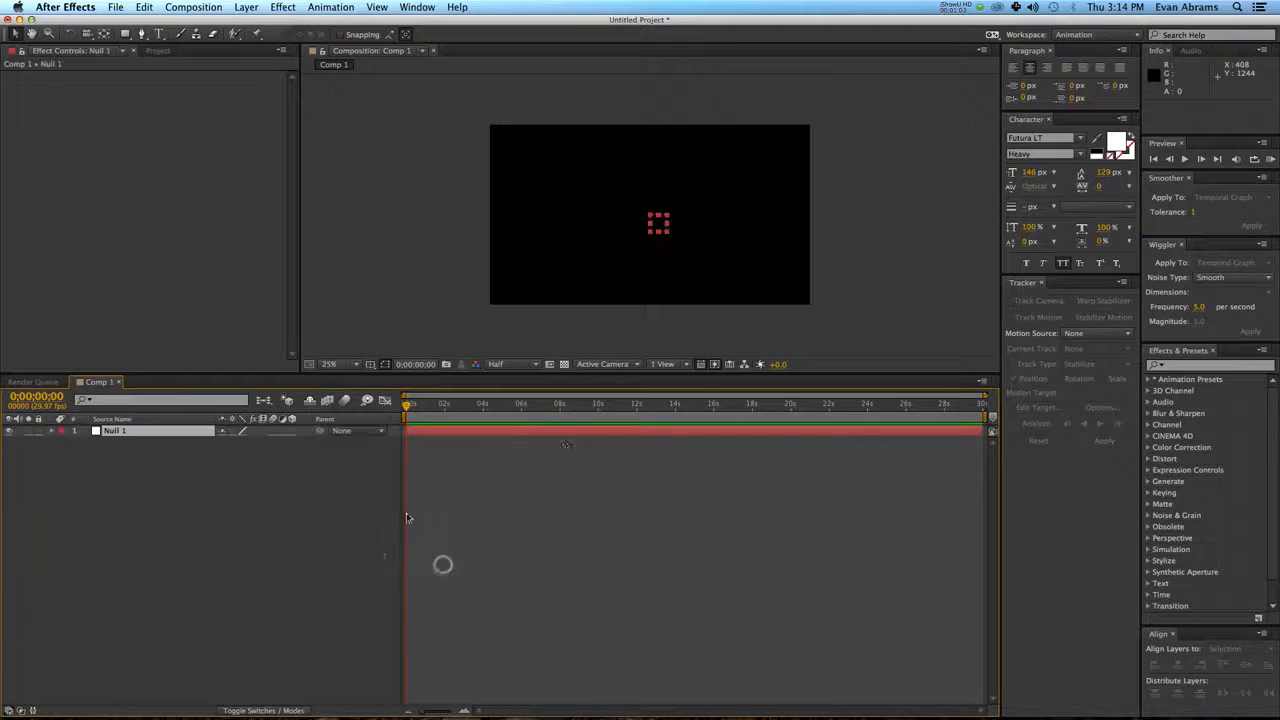
pyautogui.click(295, 433)
# Add a two-node camera with the 50mm preset and depth of field enabled.
pyautogui.rightClick(280, 466)
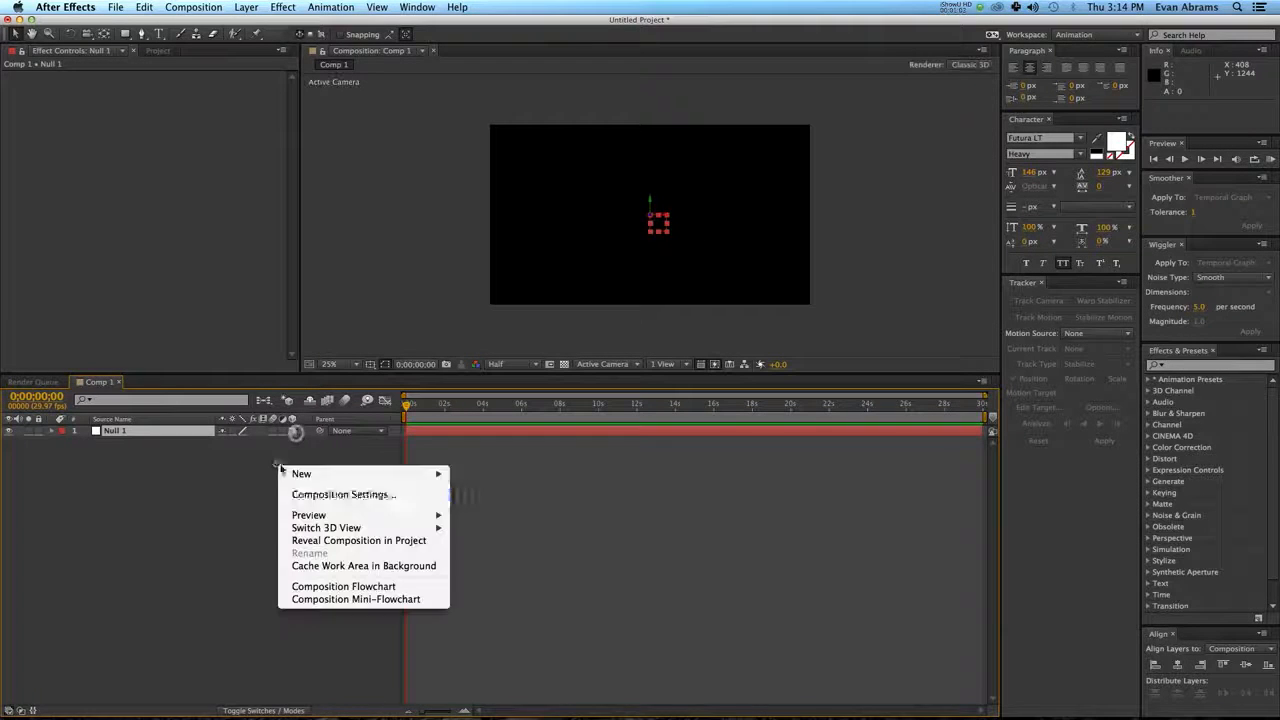
pyautogui.moveTo(288, 473)
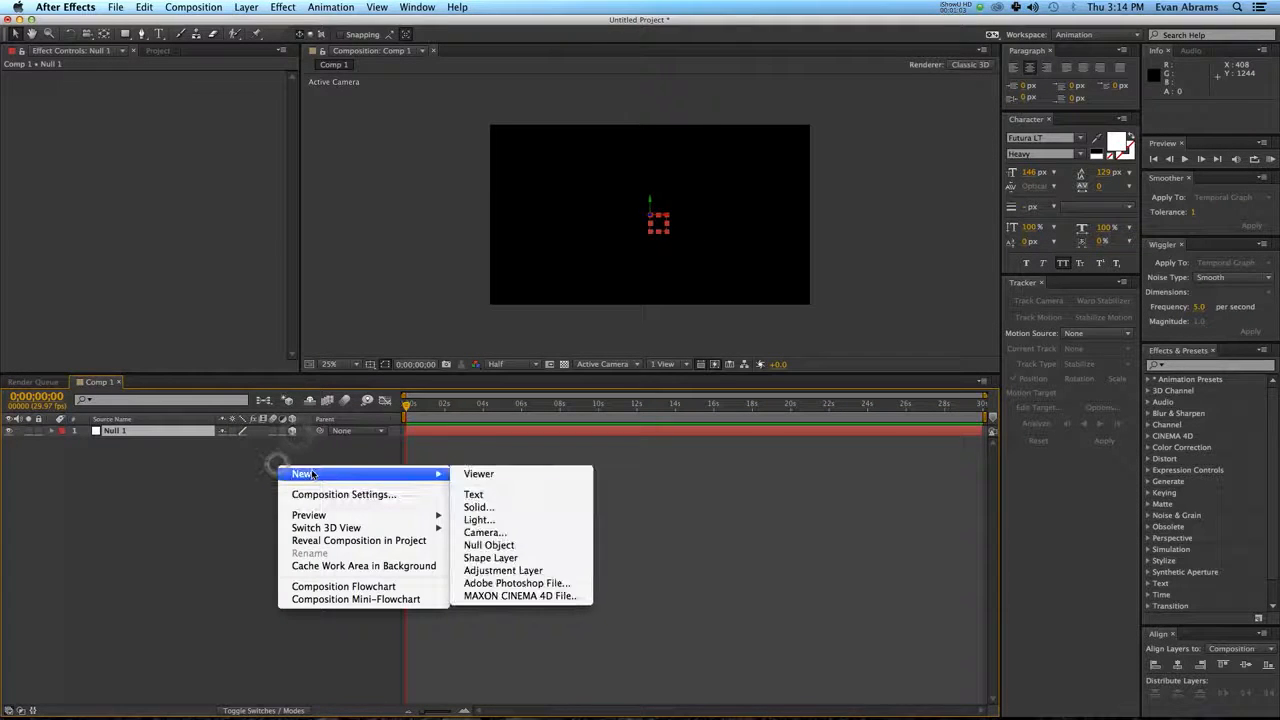
pyautogui.click(490, 532)
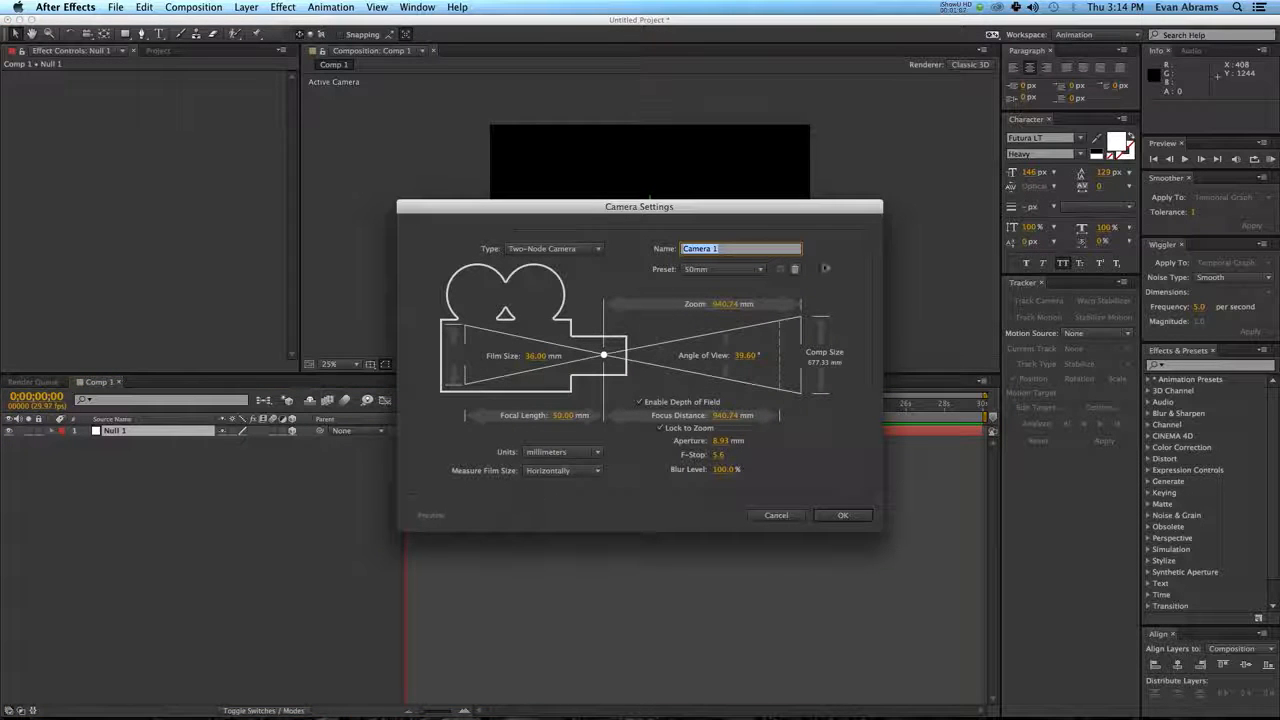
pyautogui.click(743, 272)
pyautogui.click(709, 366)
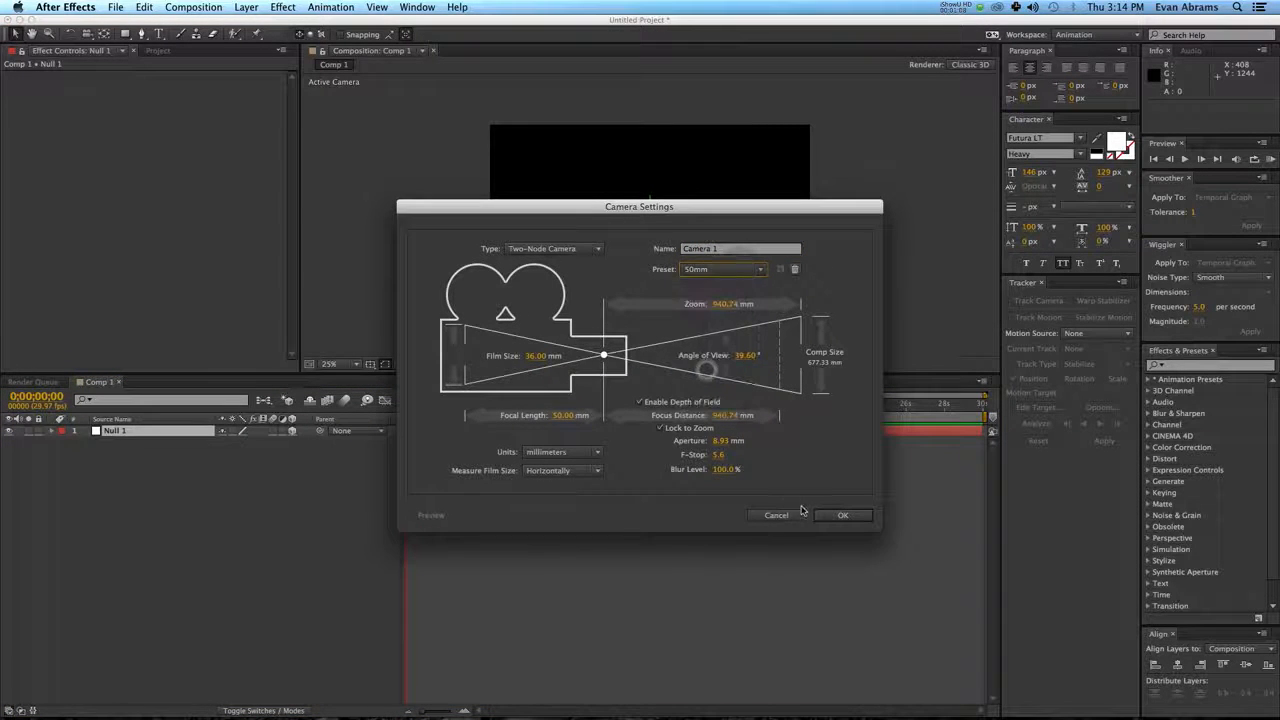
pyautogui.click(840, 515)
# Add a white point light at 100% intensity that casts shadows.
pyautogui.rightClick(222, 490)
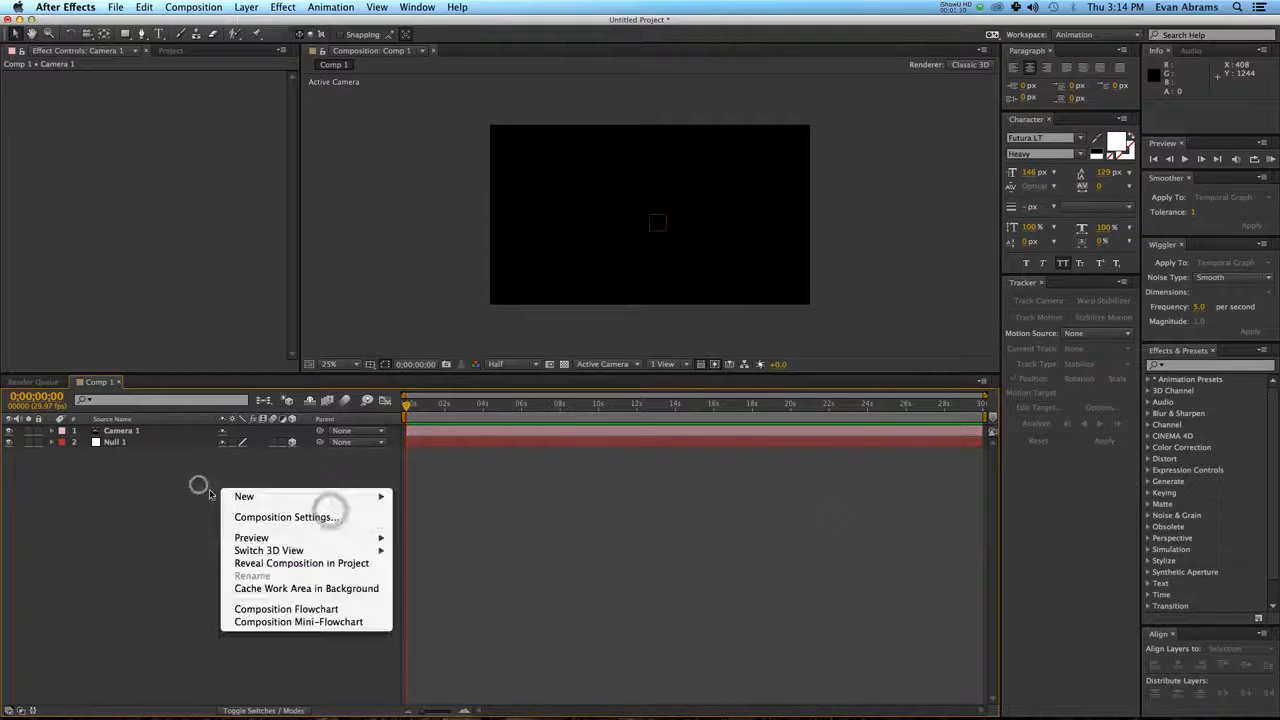
pyautogui.moveTo(237, 497)
pyautogui.click(478, 543)
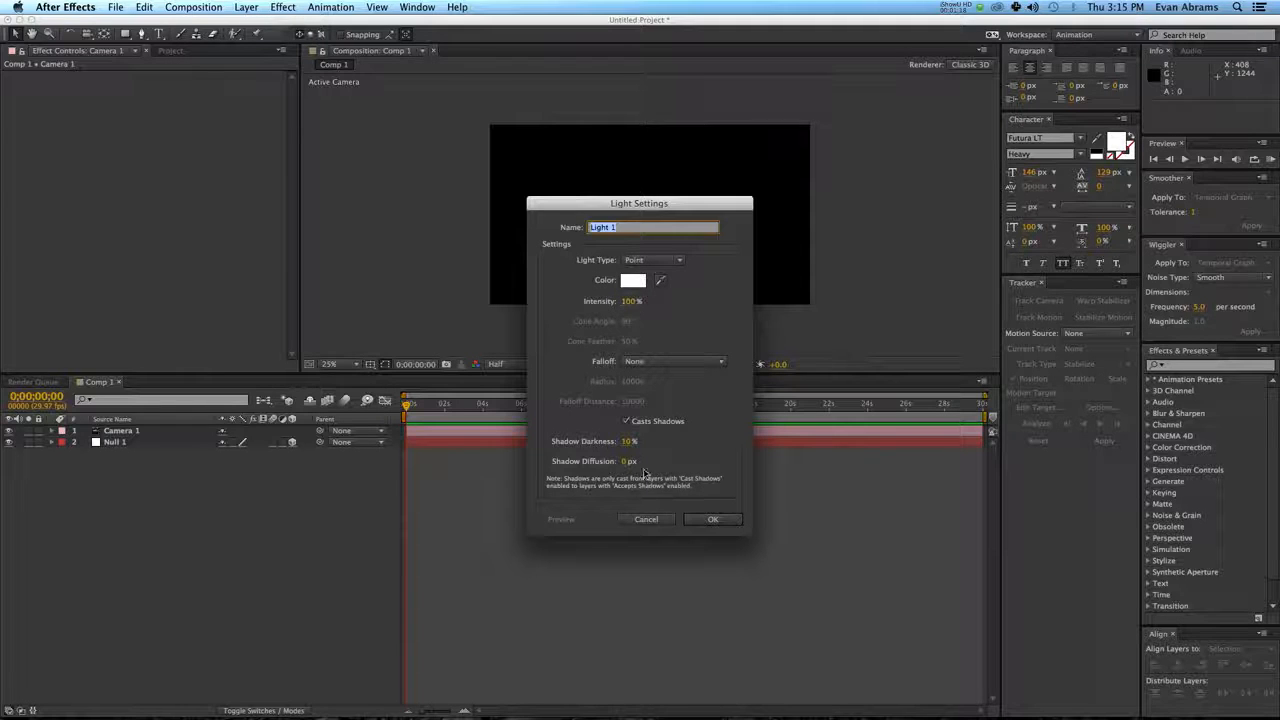
pyautogui.click(628, 442)
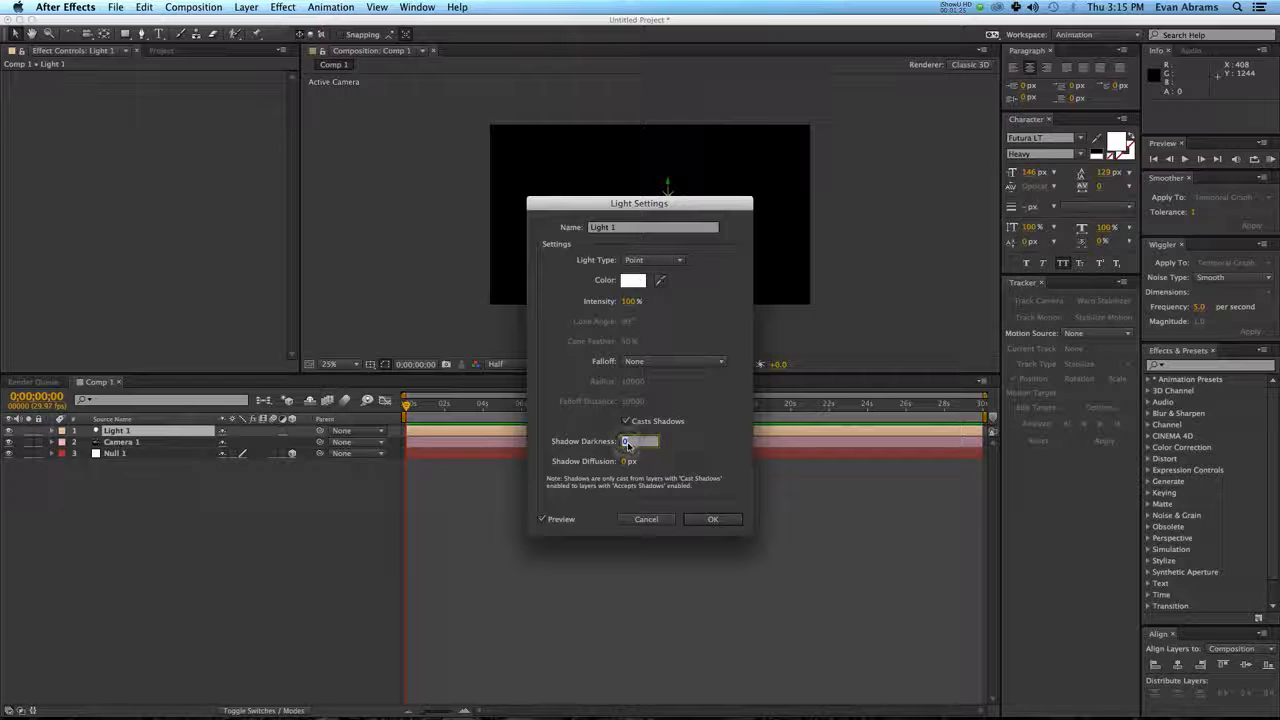
pyautogui.press('Return')
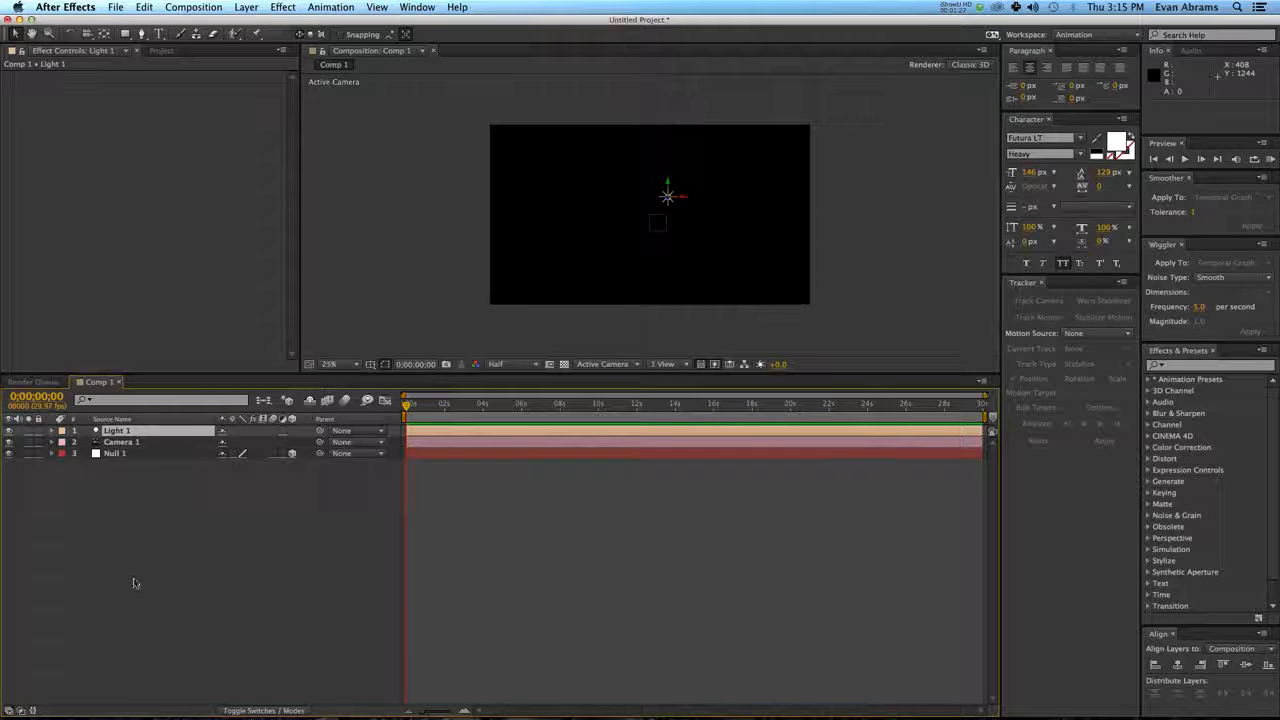
# Parent Light 1 to Camera 1 and set the light's position to 0, 0, 0.
pyautogui.click(138, 441)
pyautogui.moveTo(320, 441); pyautogui.dragTo(143, 440)
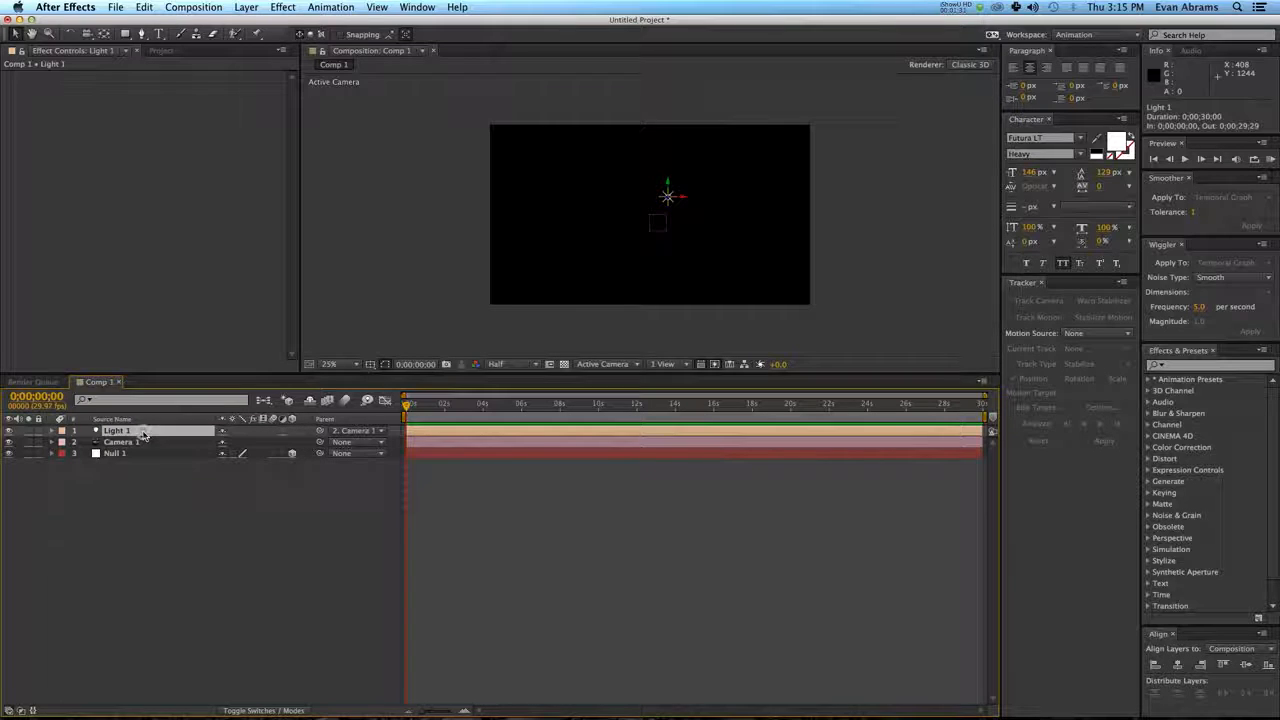
pyautogui.press('p')
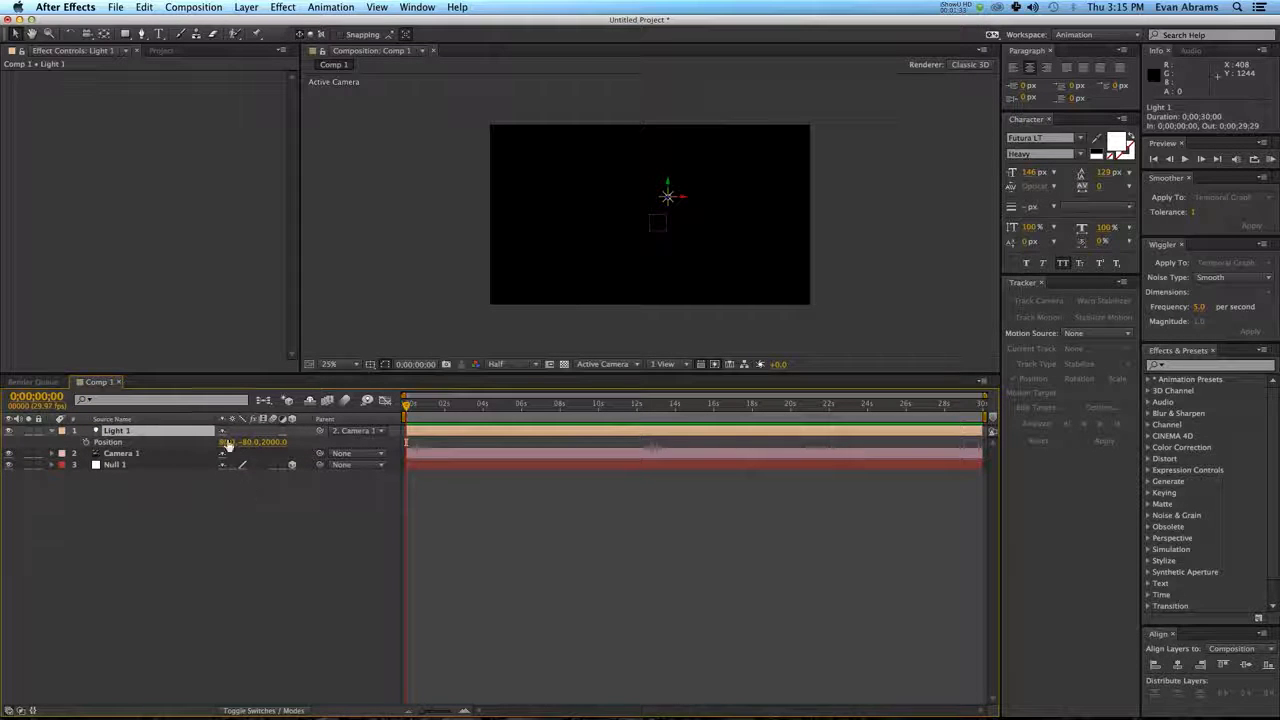
pyautogui.write('0')
pyautogui.press('Tab')
pyautogui.write('0')
pyautogui.press('Tab')
pyautogui.write('0')
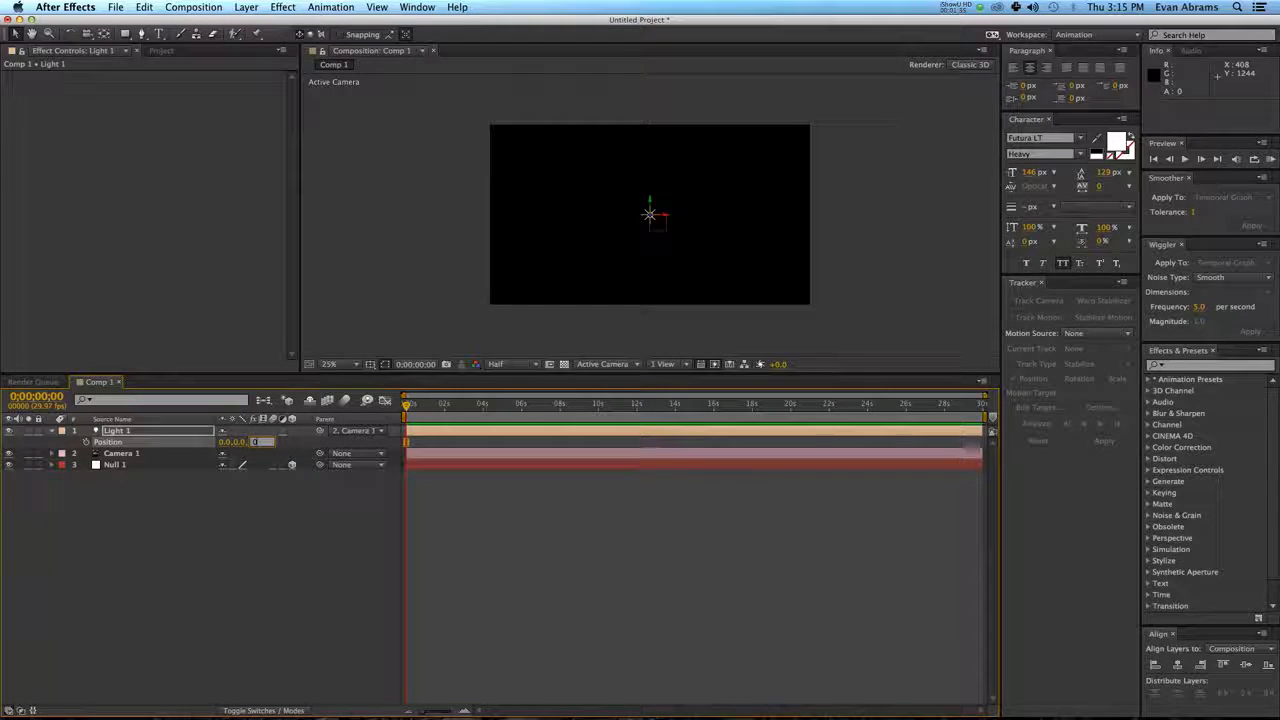
pyautogui.click(223, 473)
# Examine the placement of the light, camera and null from the Back and Left views.
pyautogui.click(155, 434)
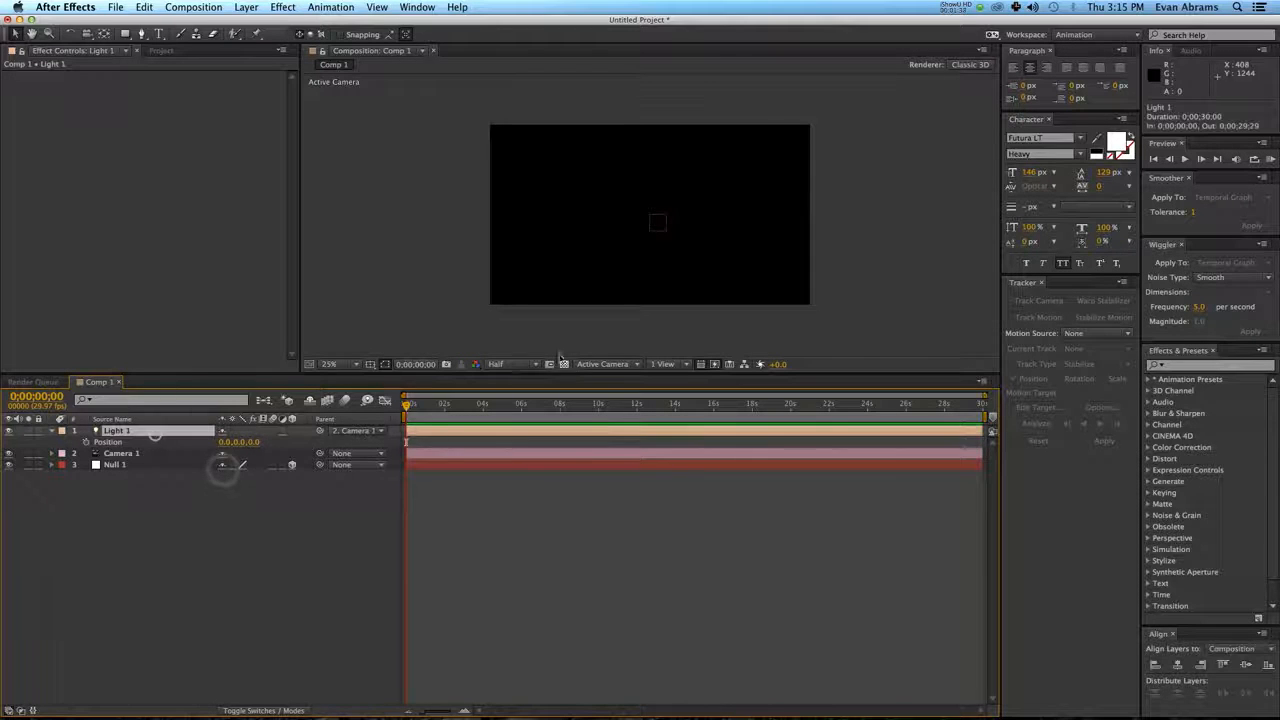
pyautogui.click(615, 365)
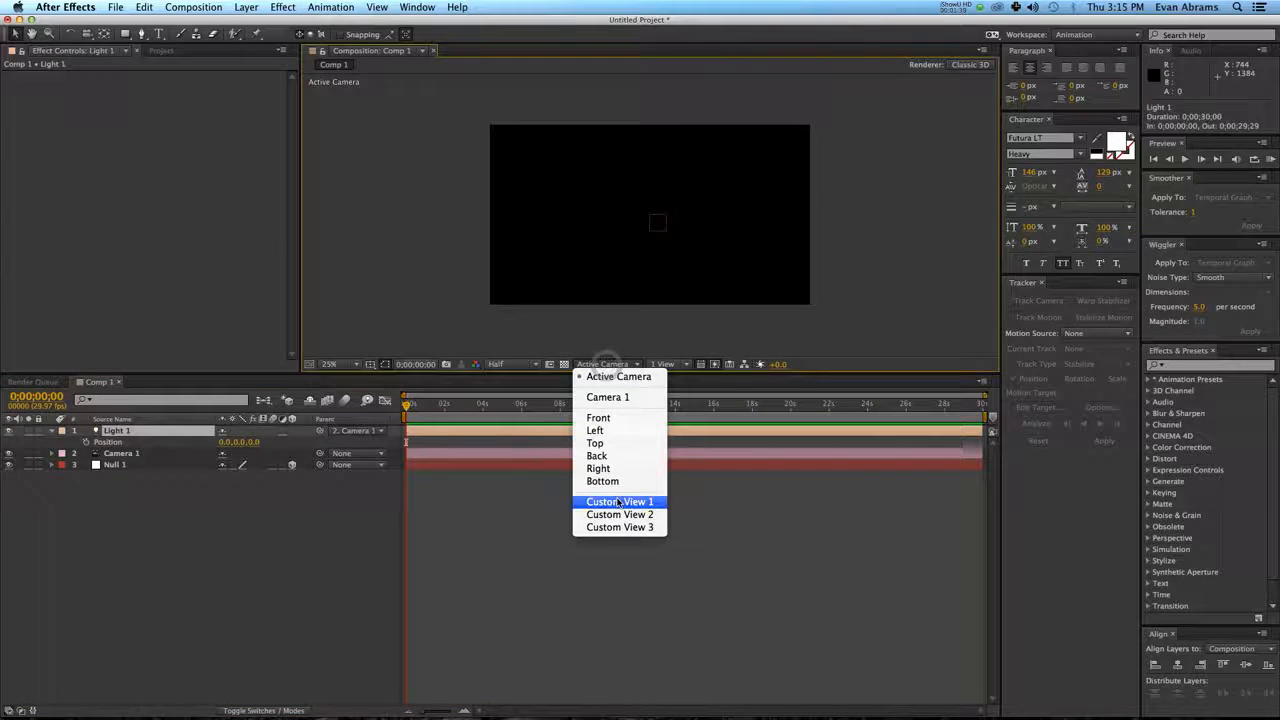
pyautogui.click(614, 456)
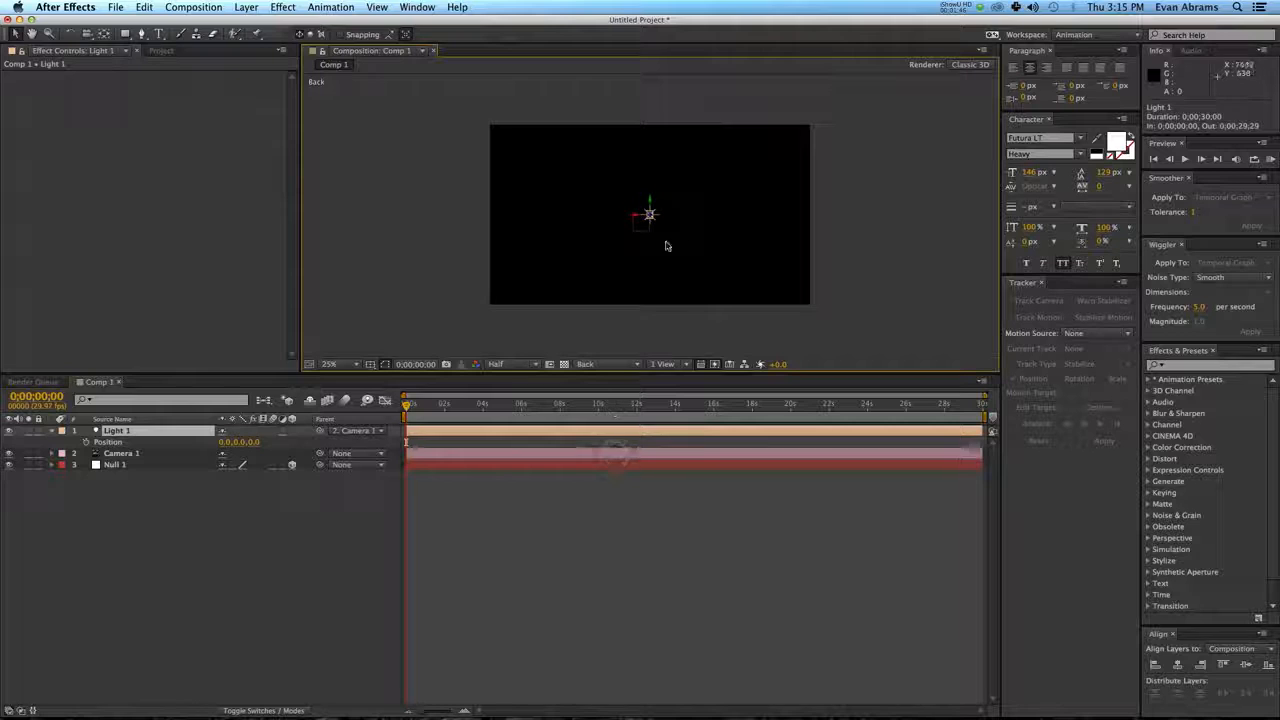
pyautogui.click(614, 365)
pyautogui.click(614, 432)
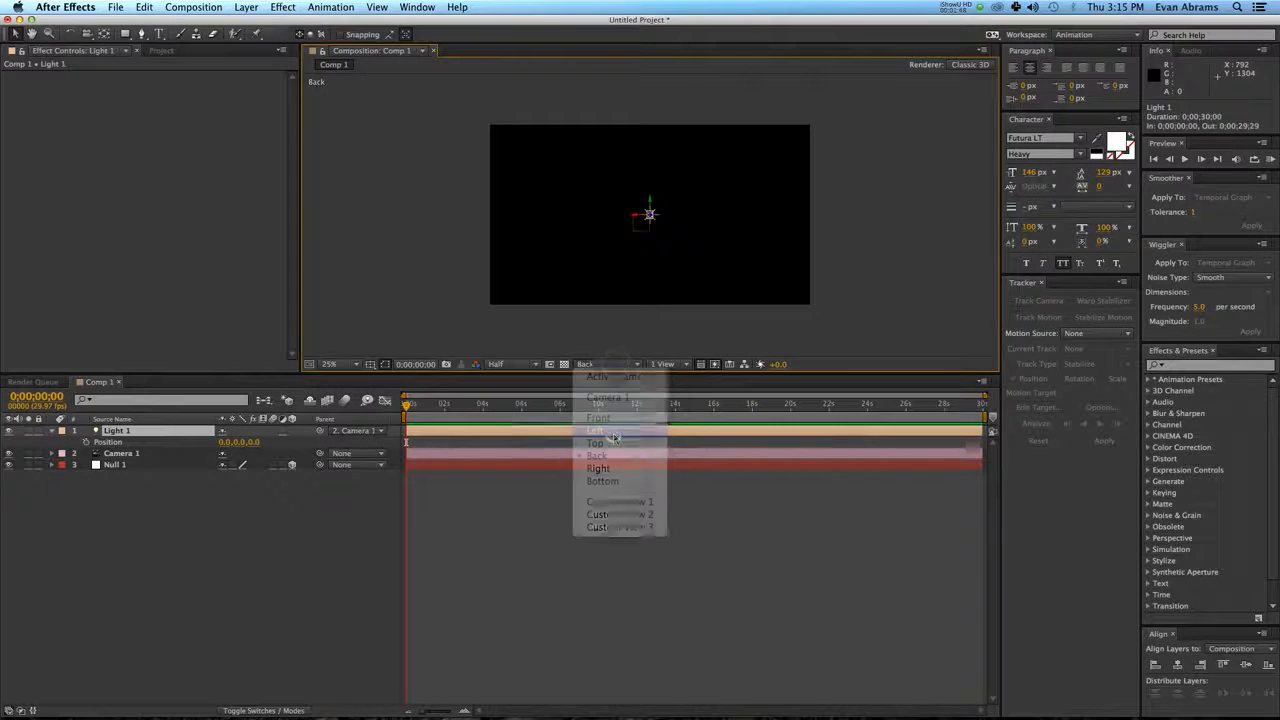
pyautogui.scroll(-3, 711, 258)
pyautogui.scroll(2, 768, 207)
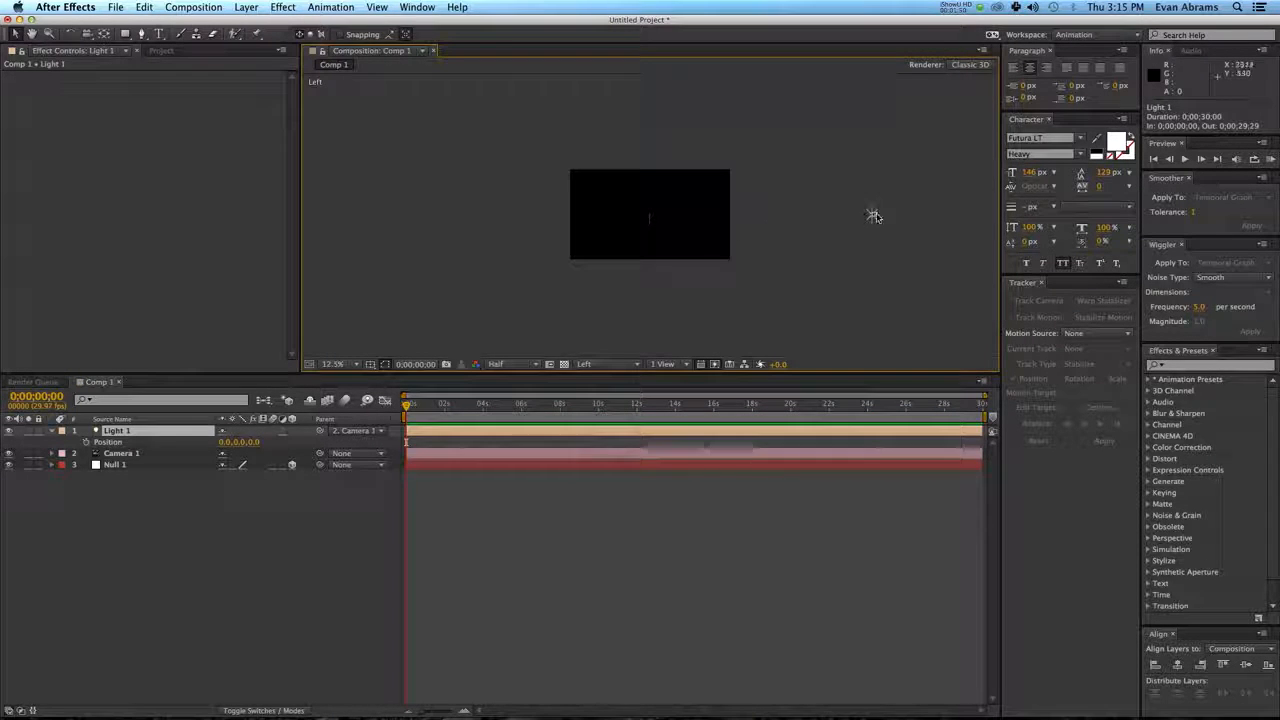
pyautogui.press('space')
pyautogui.moveTo(903, 191); pyautogui.dragTo(755, 191)
pyautogui.scroll(1, 735, 217)
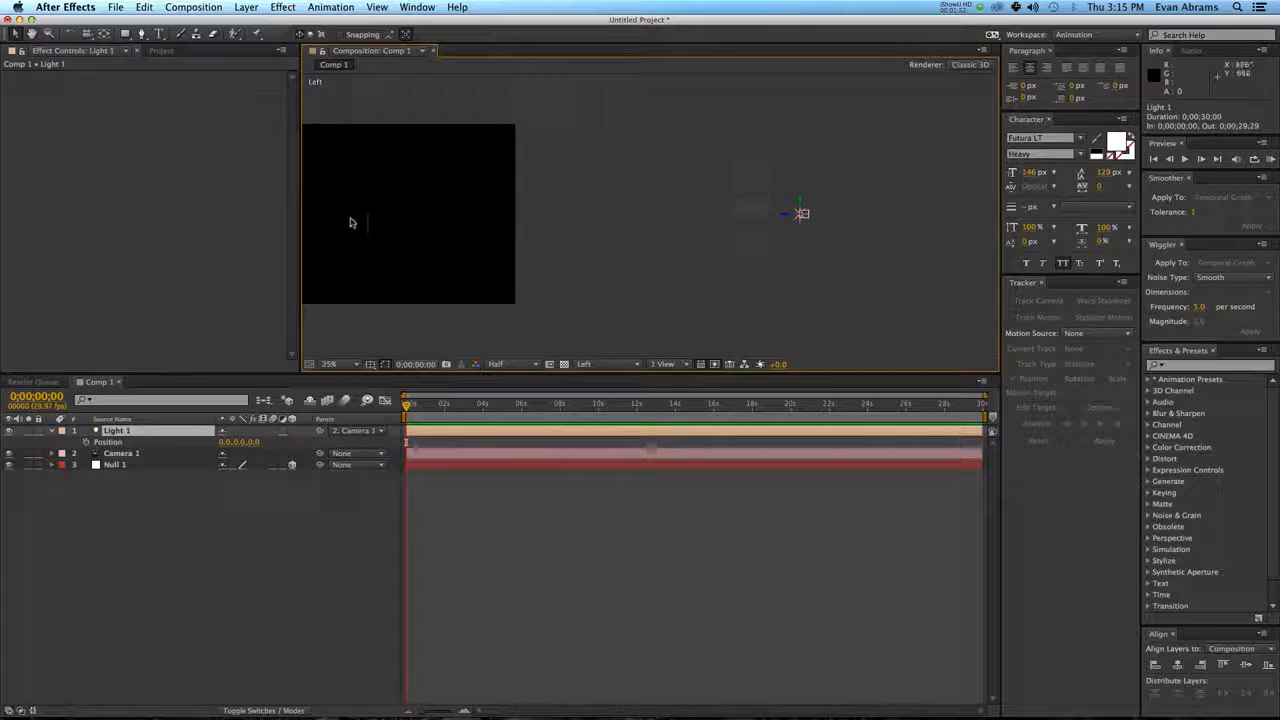
pyautogui.click(351, 220)
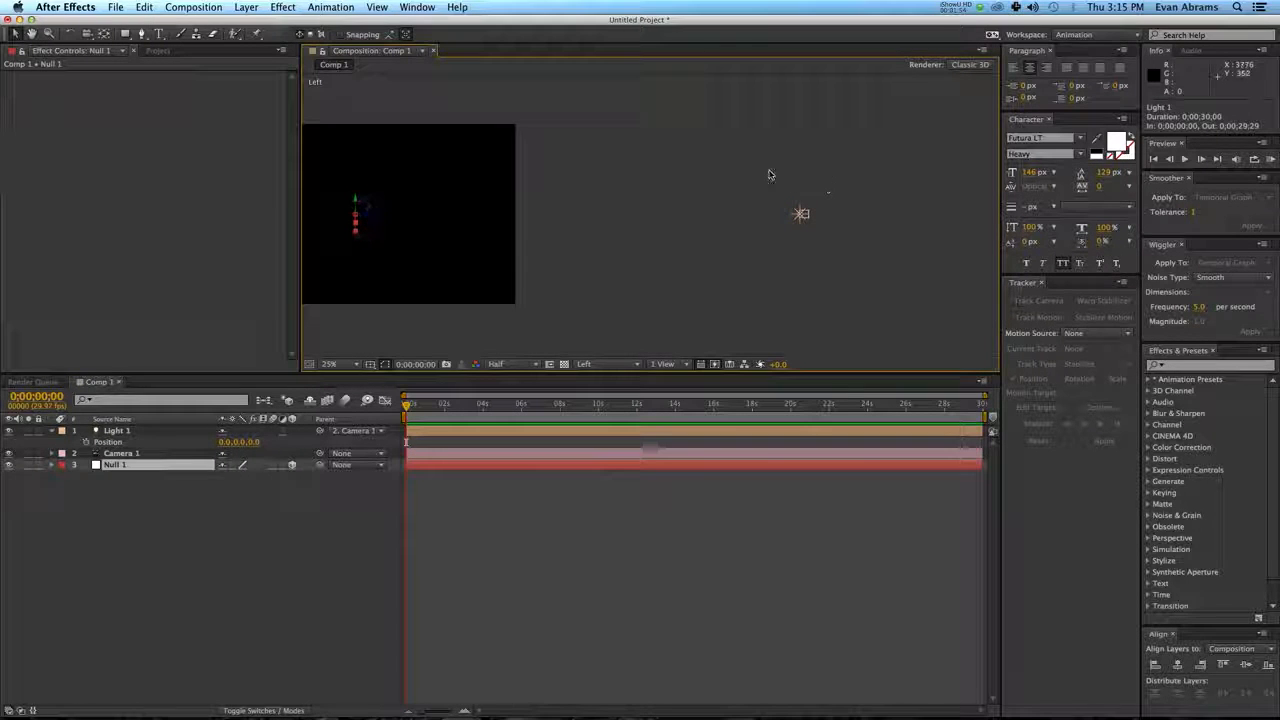
pyautogui.moveTo(760, 166); pyautogui.dragTo(826, 280)
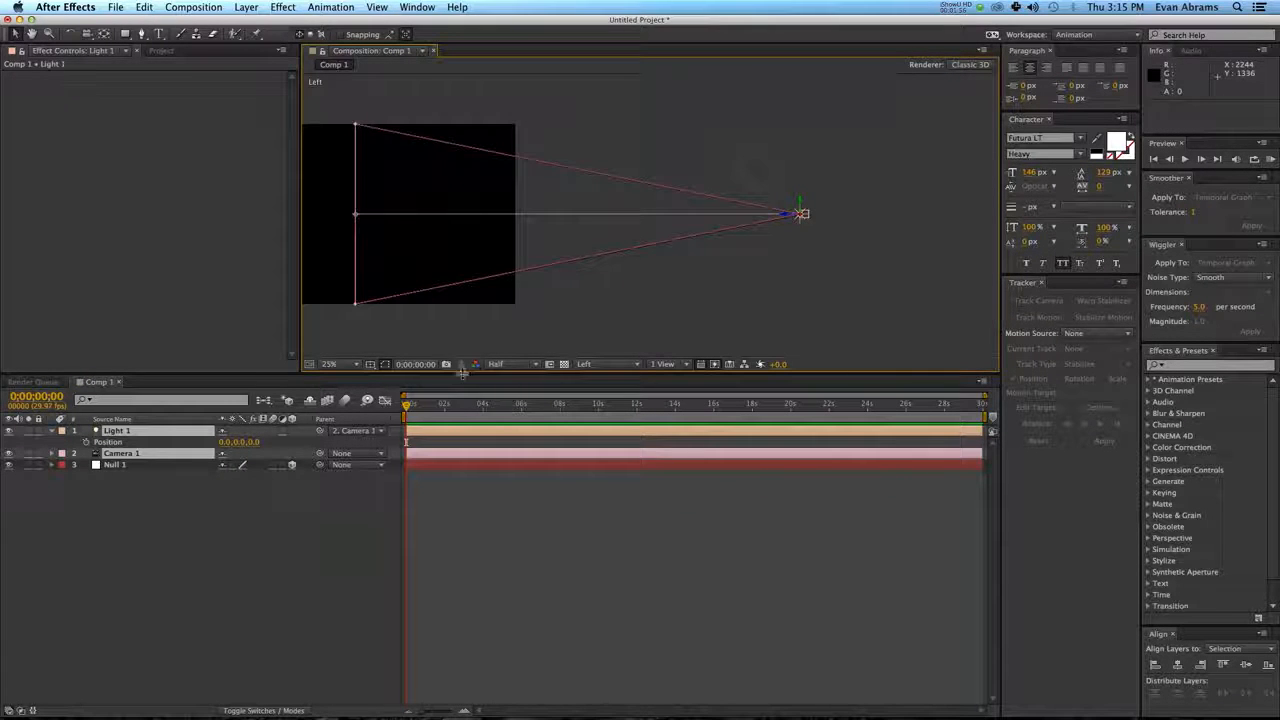
# Examine the camera, light and null from Custom View 1 and return to the Active Camera view.
pyautogui.click(600, 364)
pyautogui.click(591, 500)
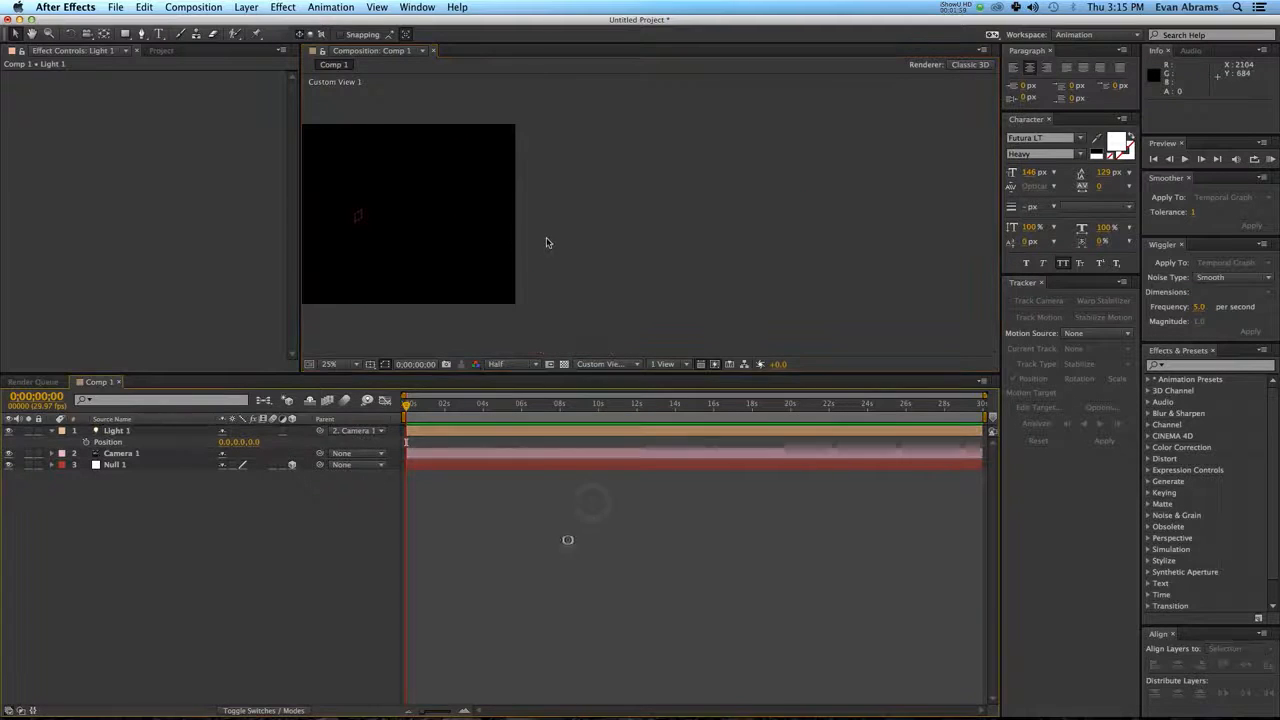
pyautogui.scroll(-1, 600, 248)
pyautogui.moveTo(699, 254); pyautogui.dragTo(702, 236)
pyautogui.moveTo(699, 254); pyautogui.dragTo(597, 325)
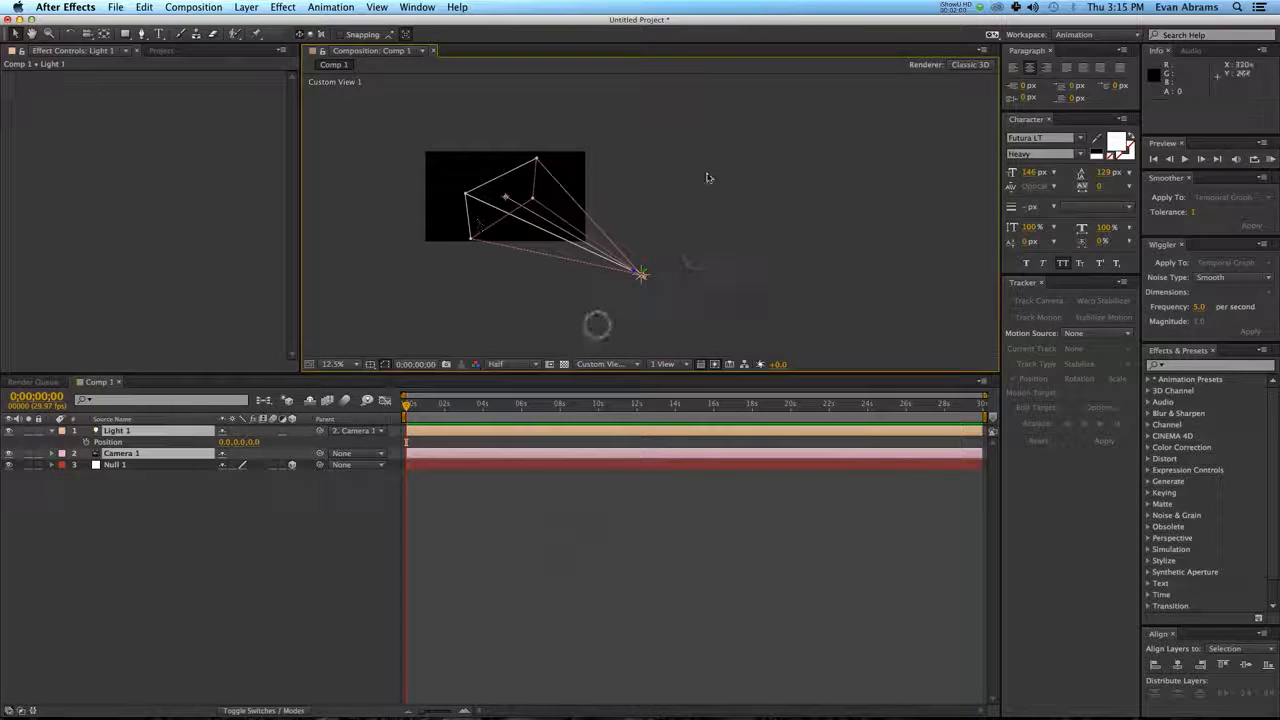
pyautogui.scroll(1, 706, 178)
pyautogui.moveTo(466, 187); pyautogui.dragTo(623, 196)
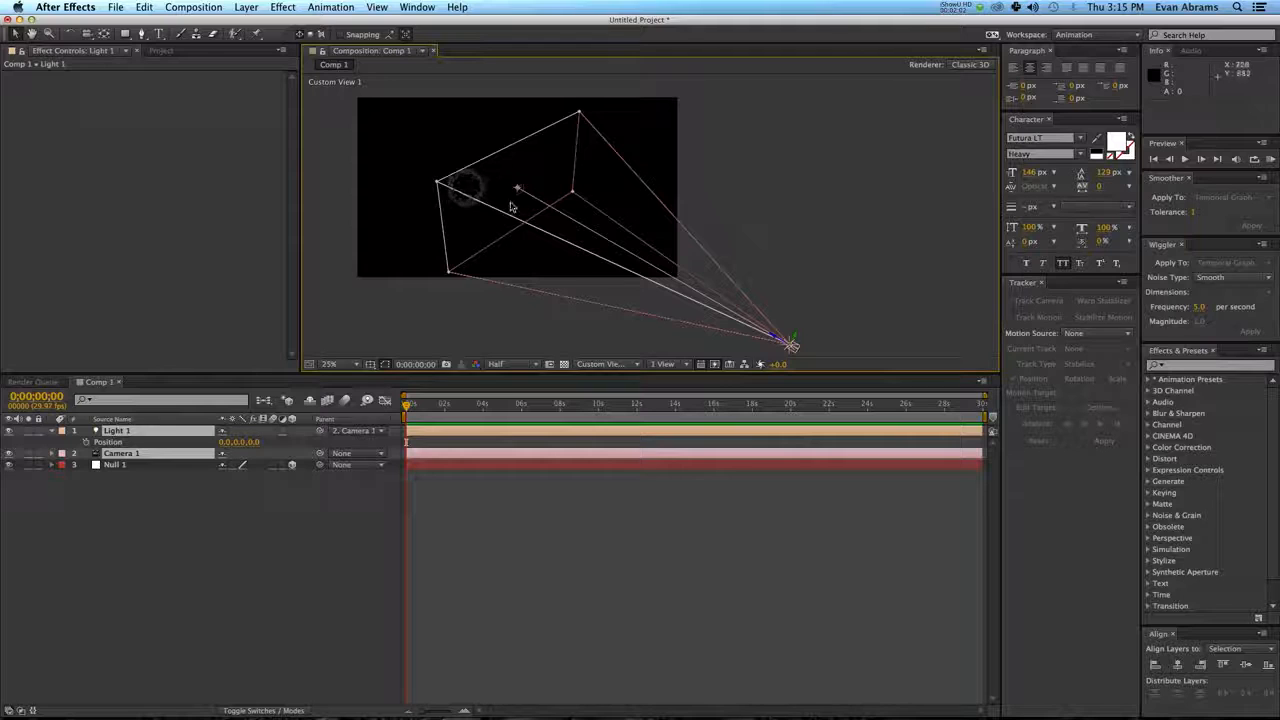
pyautogui.click(519, 192)
pyautogui.click(523, 547)
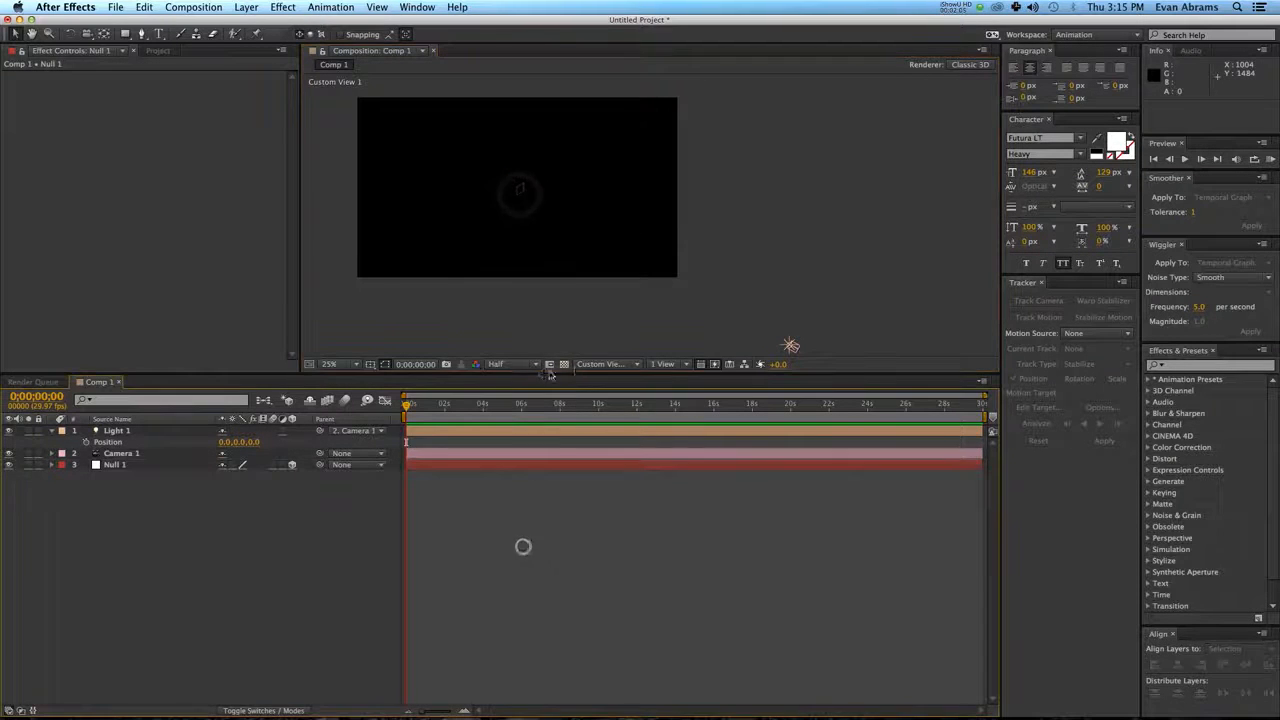
pyautogui.click(584, 366)
pyautogui.click(590, 376)
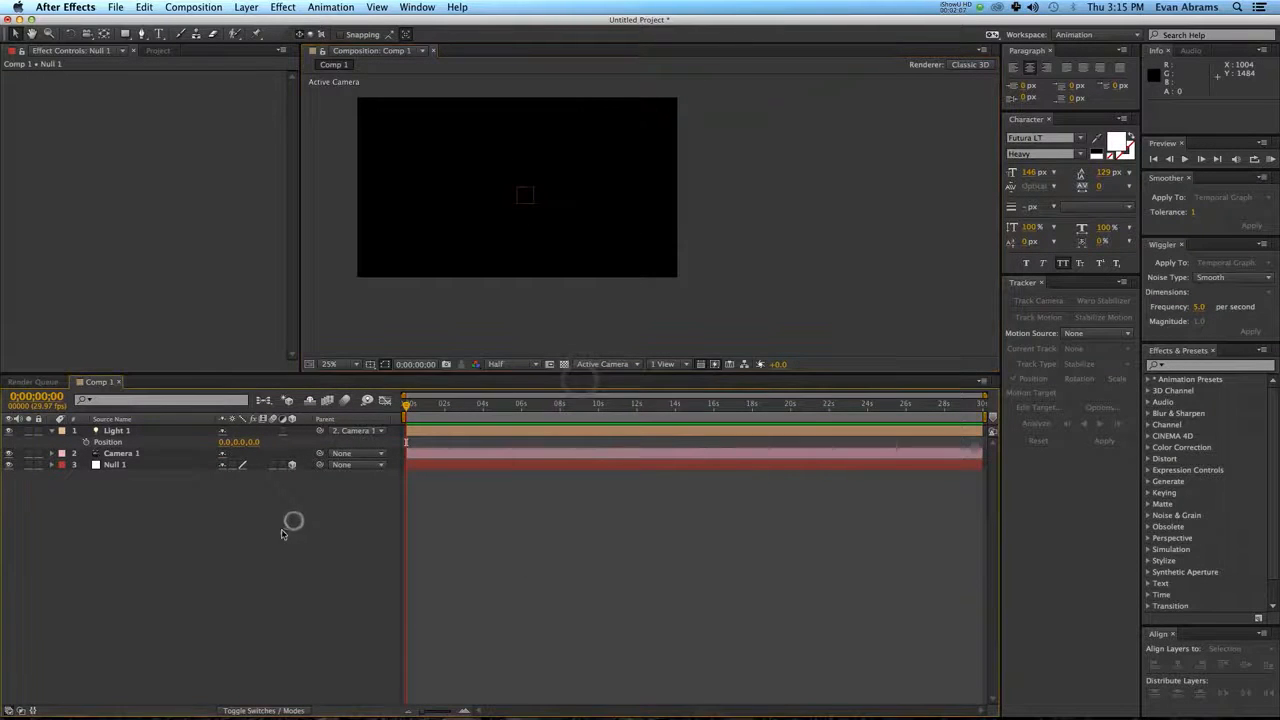
# Add a text layer reading "TEXT" in Futura LT Heavy to the composition.
pyautogui.rightClick(177, 521)
pyautogui.moveTo(205, 531)
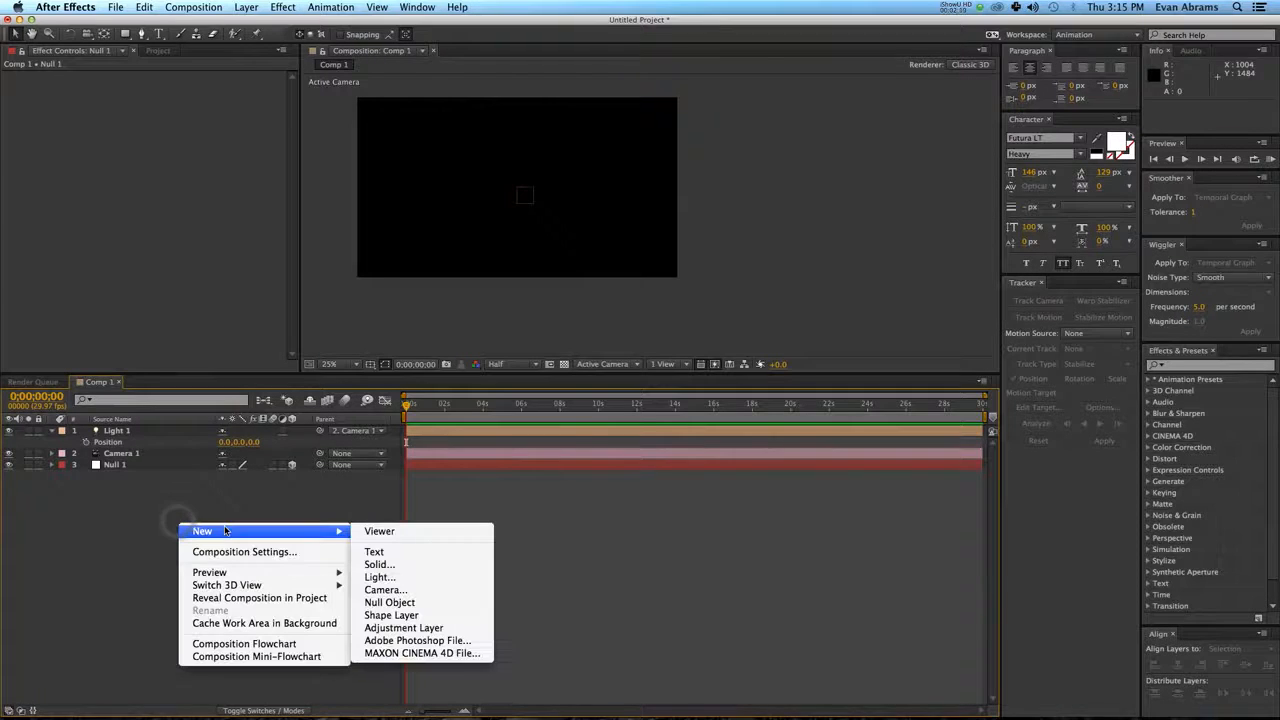
pyautogui.click(373, 553)
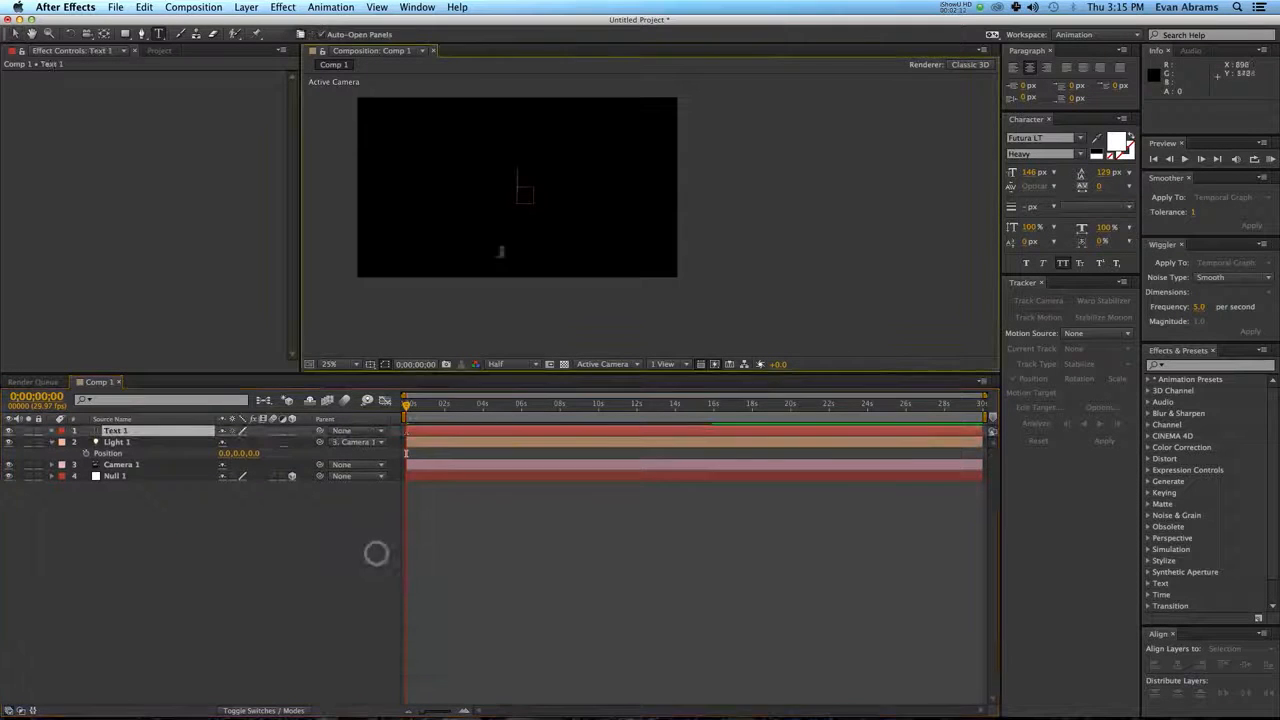
pyautogui.write('TEXT')
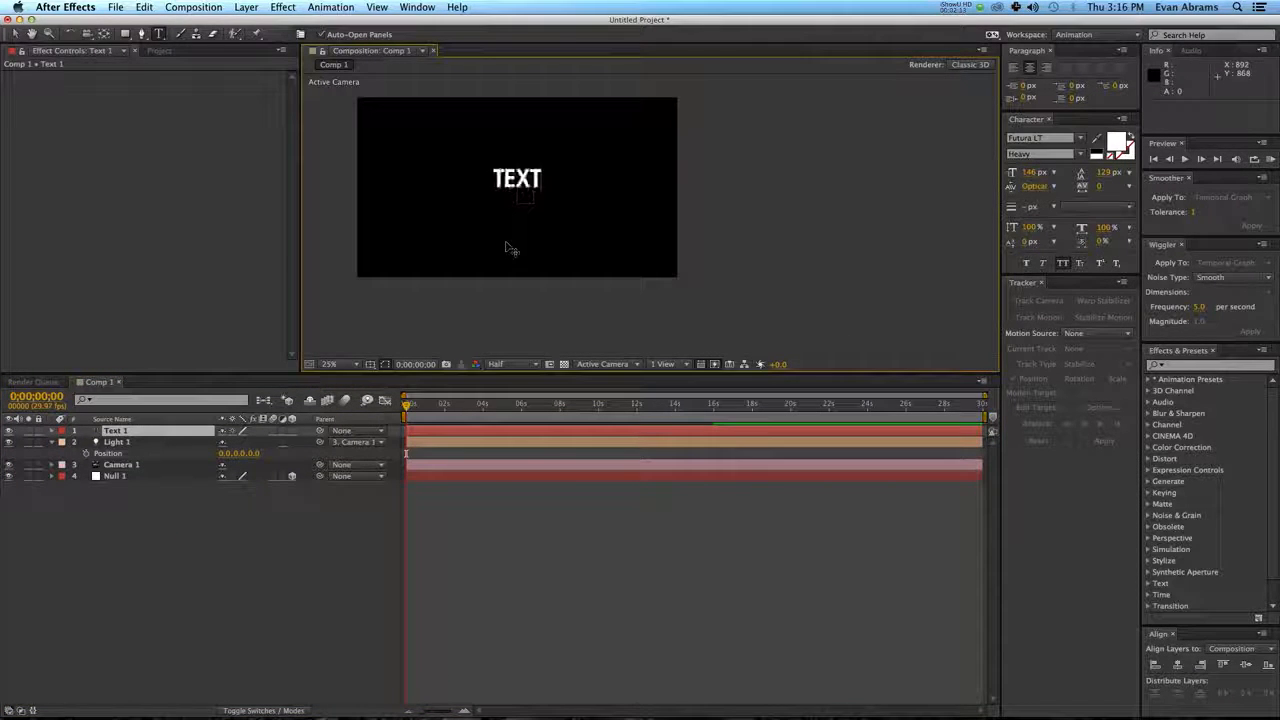
pyautogui.press('KP_Enter')
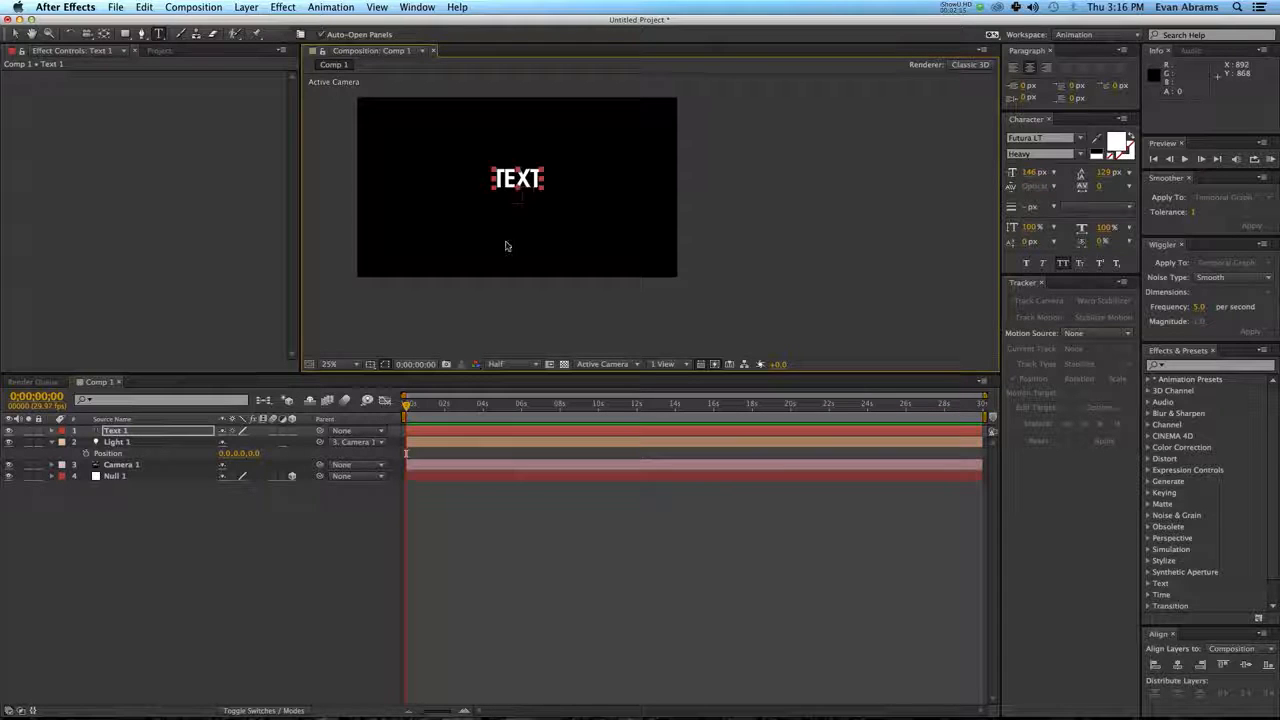
pyautogui.press('v')
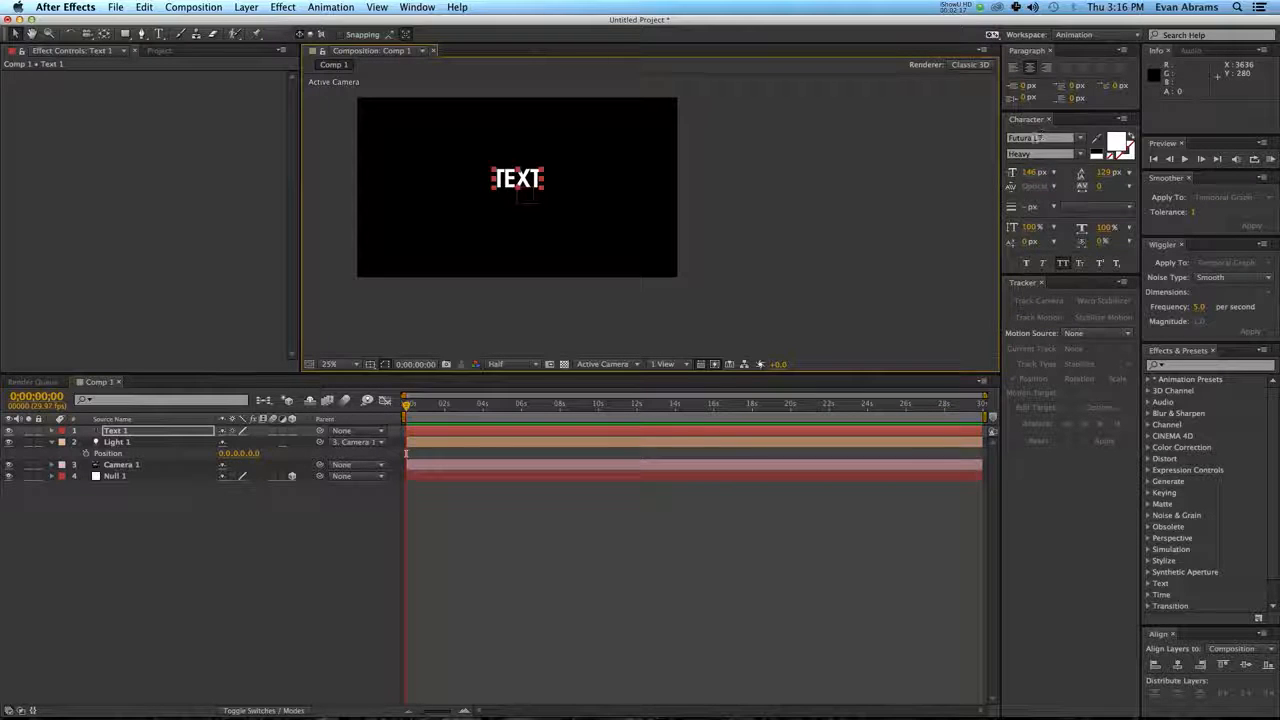
pyautogui.click(1045, 157)
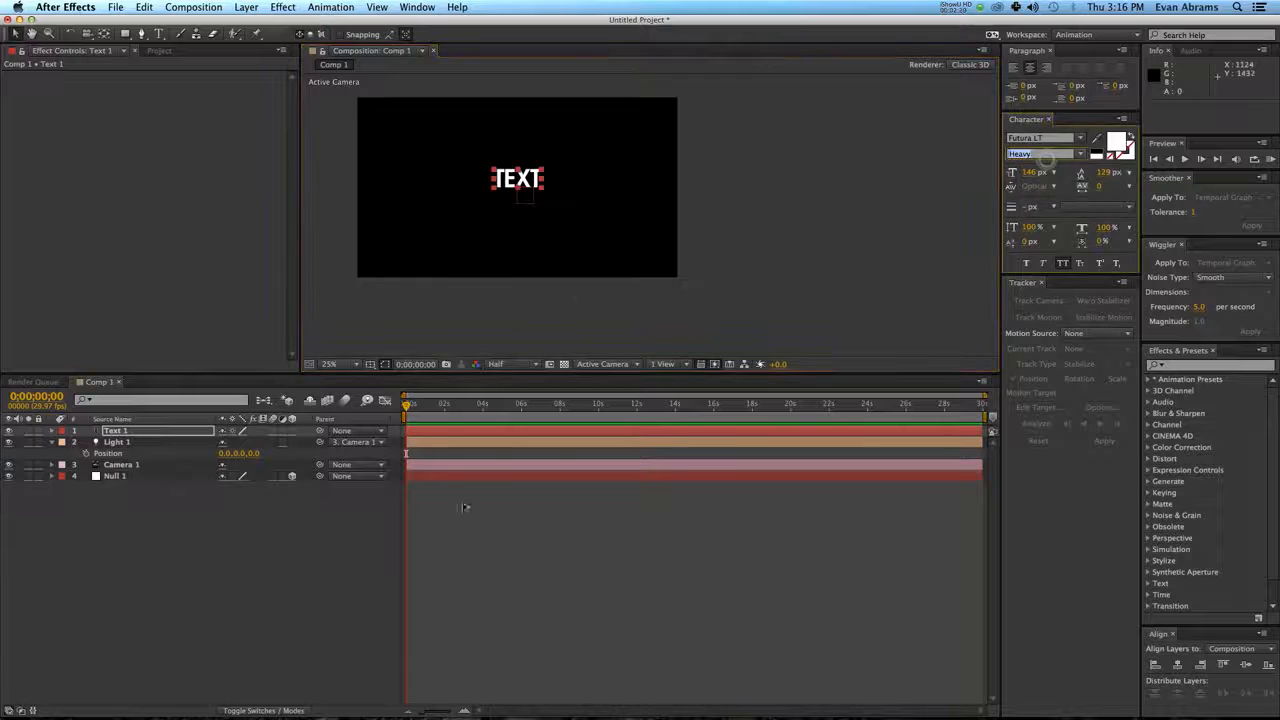
pyautogui.click(452, 528)
pyautogui.scroll(2, 528, 246)
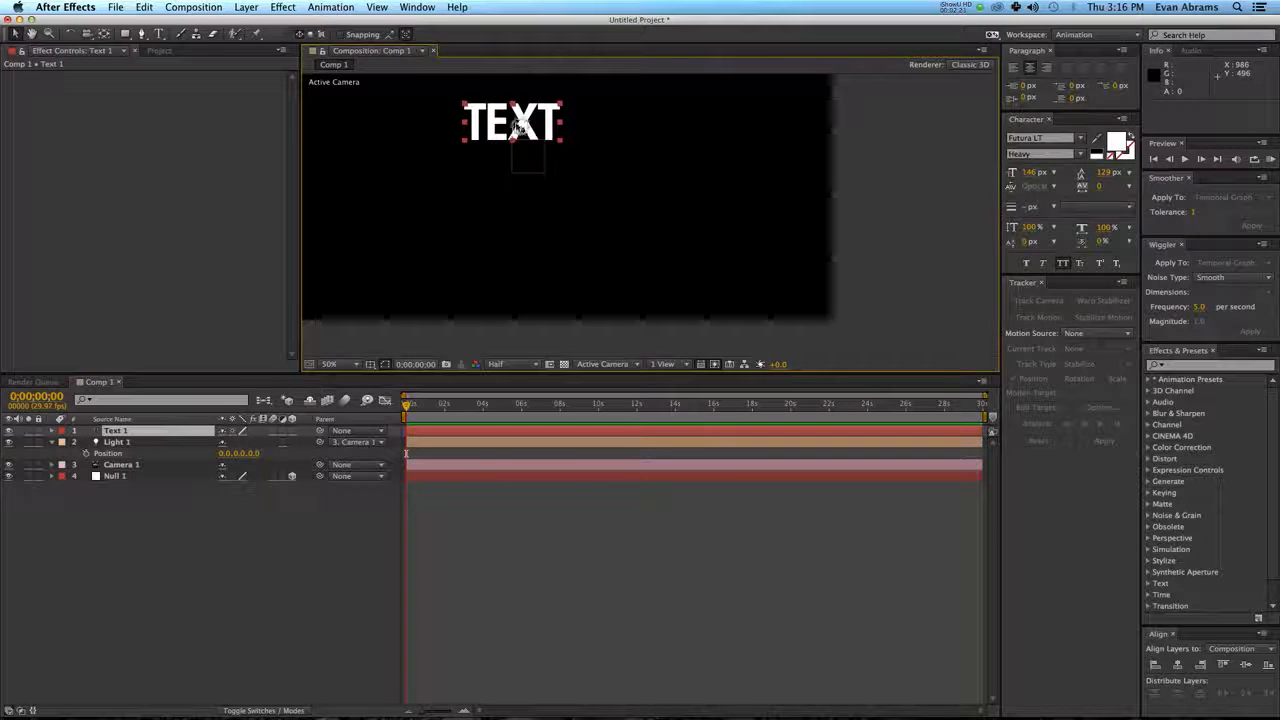
# Make Text 1 a 3D layer and move its anchor point to the lower-left corner of the text.
pyautogui.click(292, 430)
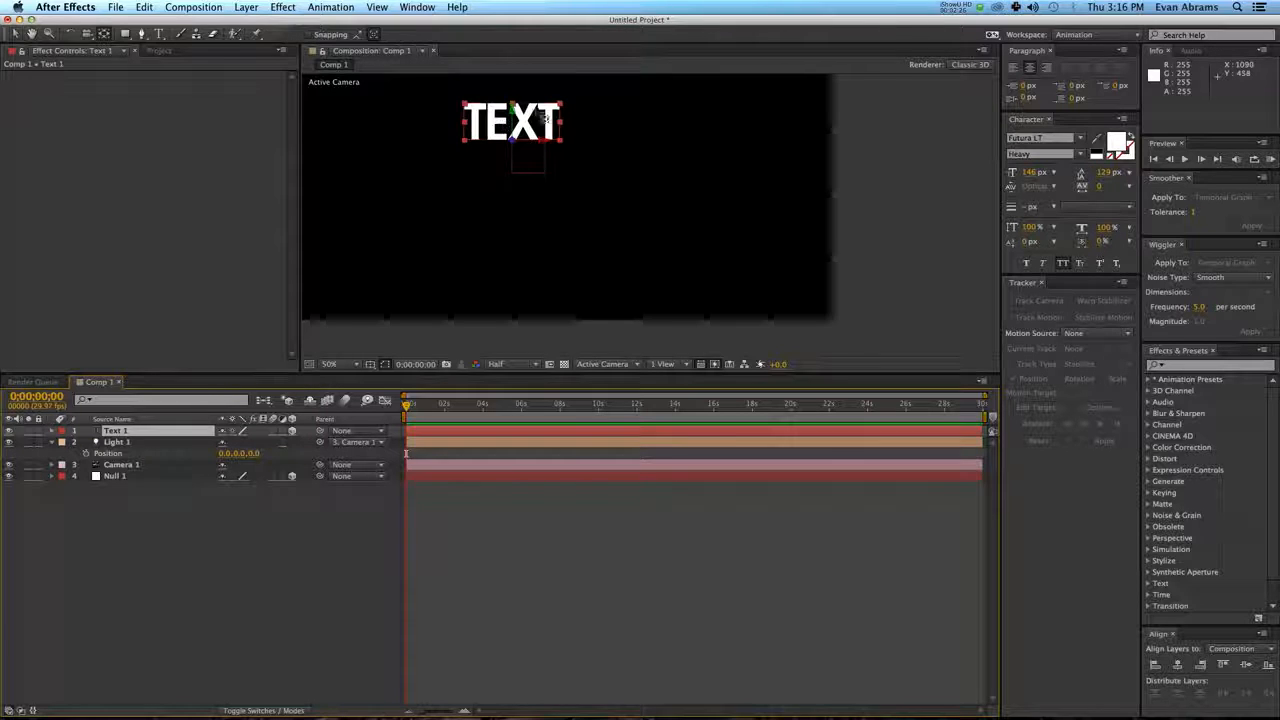
pyautogui.press('c')
pyautogui.moveTo(511, 141); pyautogui.dragTo(475, 155)
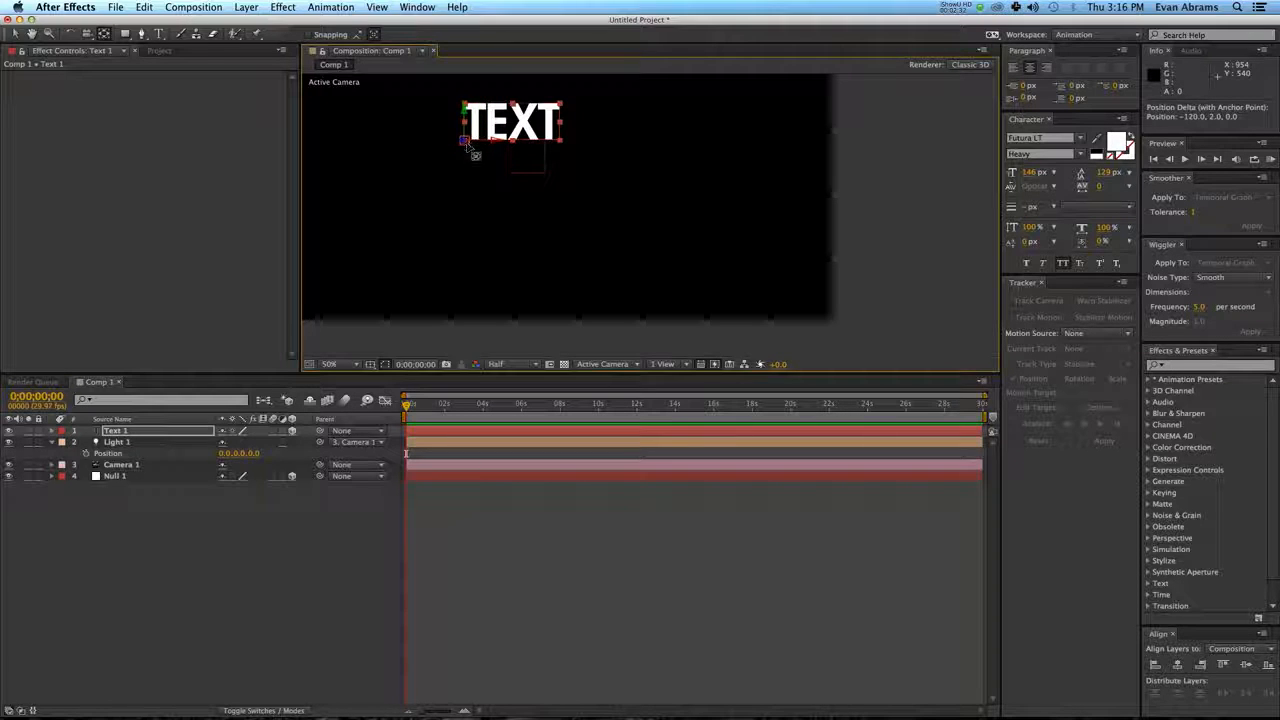
pyautogui.scroll(2, 465, 142)
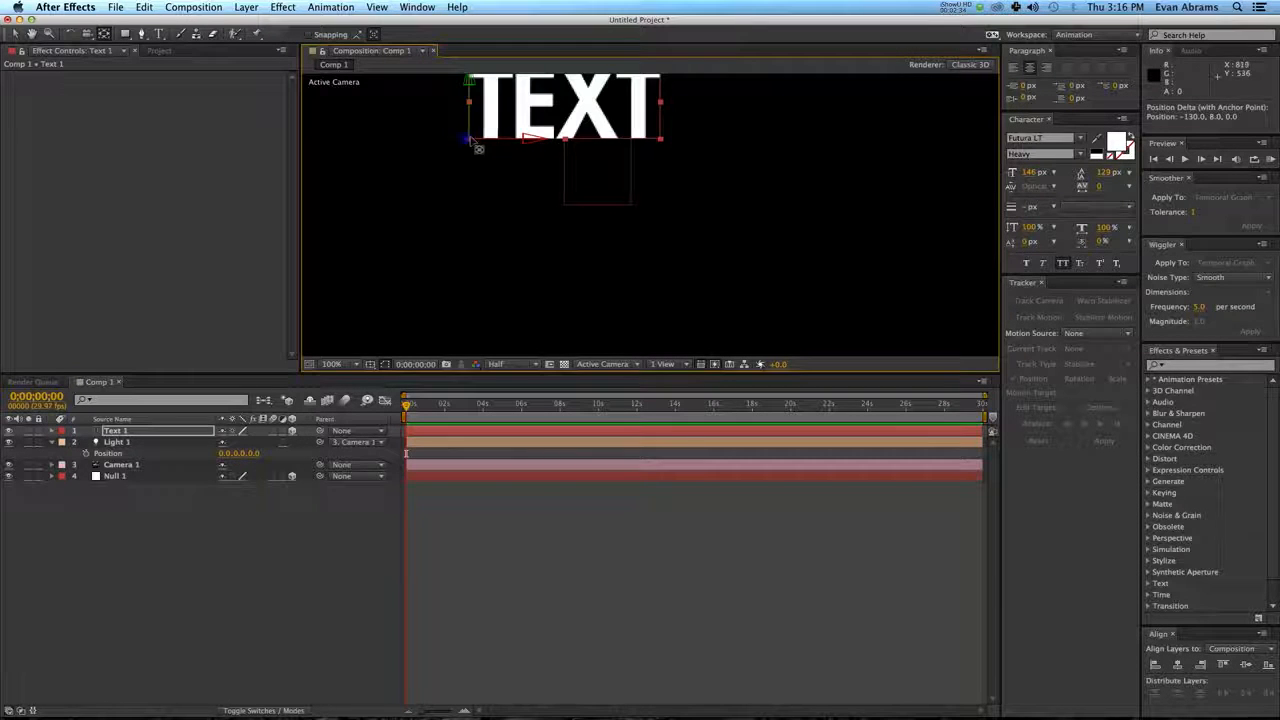
pyautogui.scroll(1, 572, 127)
pyautogui.scroll(-1, 557, 137)
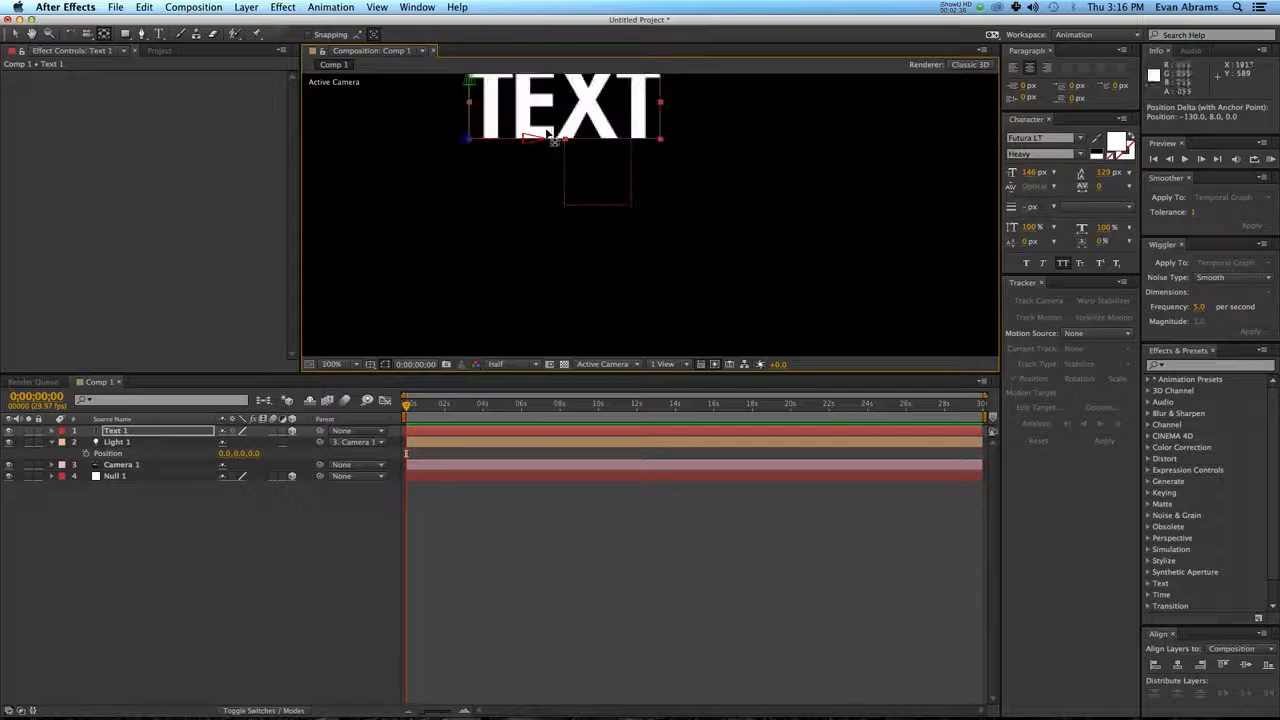
pyautogui.press('space')
pyautogui.moveTo(529, 125); pyautogui.dragTo(532, 187)
pyautogui.scroll(-1, 535, 193)
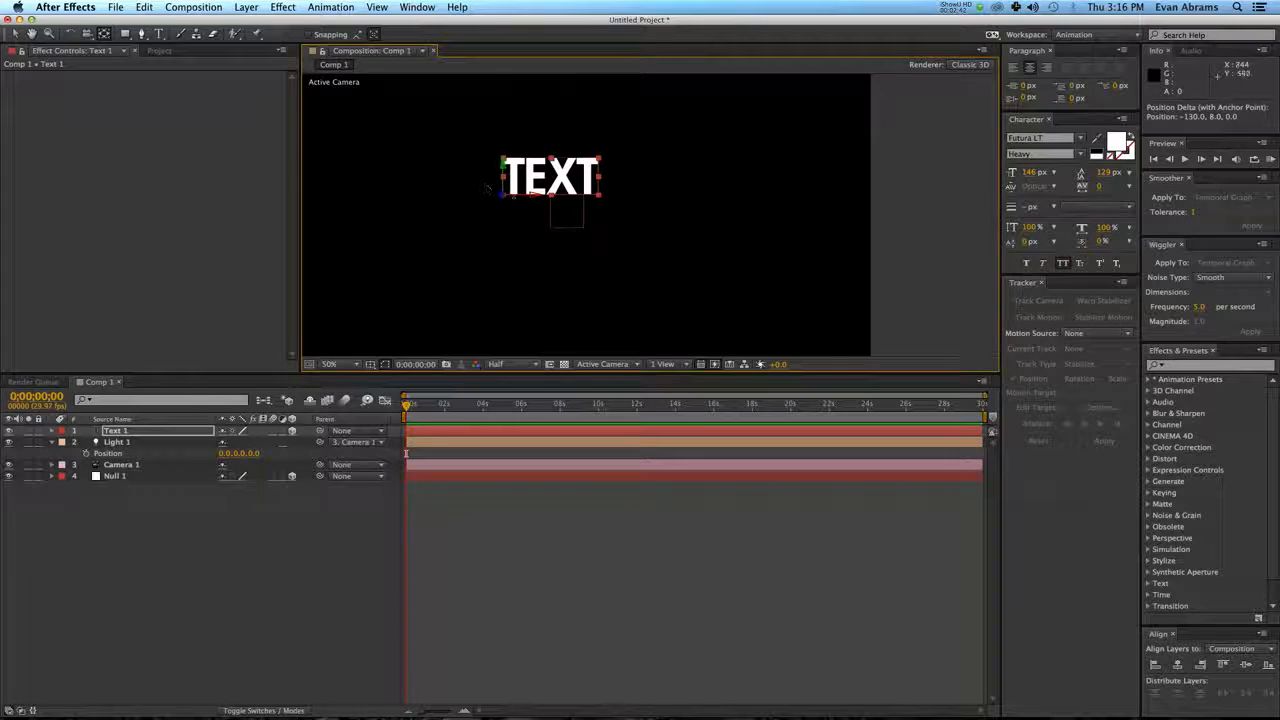
# Try moving Text 1's anchor point off the corner, reveal its Anchor Point values and undo the move.
pyautogui.moveTo(512, 200); pyautogui.dragTo(490, 171)
pyautogui.press('super+z')
pyautogui.scroll(1, 492, 180)
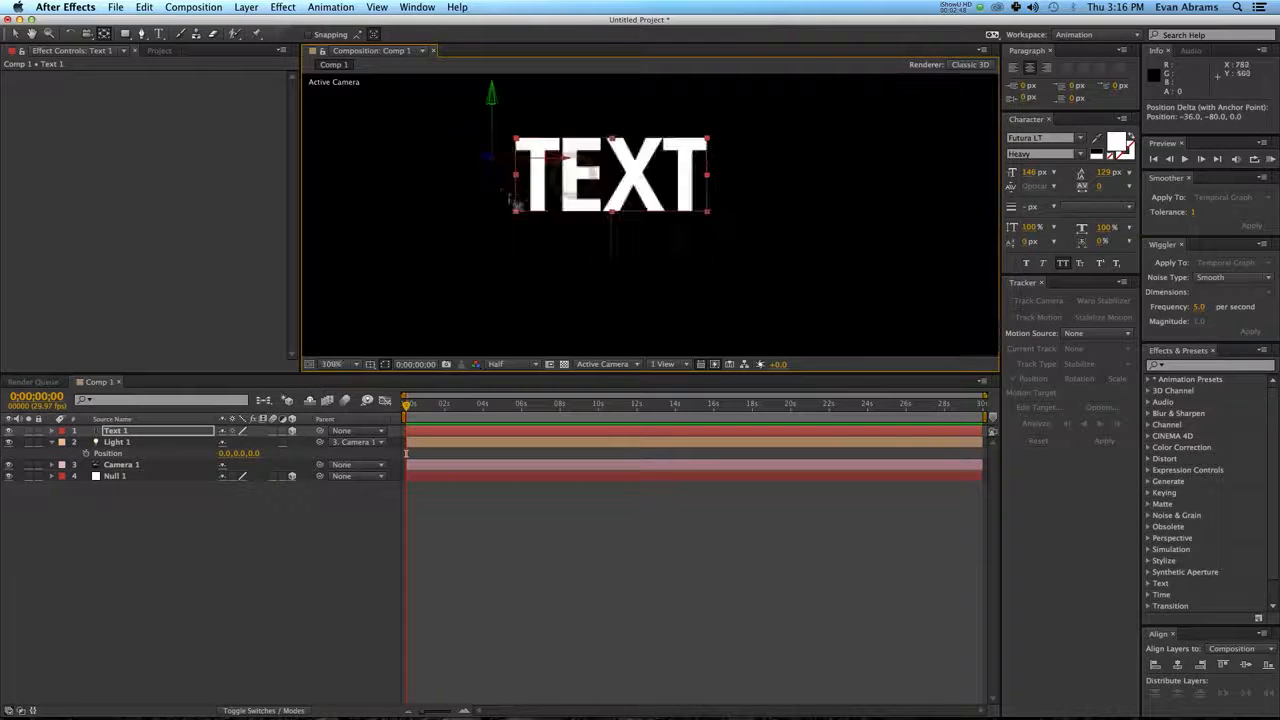
pyautogui.press('a')
pyautogui.press('a')
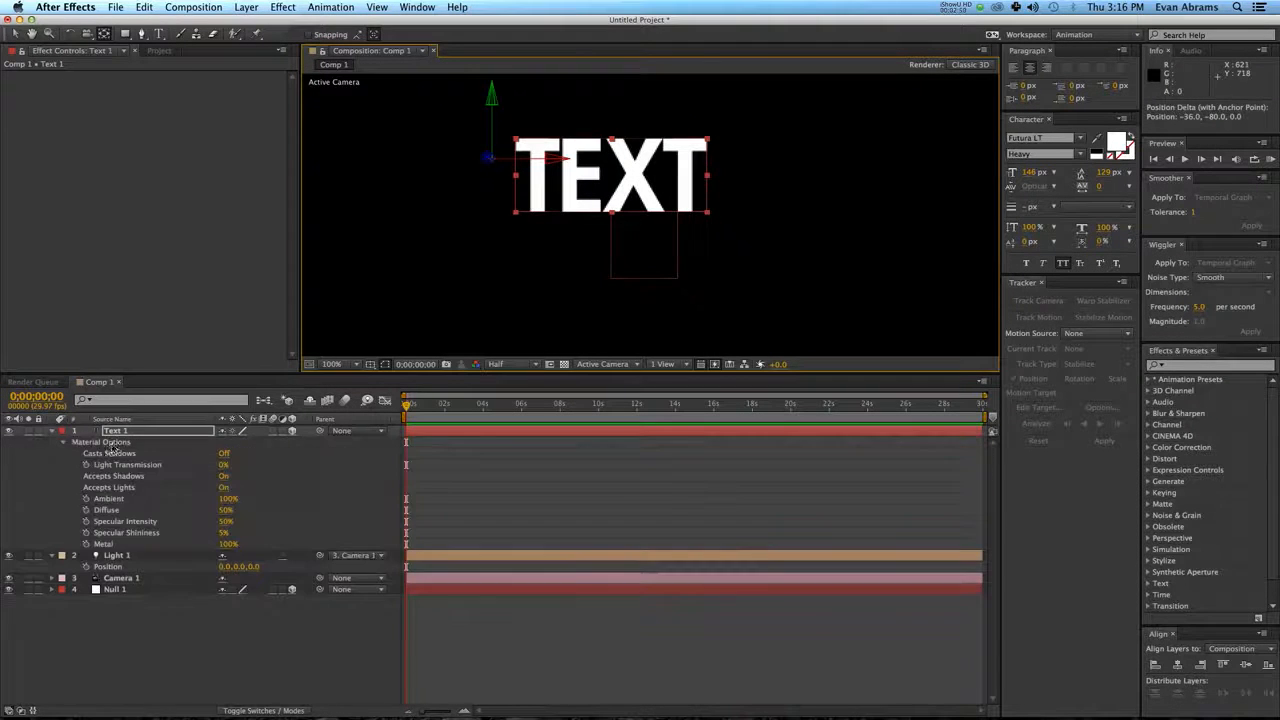
pyautogui.press('a')
pyautogui.press('a')
pyautogui.press('a')
pyautogui.press('a')
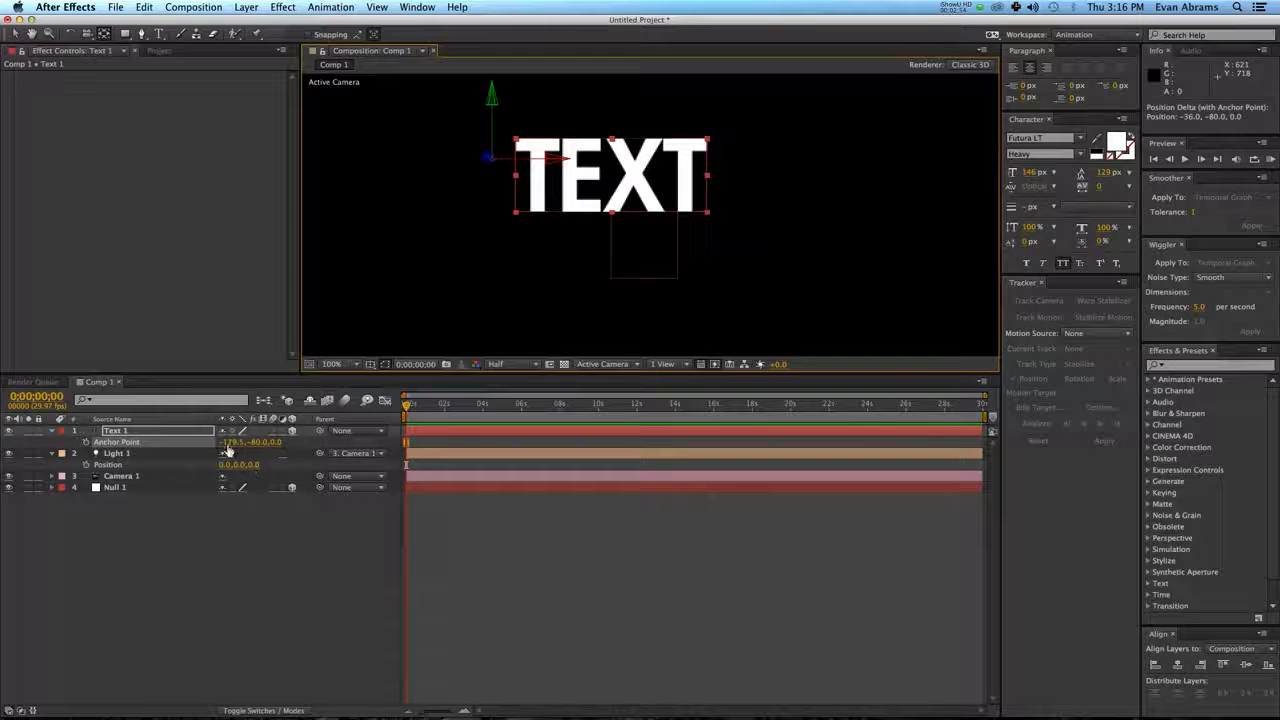
pyautogui.press('super+z')
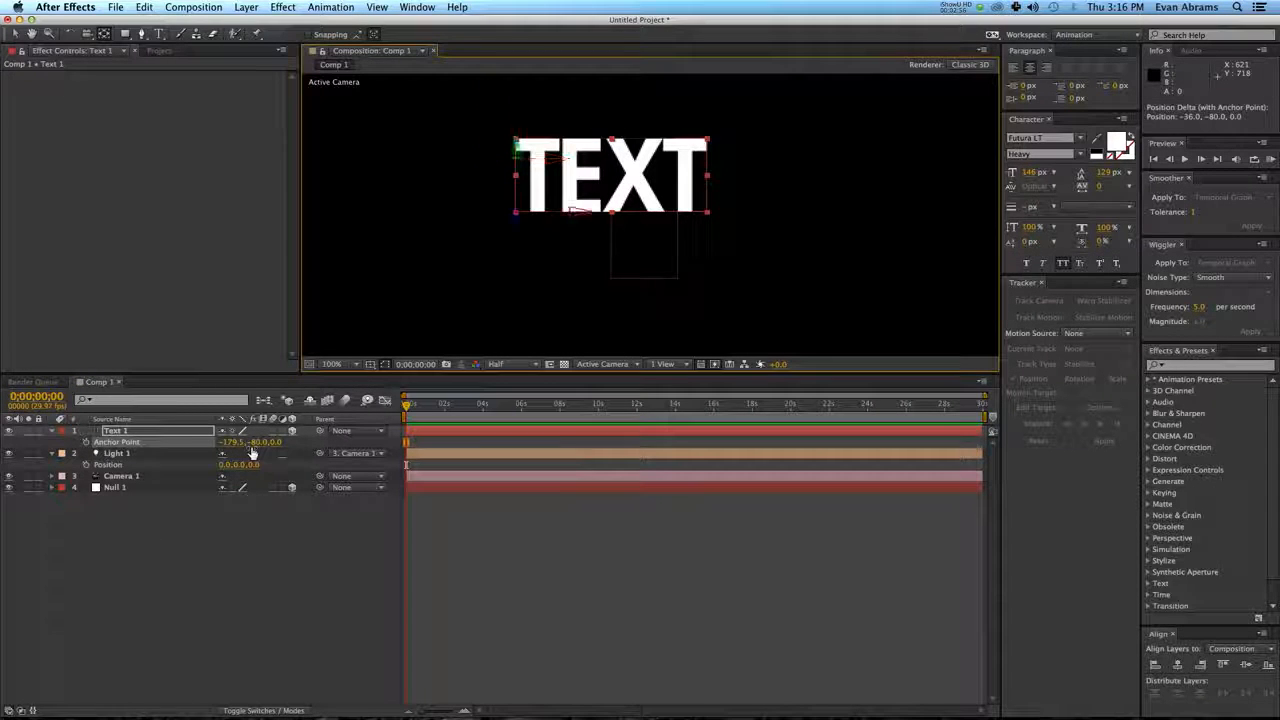
pyautogui.scroll(3, 518, 214)
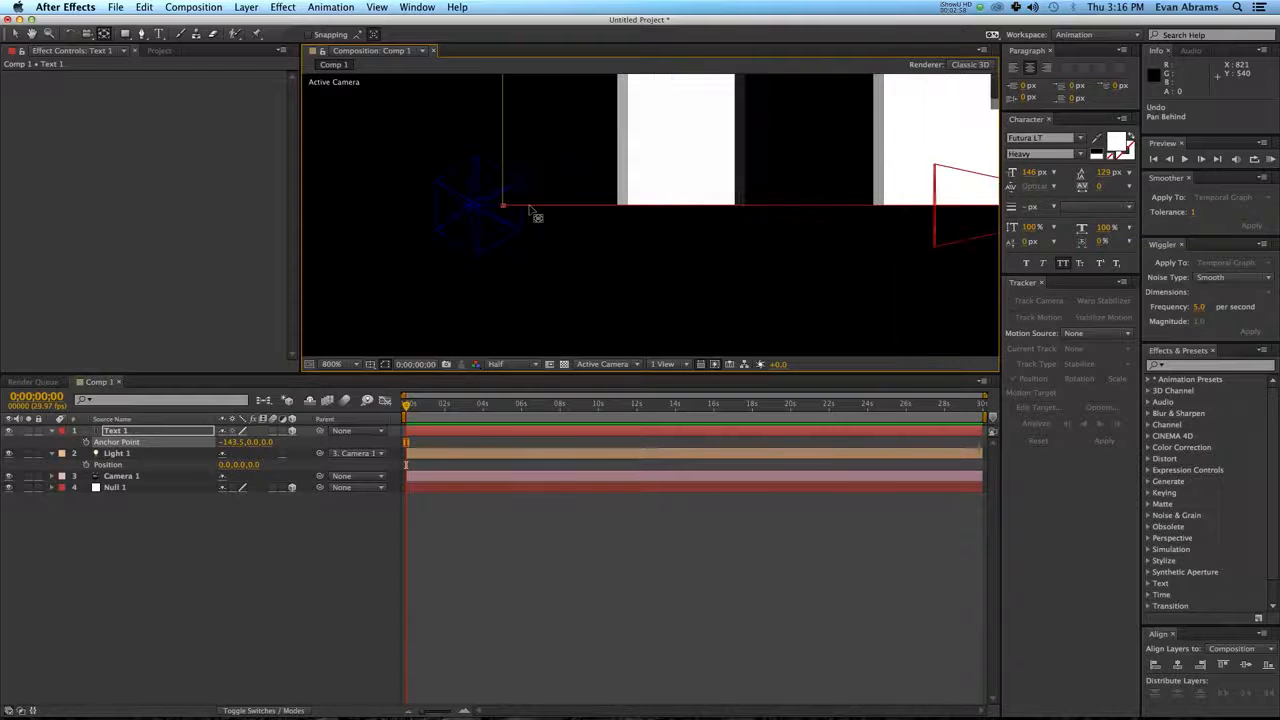
pyautogui.scroll(-3, 530, 208)
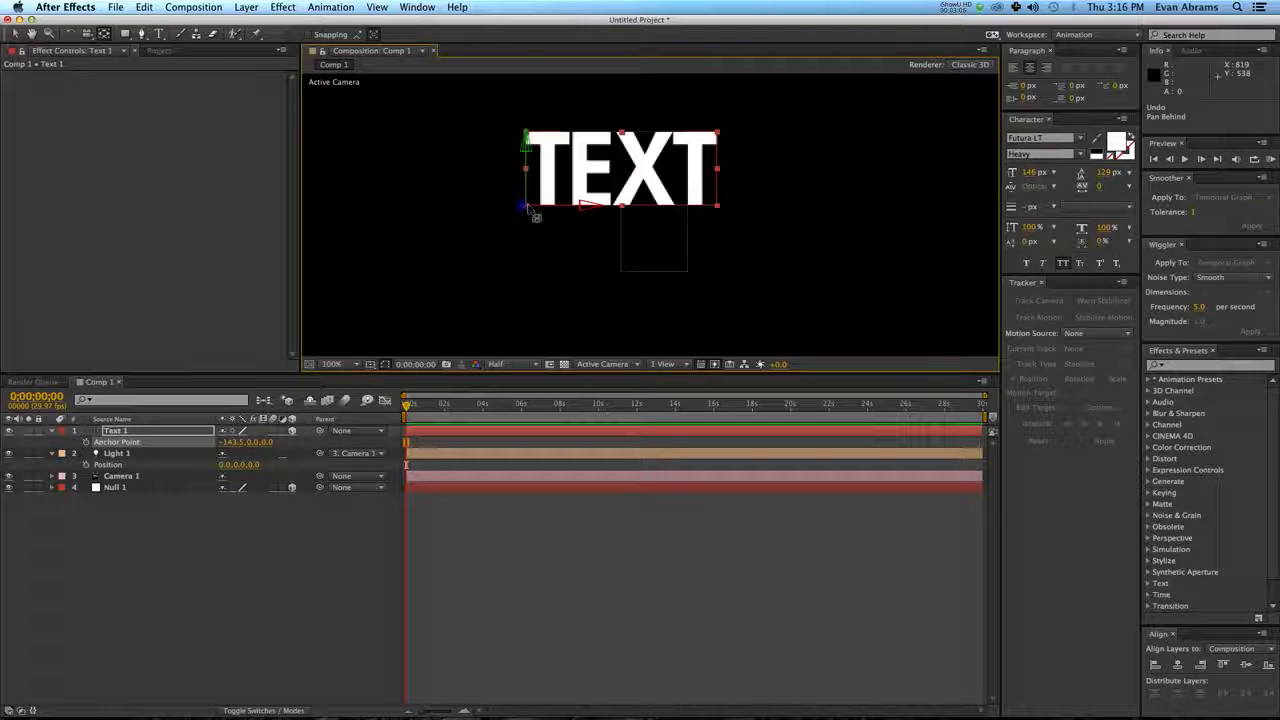
# Set a Scale keyframe of 0% on Text 1 at 0;00;00;00.
pyautogui.press('v')
pyautogui.click(462, 431)
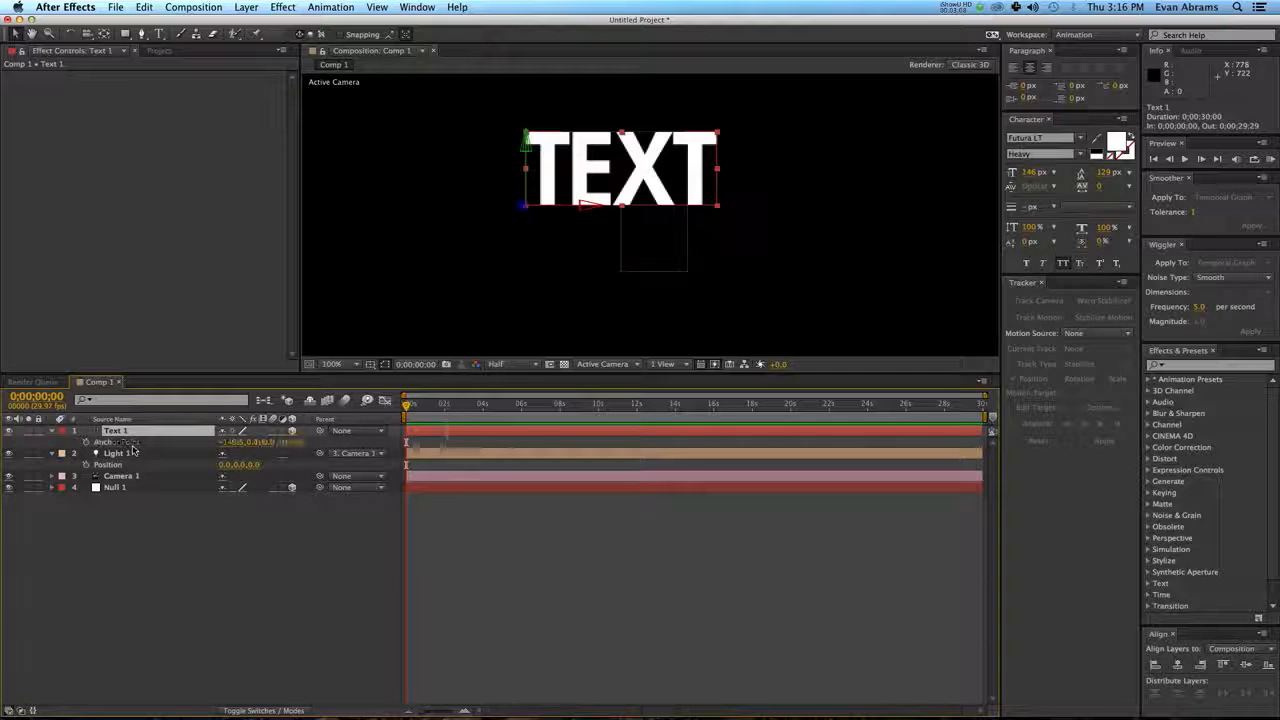
pyautogui.press('s')
pyautogui.click(290, 442)
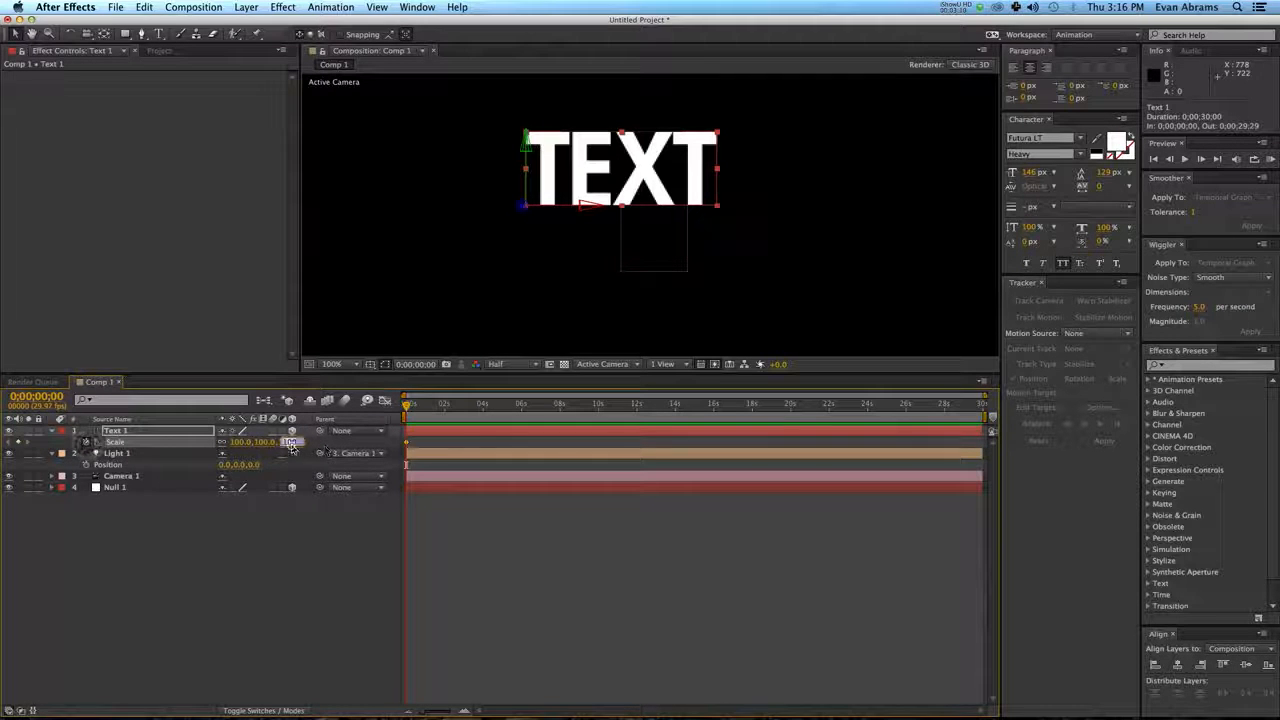
pyautogui.write('0')
pyautogui.press('Return')
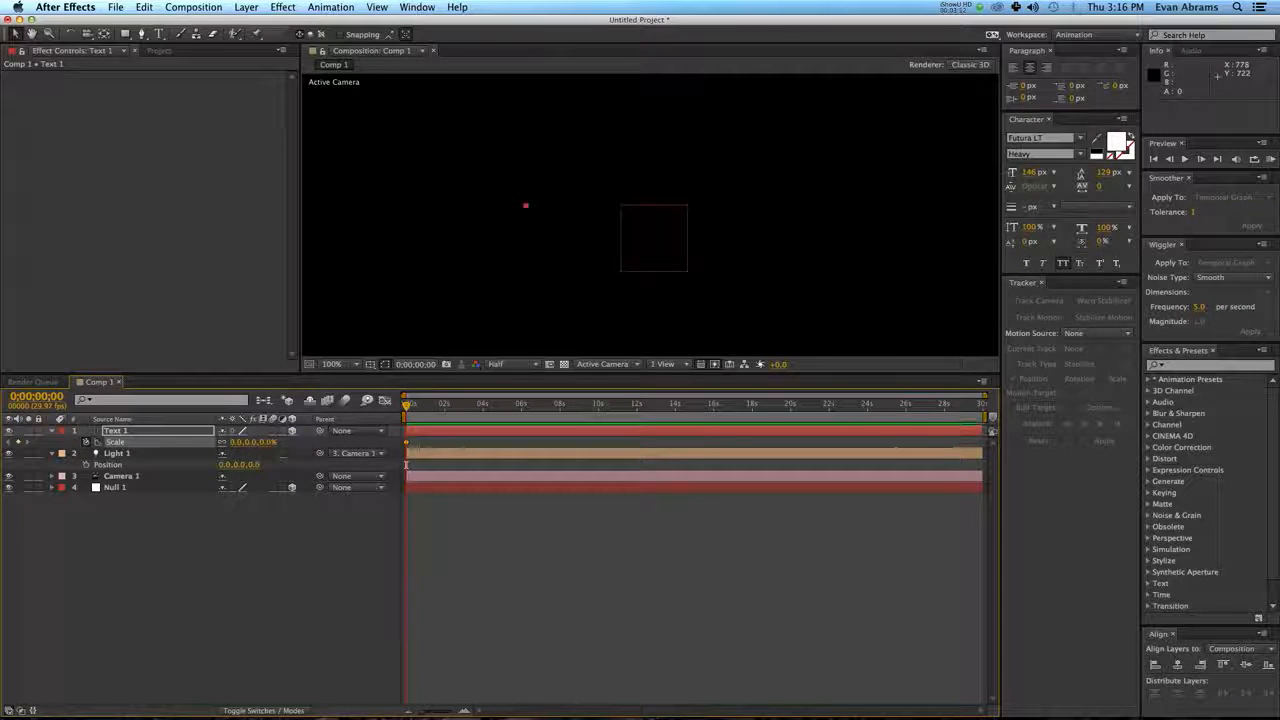
# Add a 100% Scale keyframe to Text 1 at frame 10 and play the scale-up animation from the start.
pyautogui.hotkey('shift', 'pagedown')
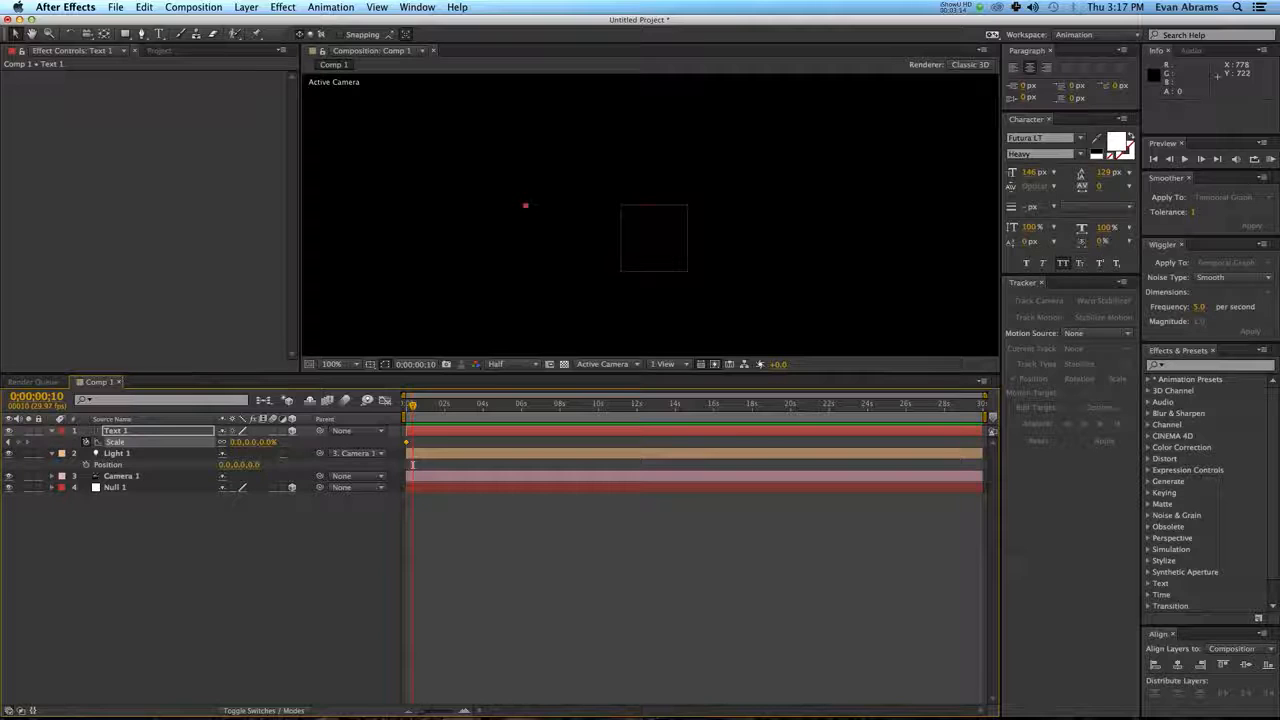
pyautogui.click(237, 442)
pyautogui.write('100')
pyautogui.press('Return')
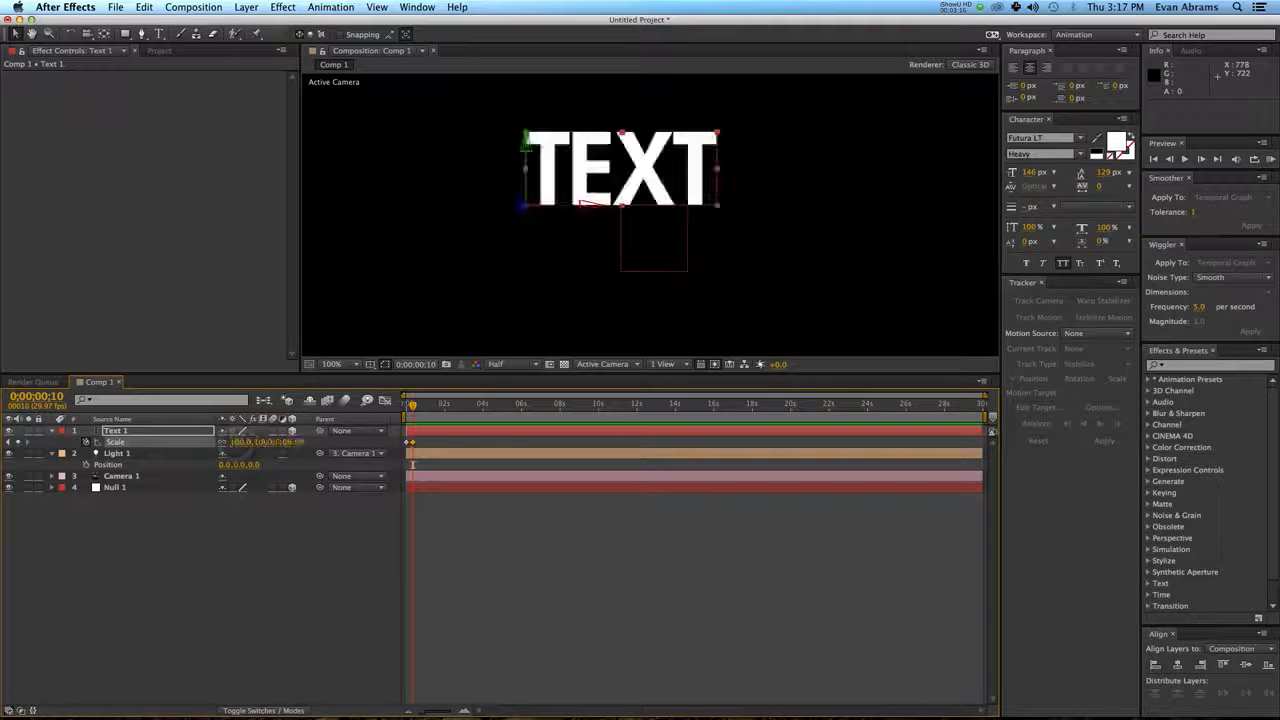
pyautogui.moveTo(412, 408); pyautogui.dragTo(405, 408)
pyautogui.press('space')
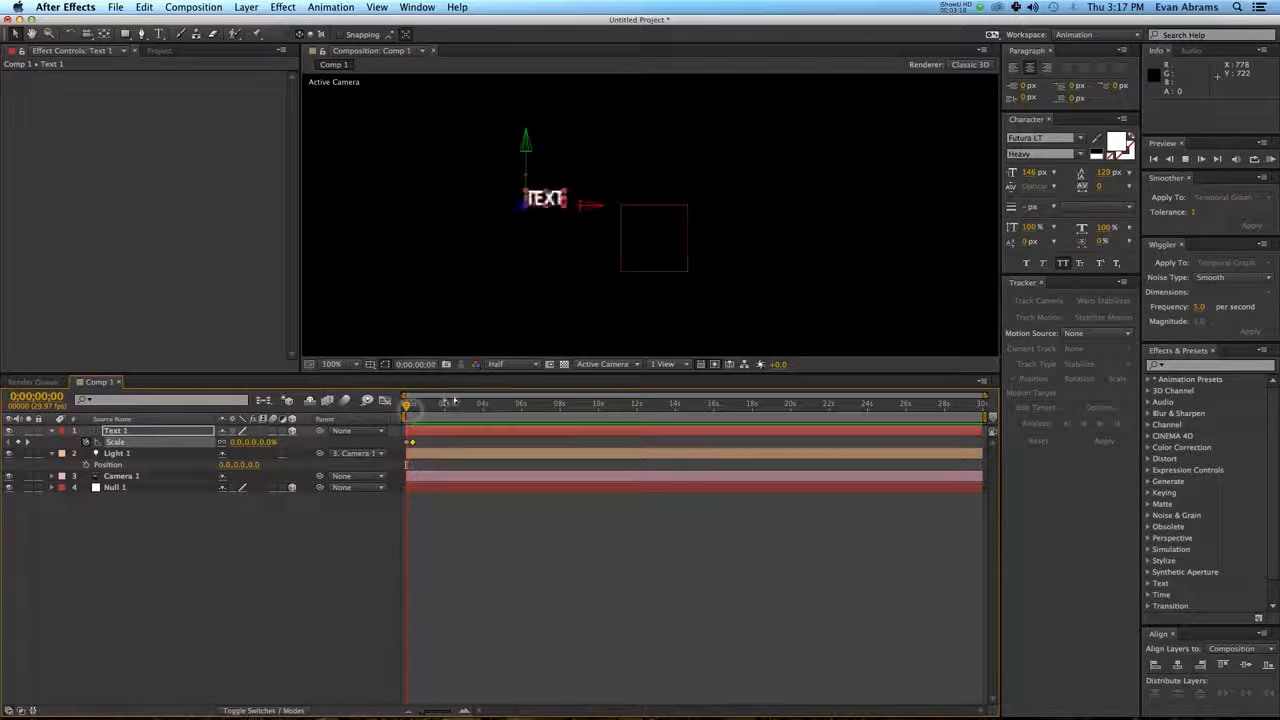
pyautogui.press('space')
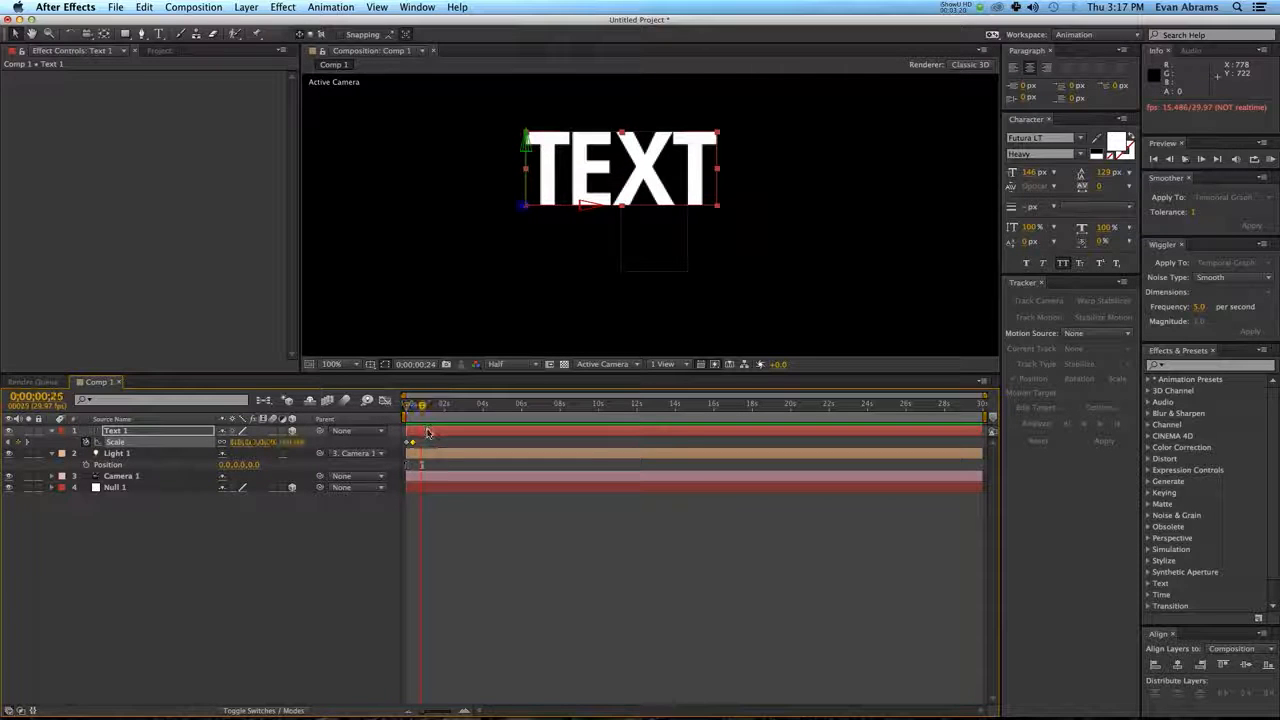
# Move Text 1 down over the null to position 816.5, 595.0, 0.0, undoing the extra move after it.
pyautogui.click(428, 431)
pyautogui.click(671, 254)
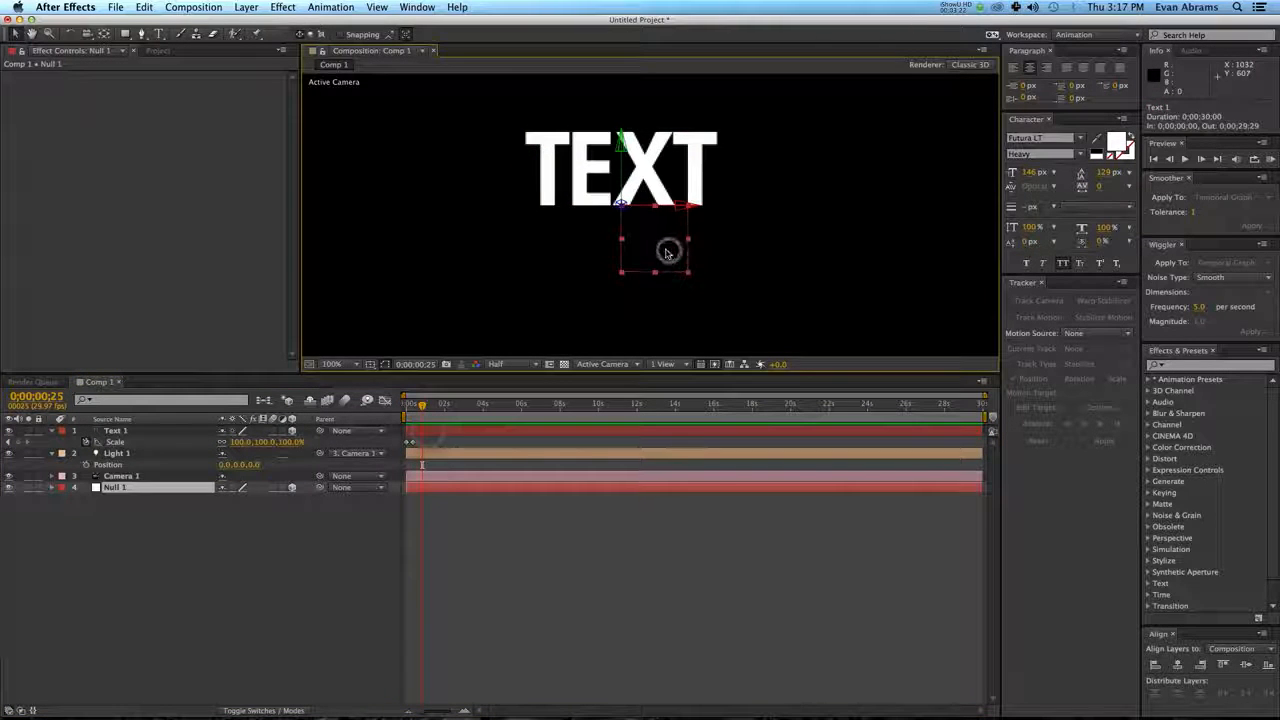
pyautogui.click(624, 177)
pyautogui.moveTo(624, 177); pyautogui.dragTo(620, 210)
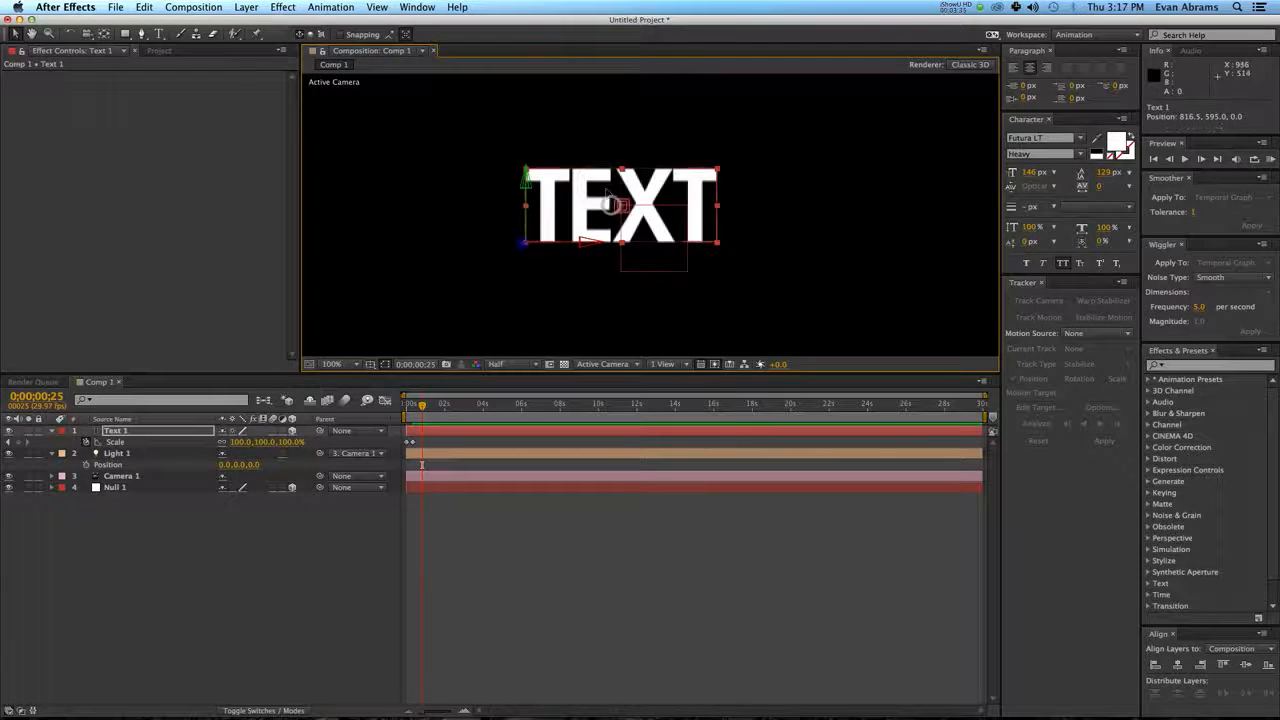
pyautogui.moveTo(607, 190); pyautogui.dragTo(582, 160)
pyautogui.press('super+z')
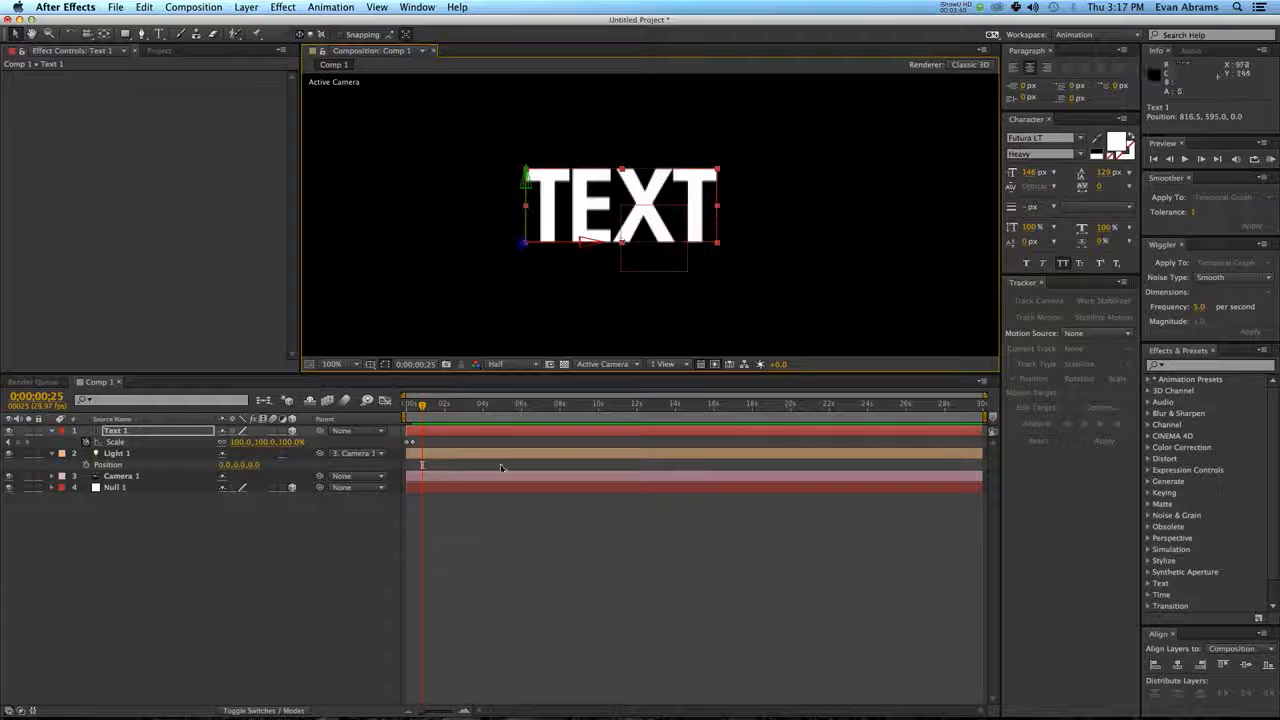
# Switch to the Top view and move Text 1 along its Z axis to about -90.
pyautogui.click(606, 364)
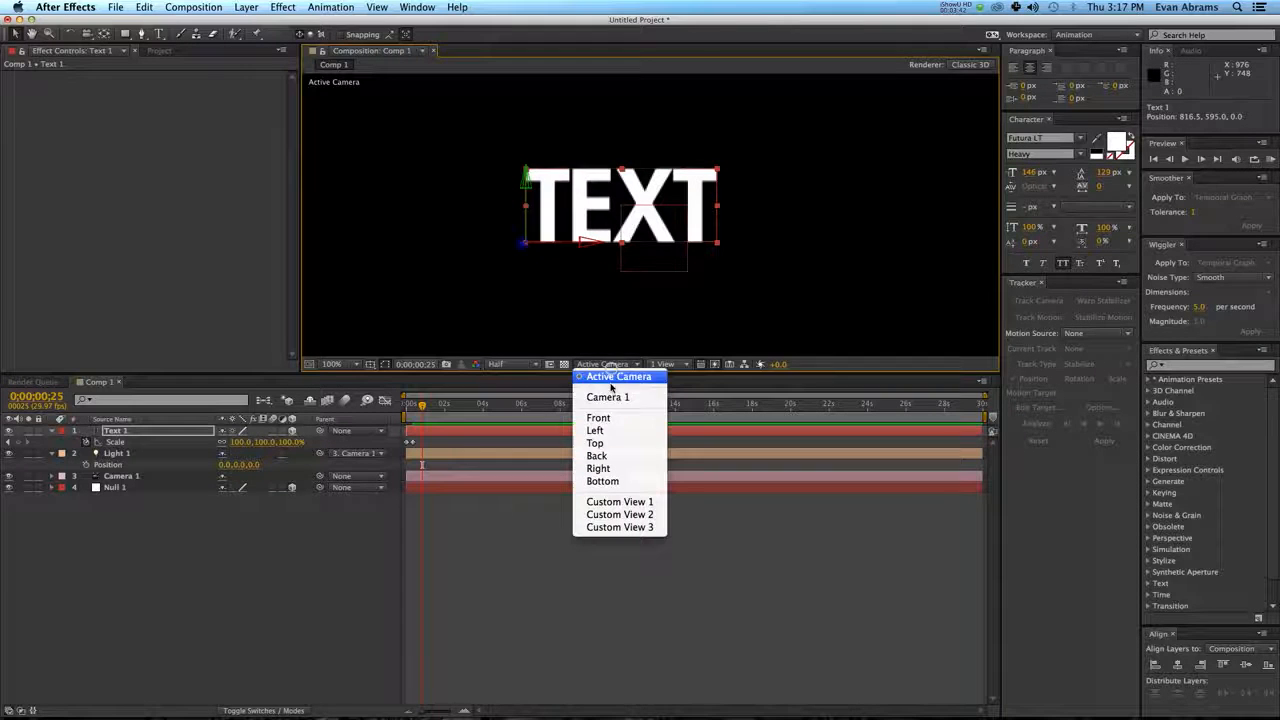
pyautogui.click(609, 442)
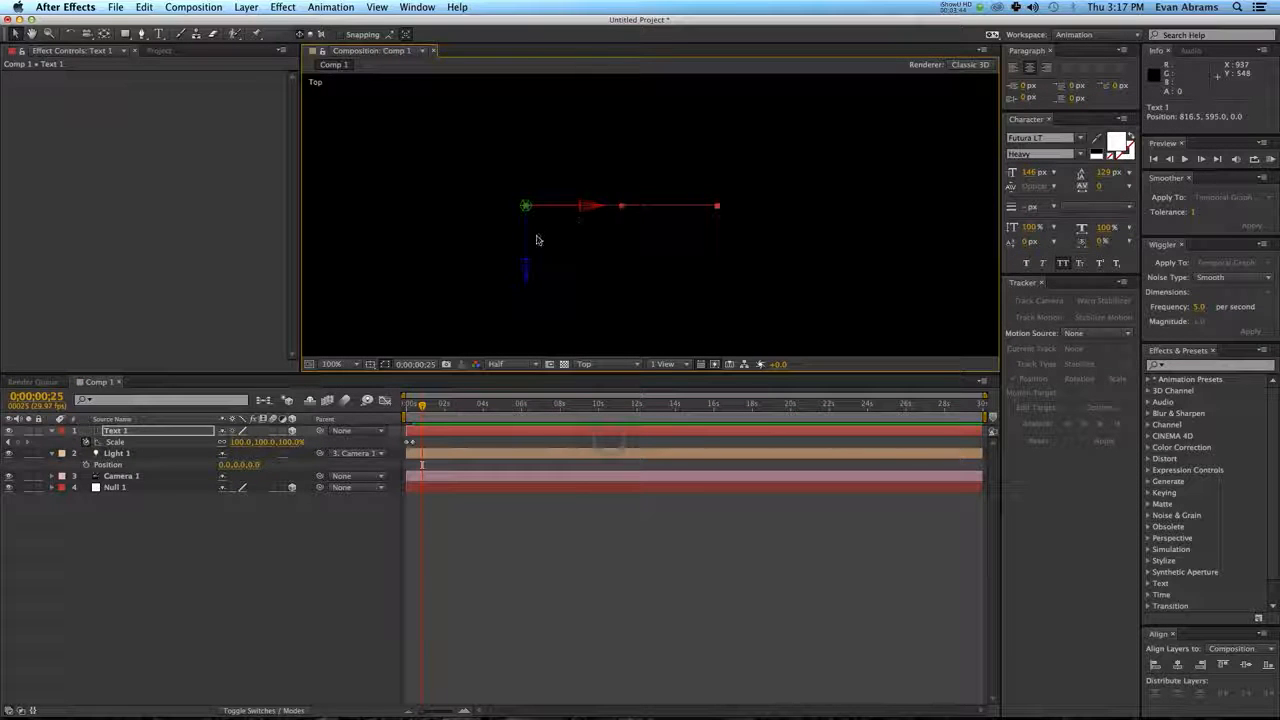
pyautogui.moveTo(529, 243); pyautogui.dragTo(529, 294)
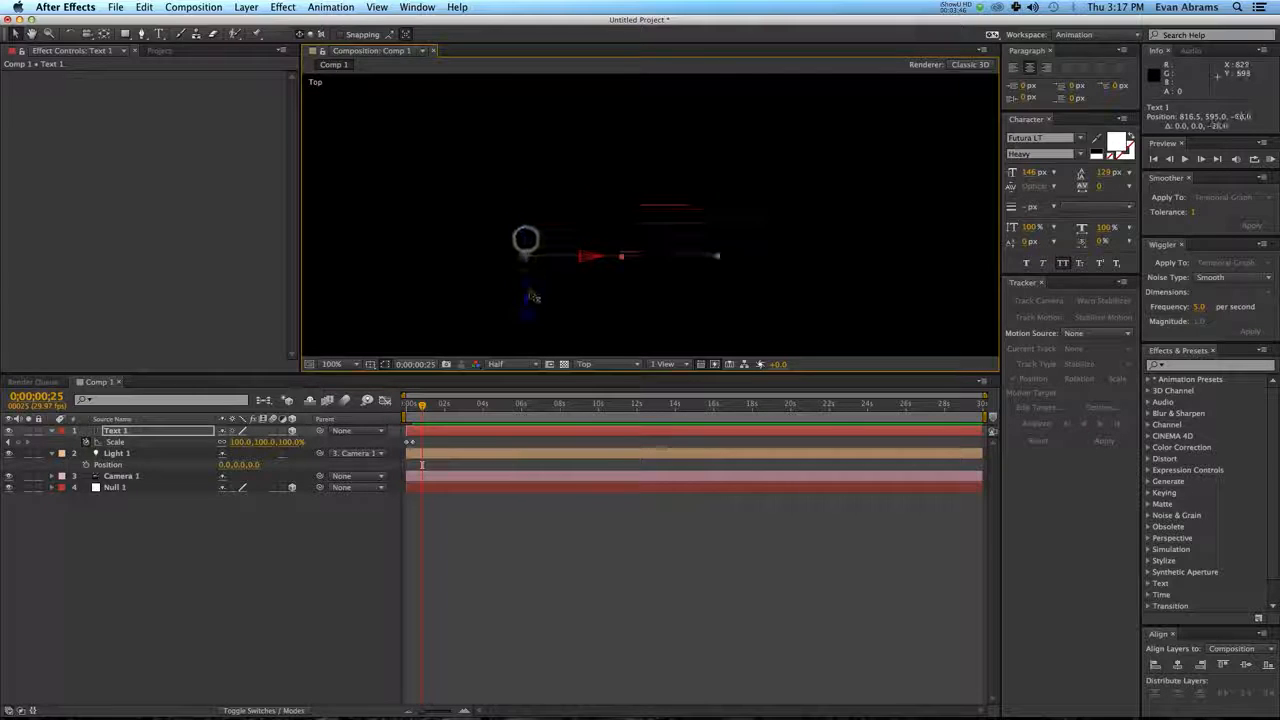
pyautogui.press(',')
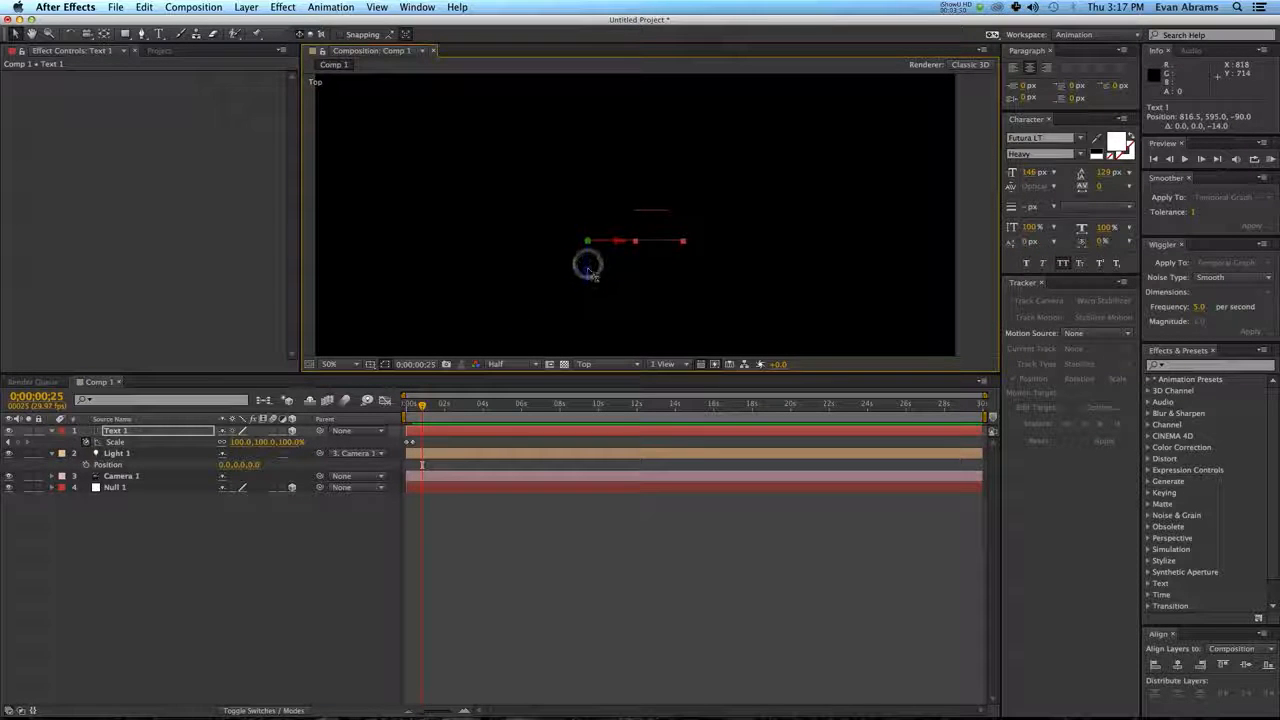
pyautogui.click(363, 547)
# Duplicate Text 1 and, in Custom View 1, move the copy to the end of the original at 1103.5, 595.0, -92.0.
pyautogui.click(452, 430)
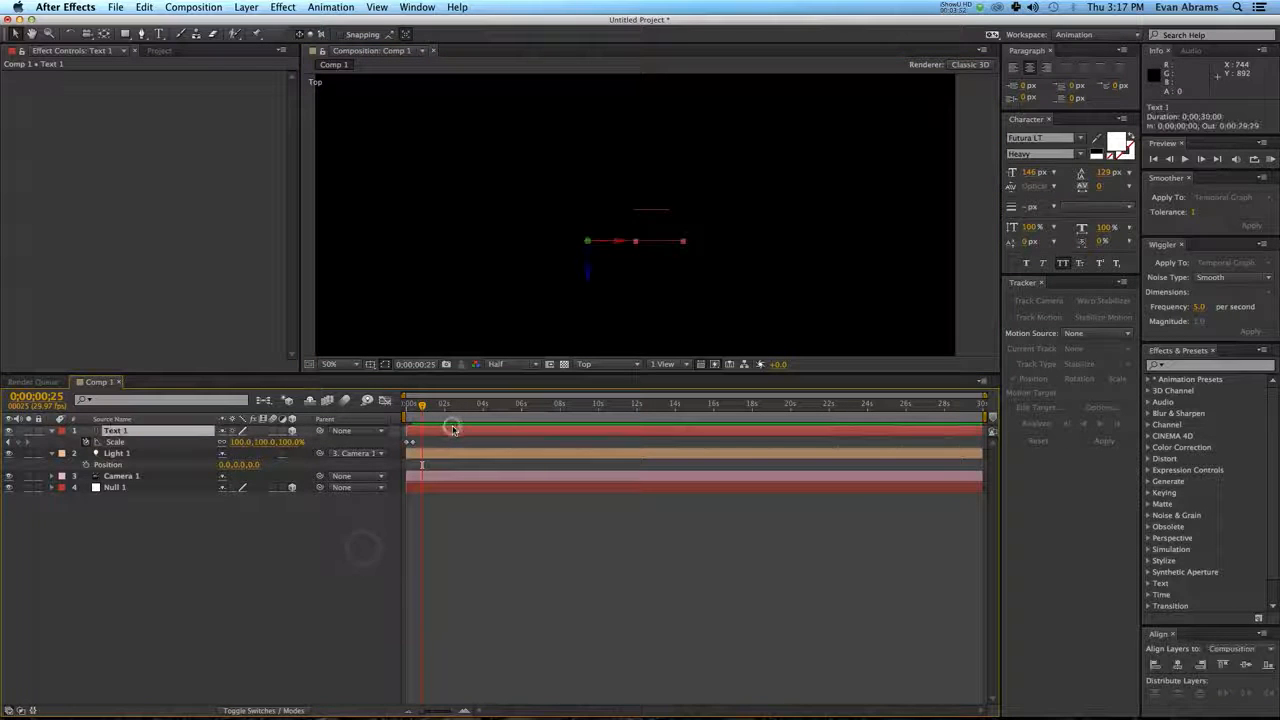
pyautogui.hotkey('ctrl', 'd')
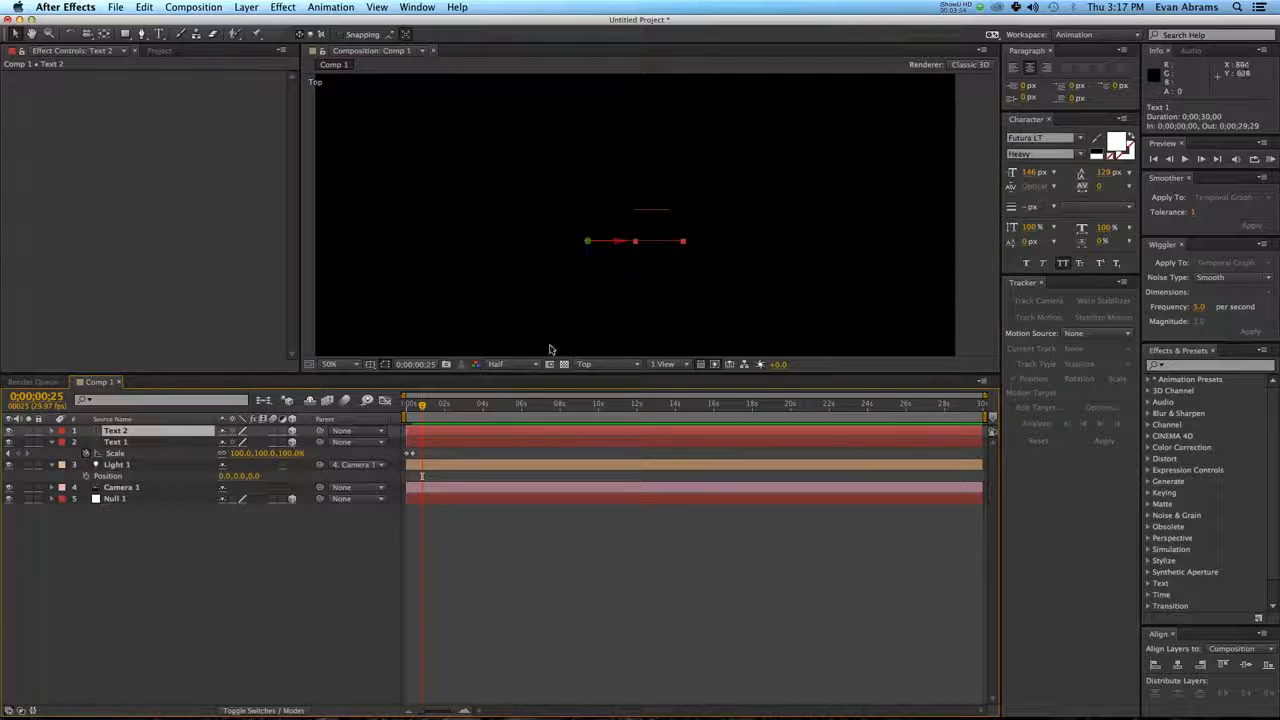
pyautogui.click(584, 364)
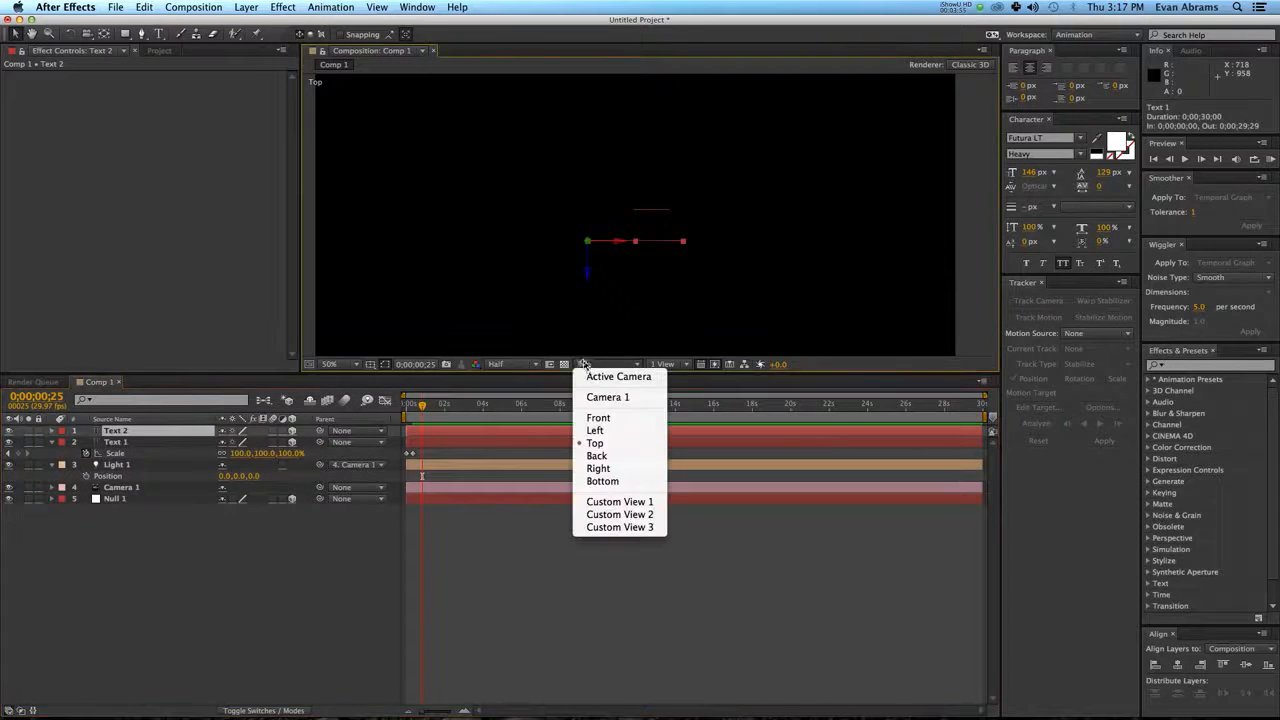
pyautogui.click(587, 501)
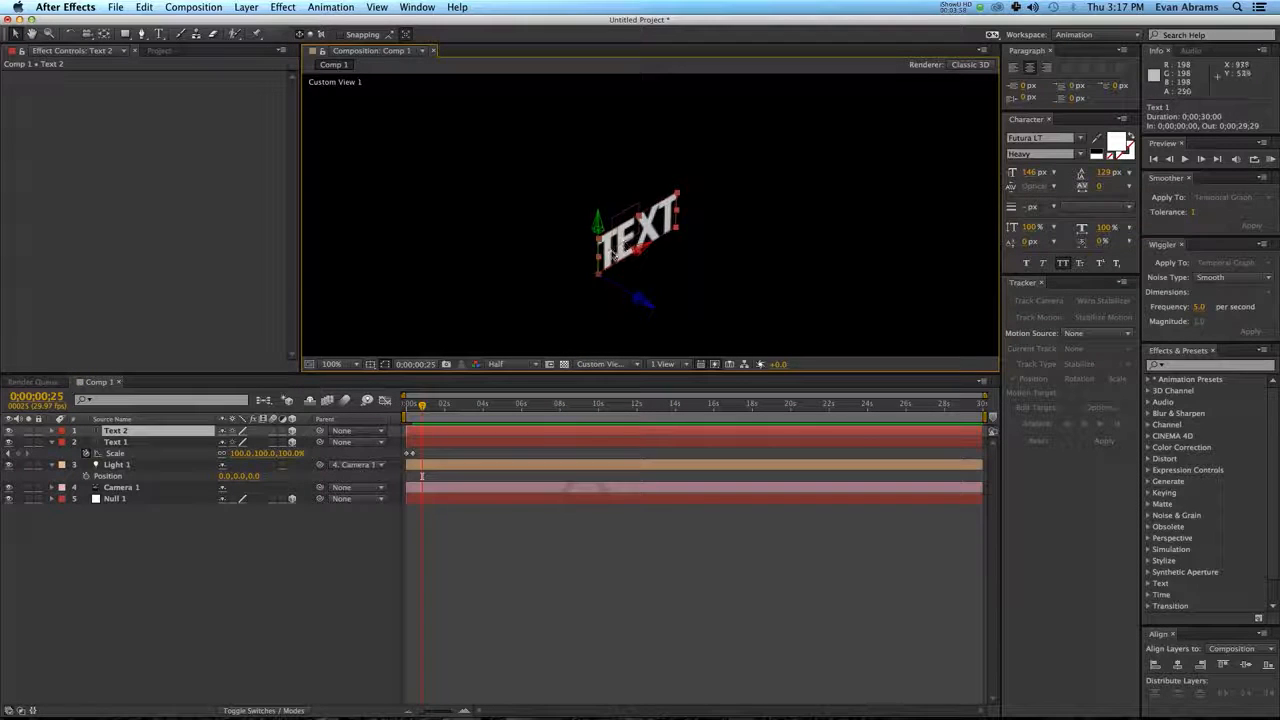
pyautogui.moveTo(613, 255); pyautogui.dragTo(685, 215)
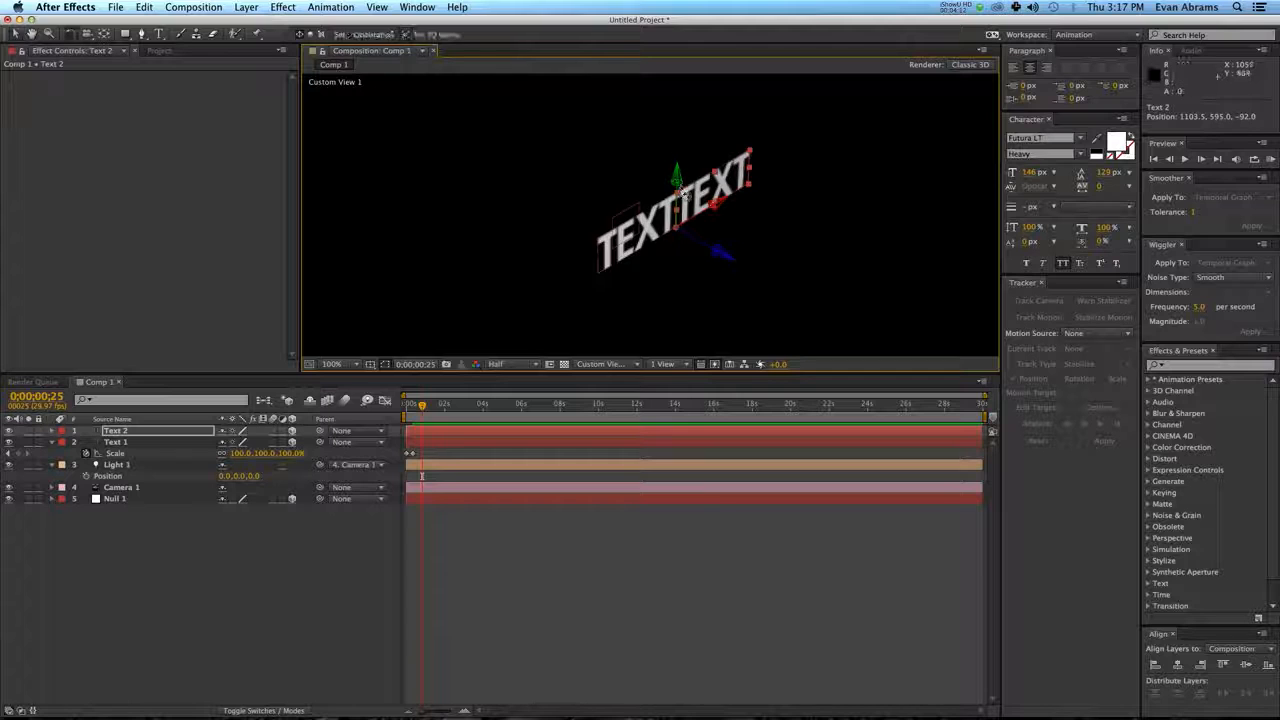
# Rotate Text 2 by -90° around its Y axis to an orientation of 0°, 270°, 0°.
pyautogui.press('w')
pyautogui.moveTo(678, 181); pyautogui.dragTo(677, 179)
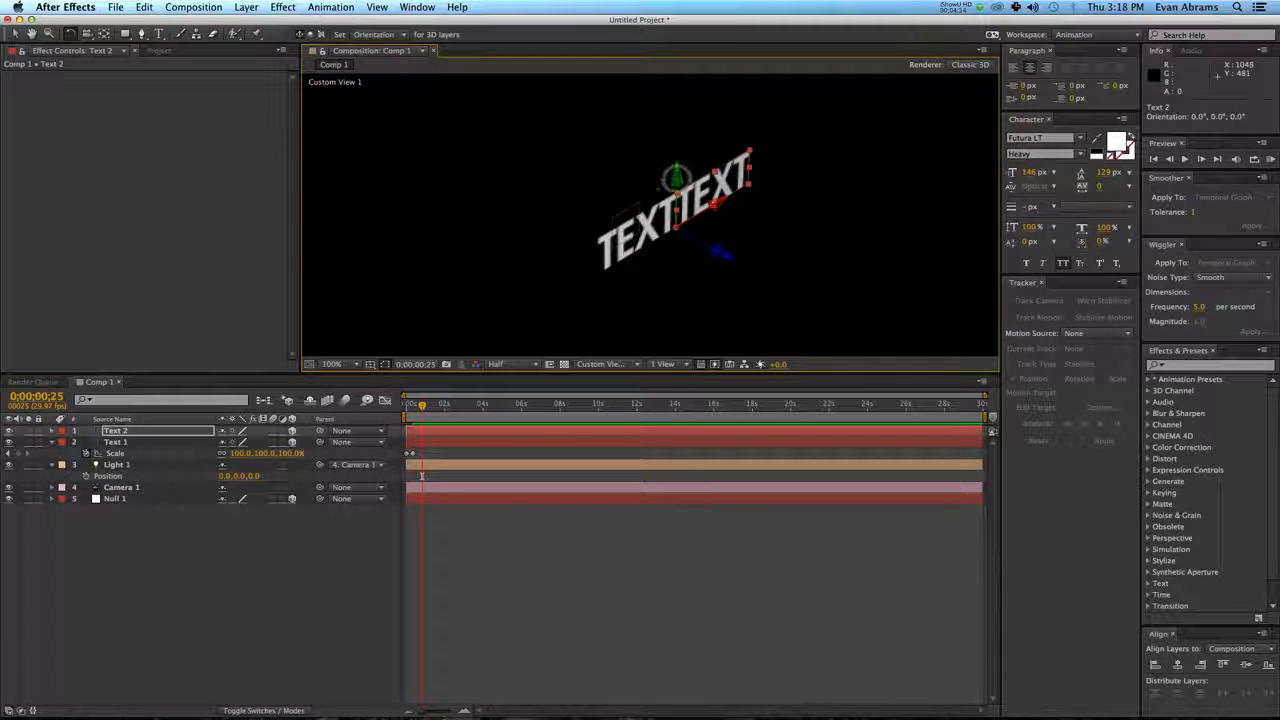
pyautogui.moveTo(691, 130); pyautogui.dragTo(741, 263)
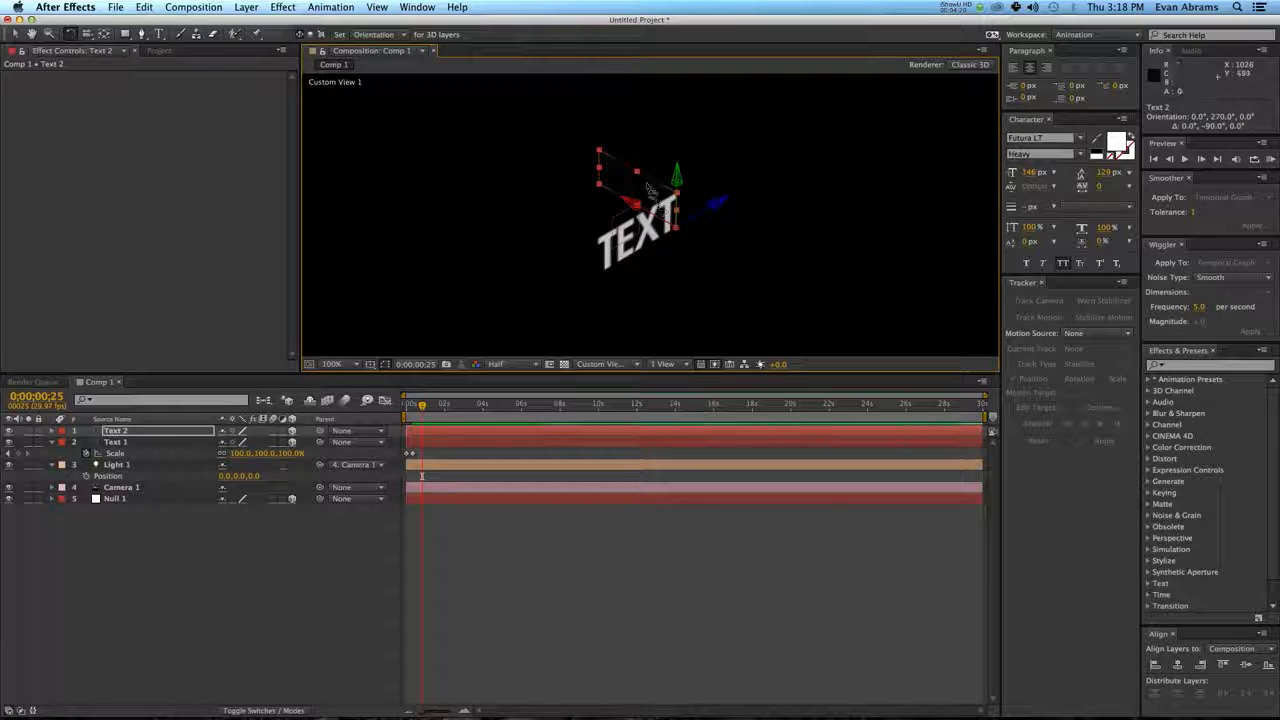
pyautogui.press('v')
# Parent both the Text 1 and Text 2 layers to Null 1.
pyautogui.keyDown('shift'); pyautogui.click(654, 228); pyautogui.keyUp('shift')
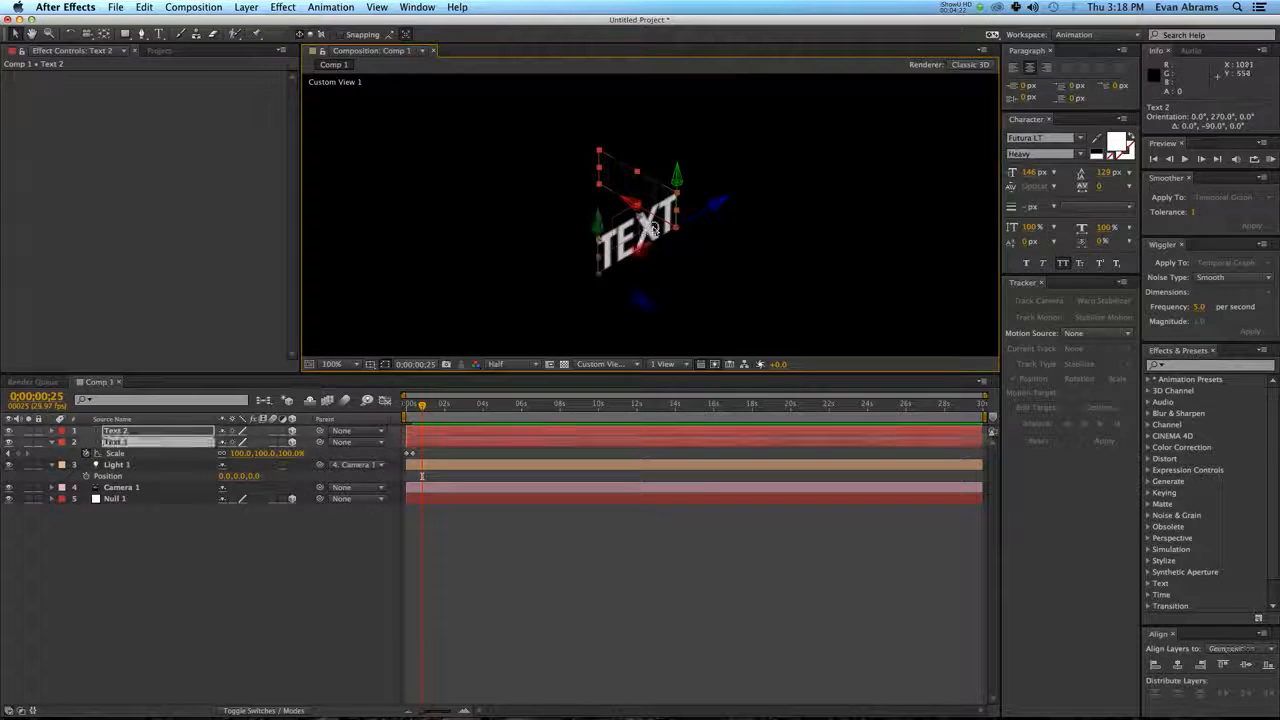
pyautogui.click(381, 516)
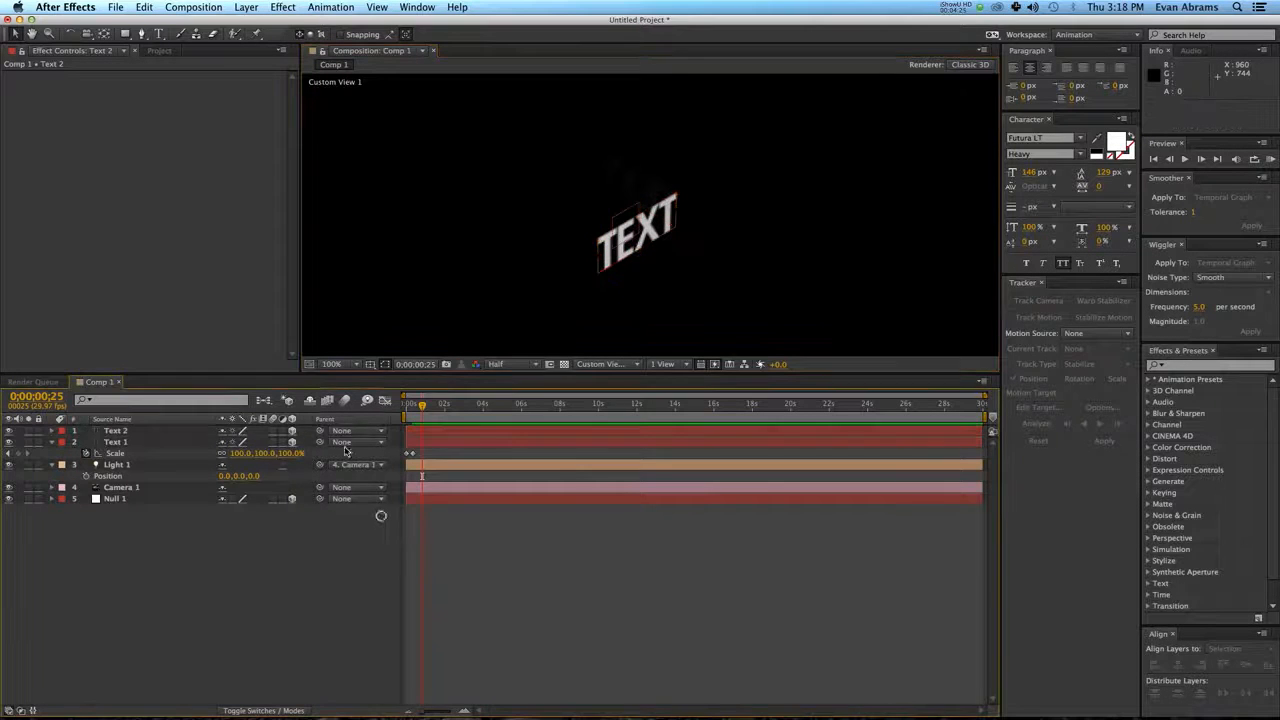
pyautogui.click(193, 441)
pyautogui.keyDown('shift'); pyautogui.click(186, 431); pyautogui.keyUp('shift')
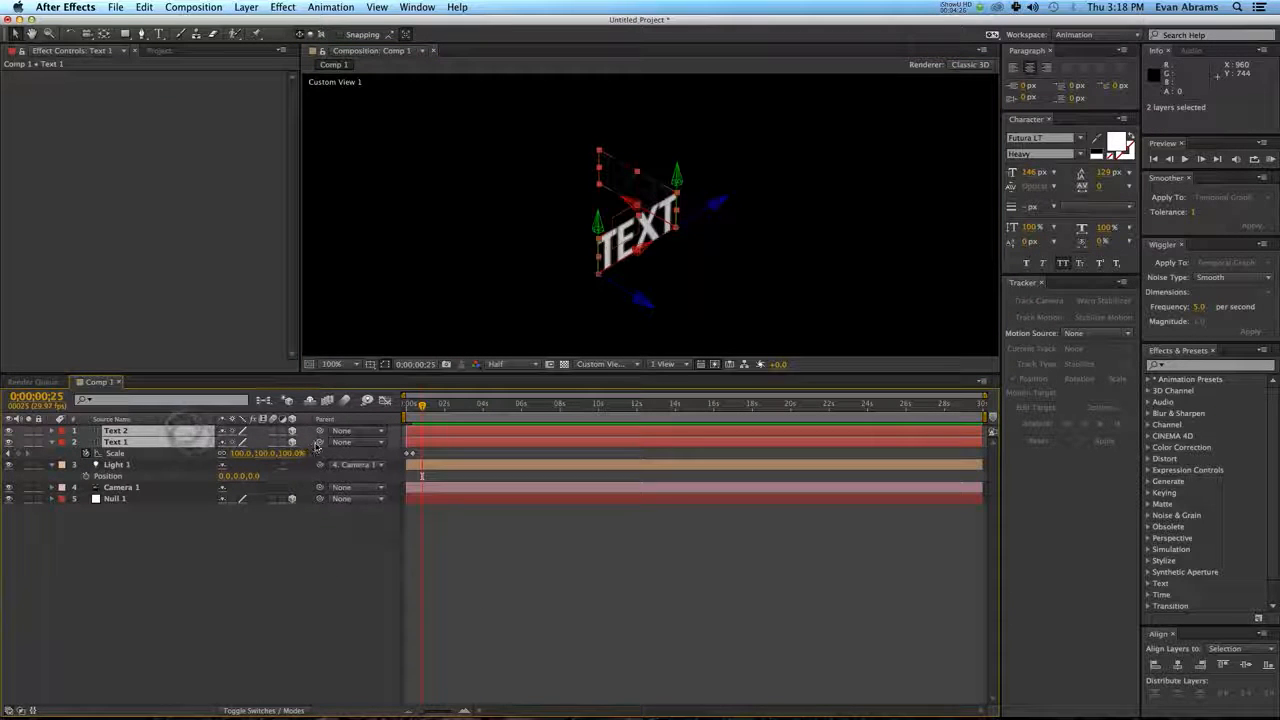
pyautogui.moveTo(320, 442); pyautogui.dragTo(139, 503)
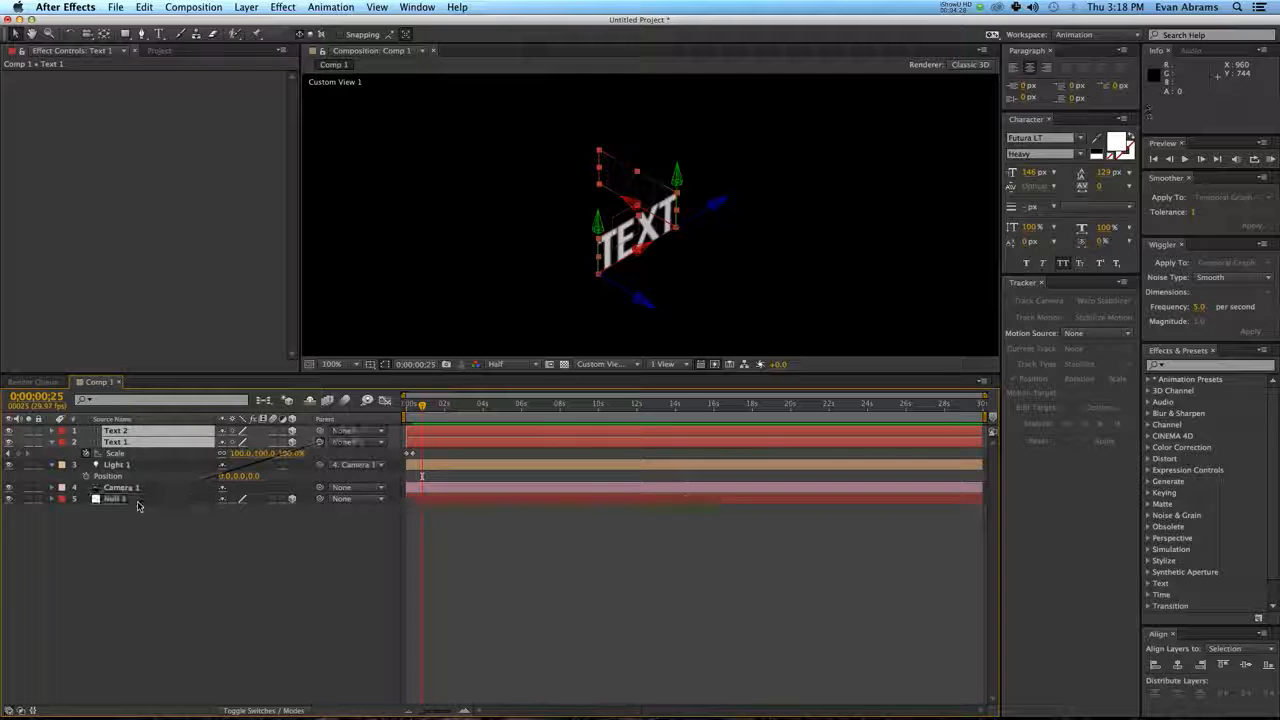
pyautogui.click(566, 549)
pyautogui.click(531, 499)
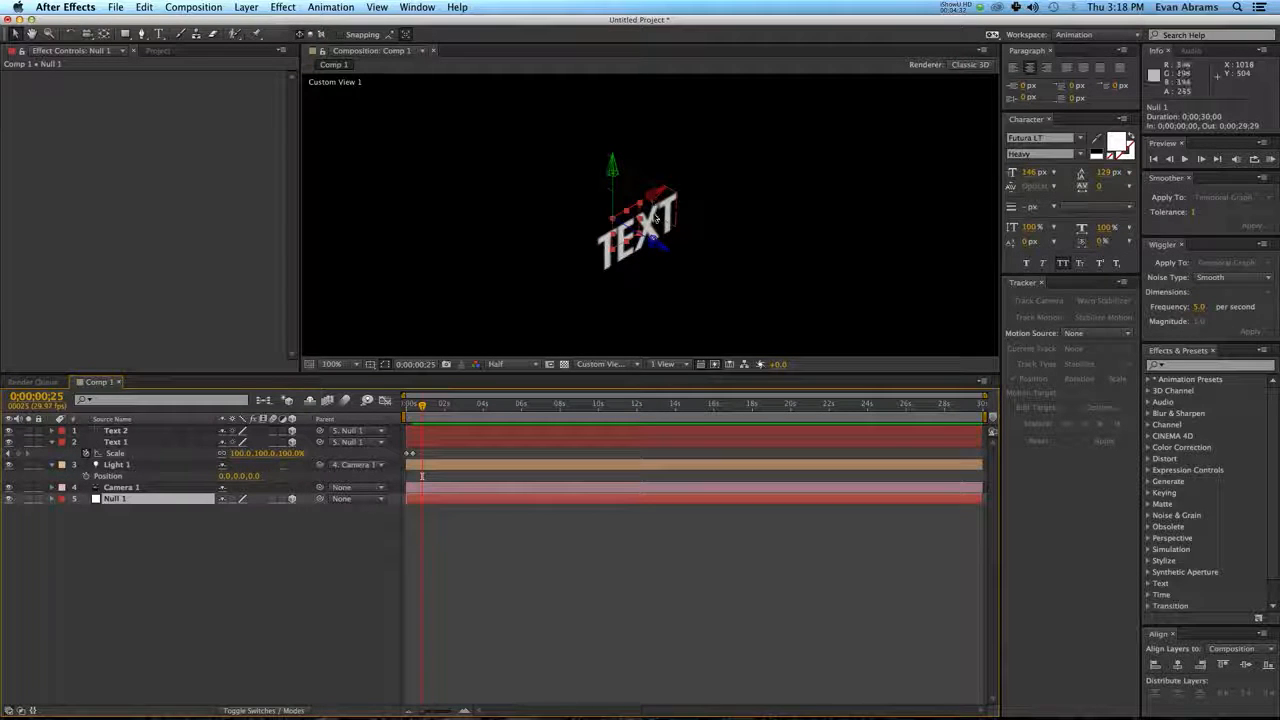
# In the Top view, move both text layers together by -48 along the Z axis, placing them at Z -140.
pyautogui.click(712, 523)
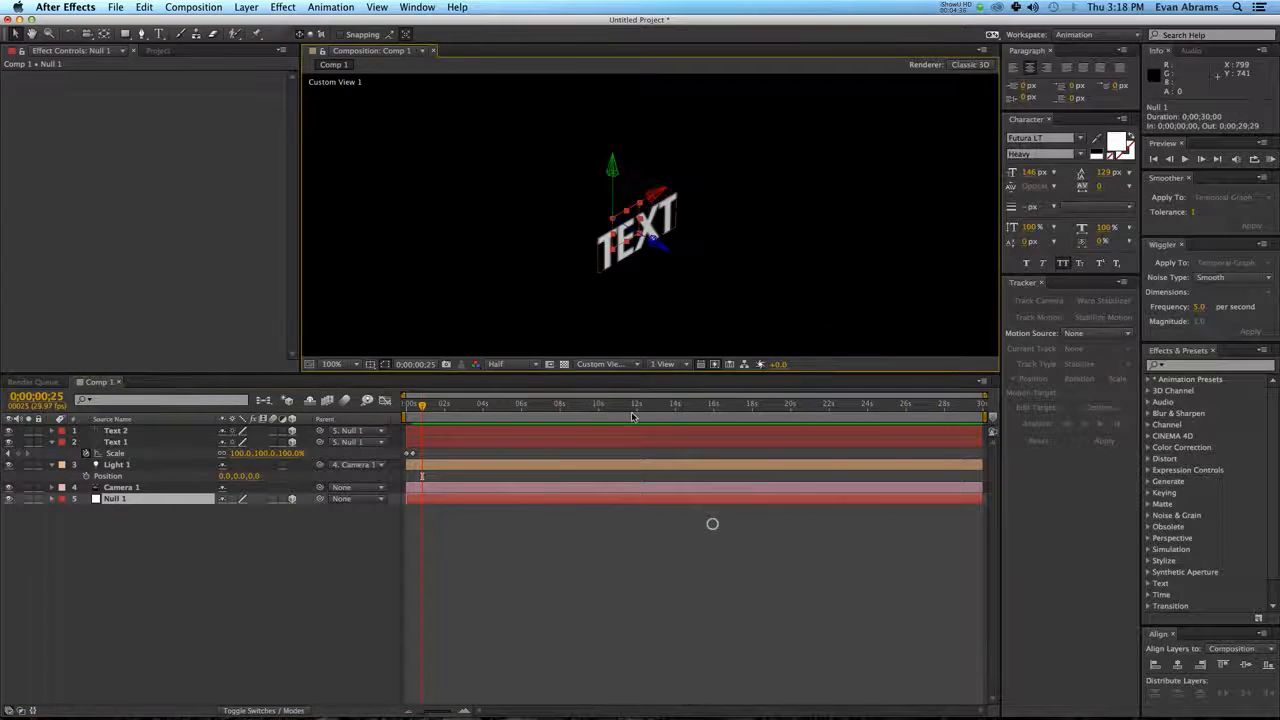
pyautogui.click(591, 366)
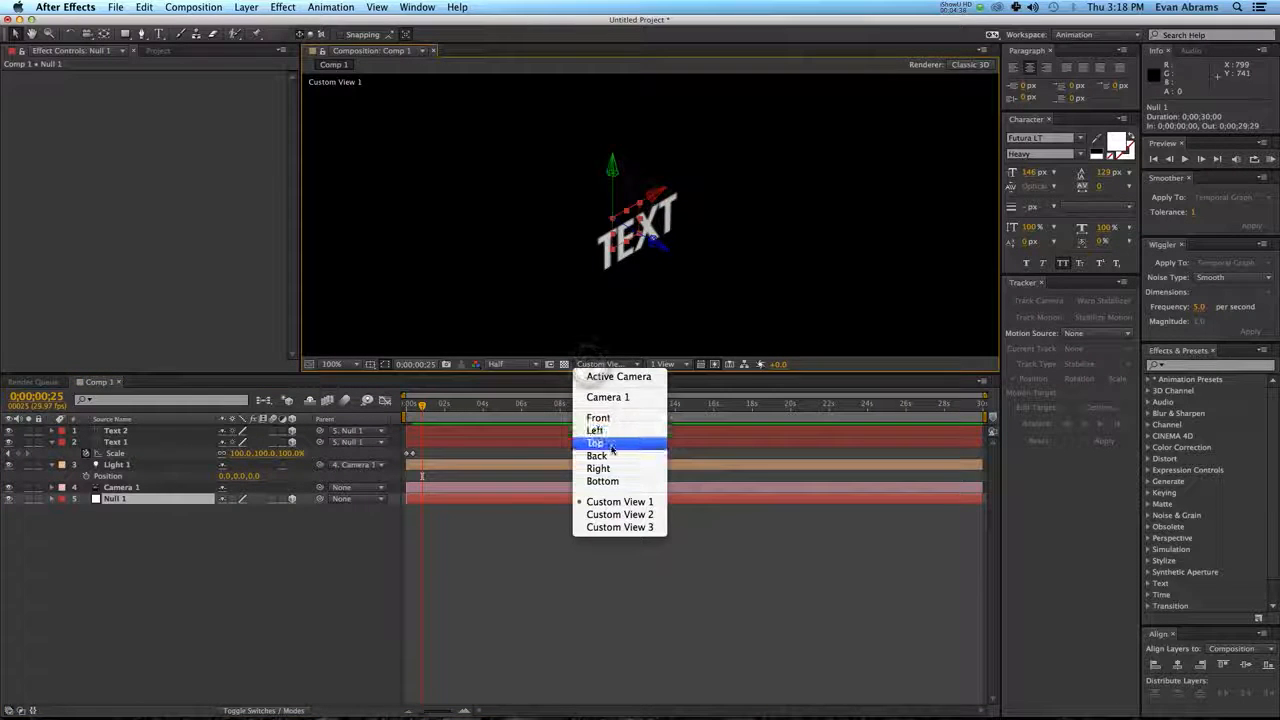
pyautogui.click(612, 443)
pyautogui.moveTo(731, 253)
pyautogui.mouseDown()
pyautogui.moveTo(714, 274)
pyautogui.moveTo(707, 228)
pyautogui.moveTo(708, 259)
pyautogui.mouseUp()
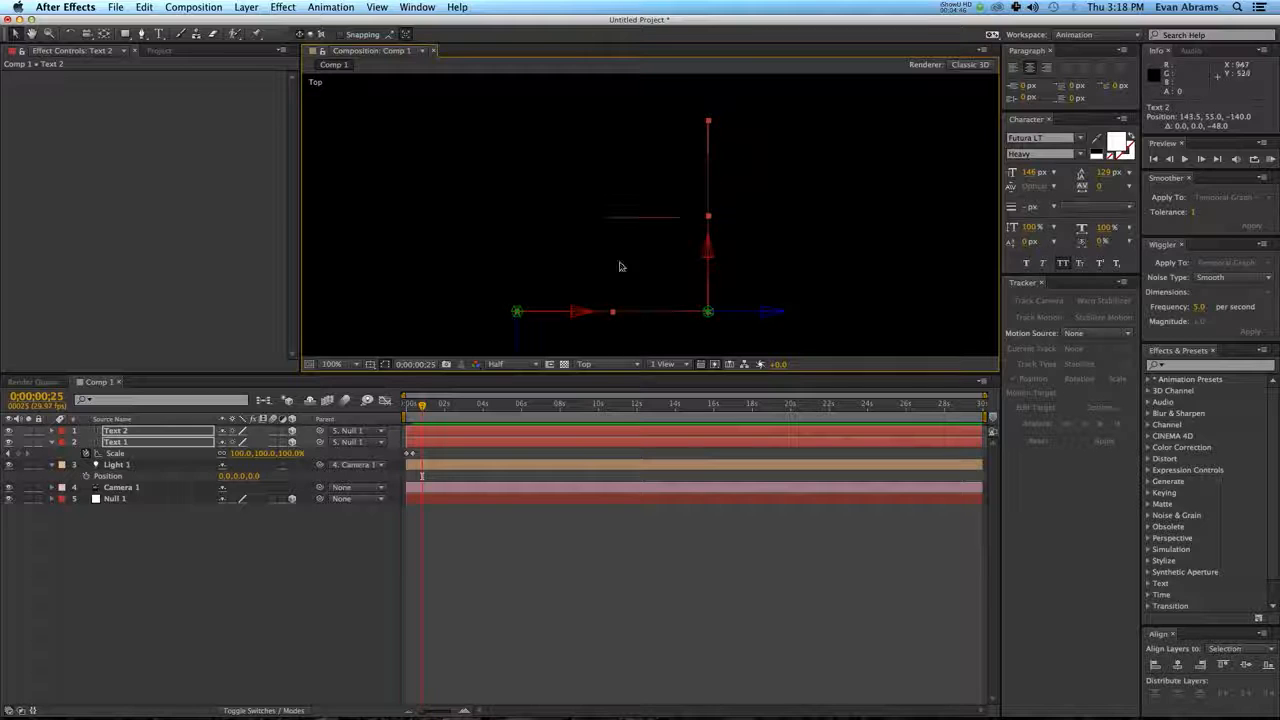
pyautogui.click(595, 573)
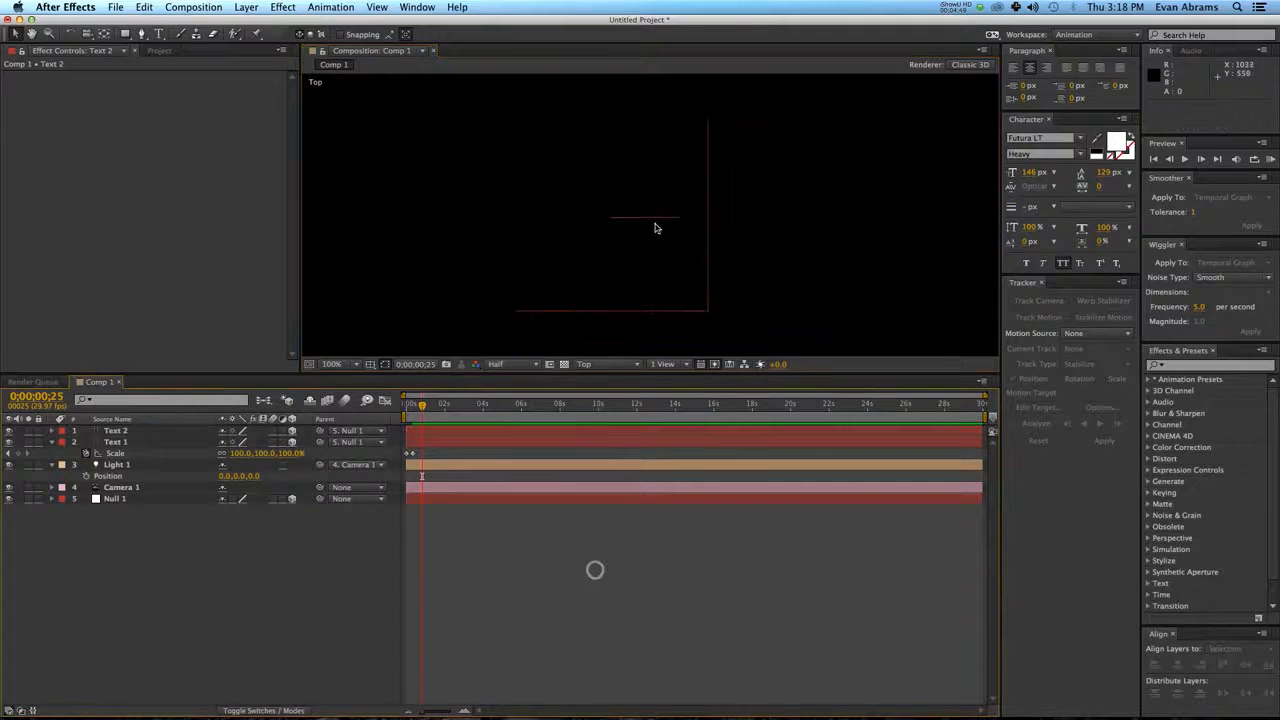
pyautogui.click(653, 221)
pyautogui.click(599, 562)
# Switch to the Active Camera view at 50% zoom and preview the animation from the start.
pyautogui.click(586, 364)
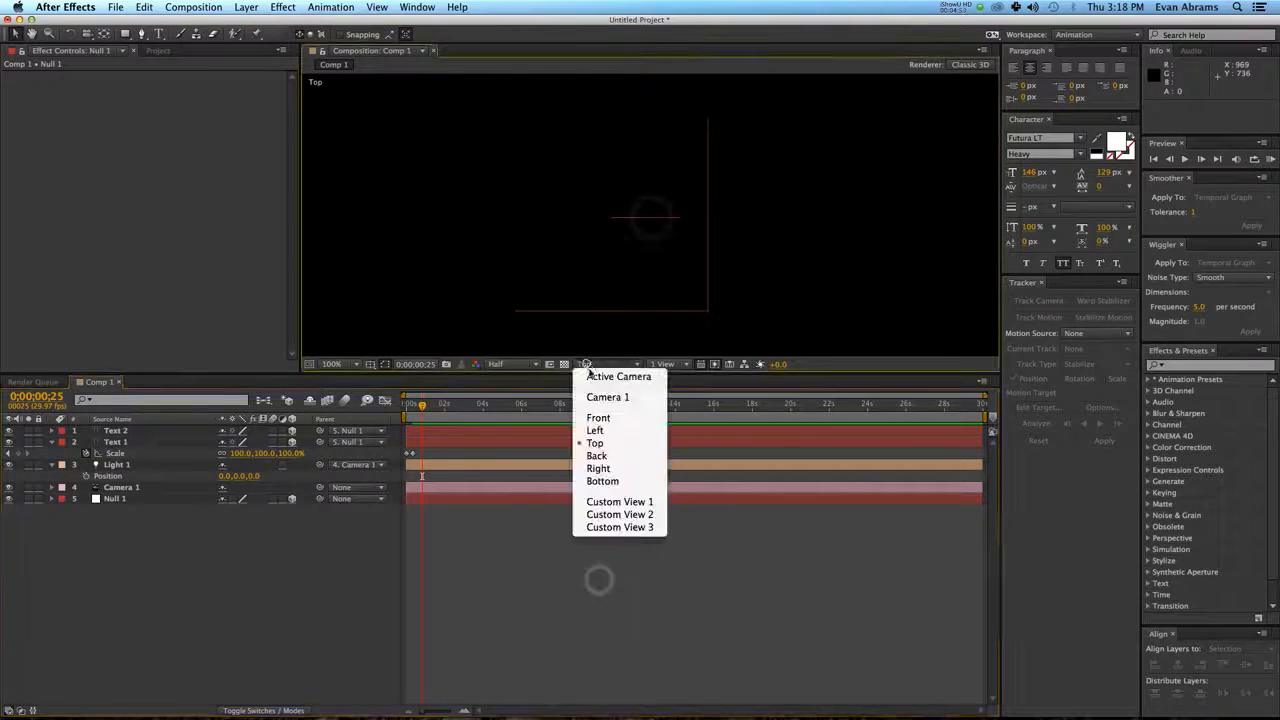
pyautogui.click(592, 370)
pyautogui.click(607, 521)
pyautogui.scroll(-1, 672, 230)
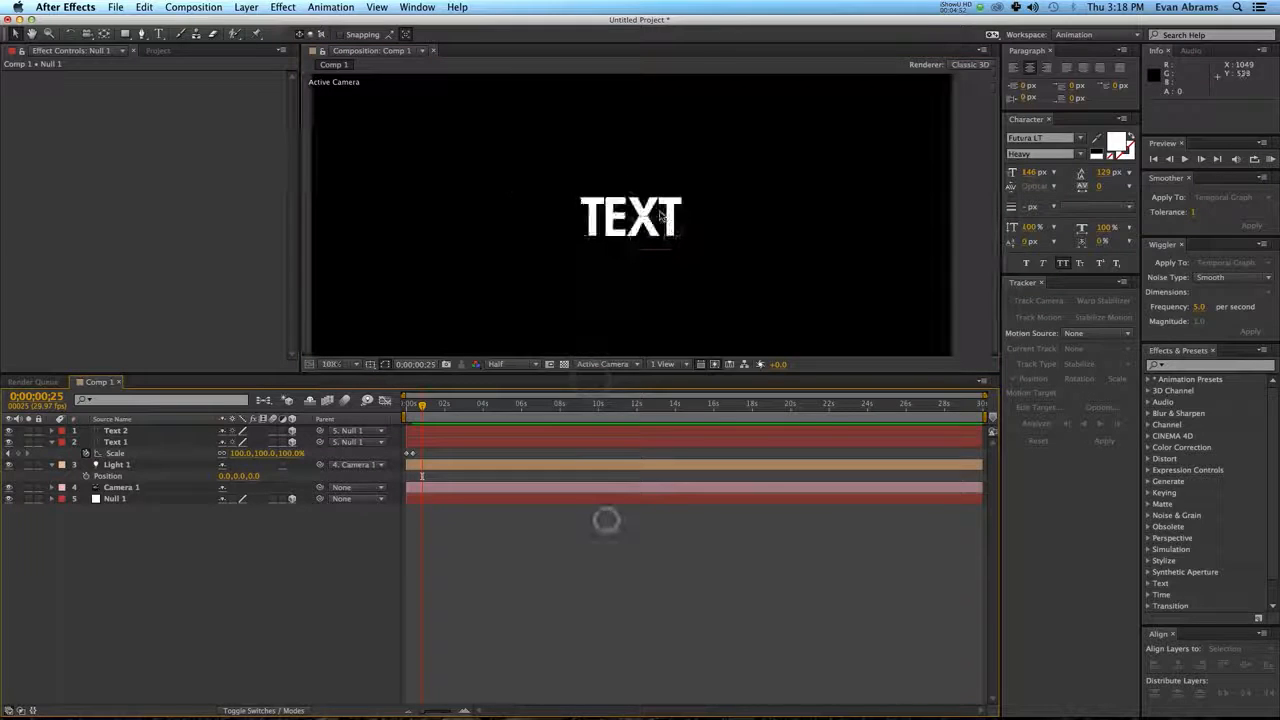
pyautogui.moveTo(418, 407); pyautogui.dragTo(408, 407)
pyautogui.press('space')
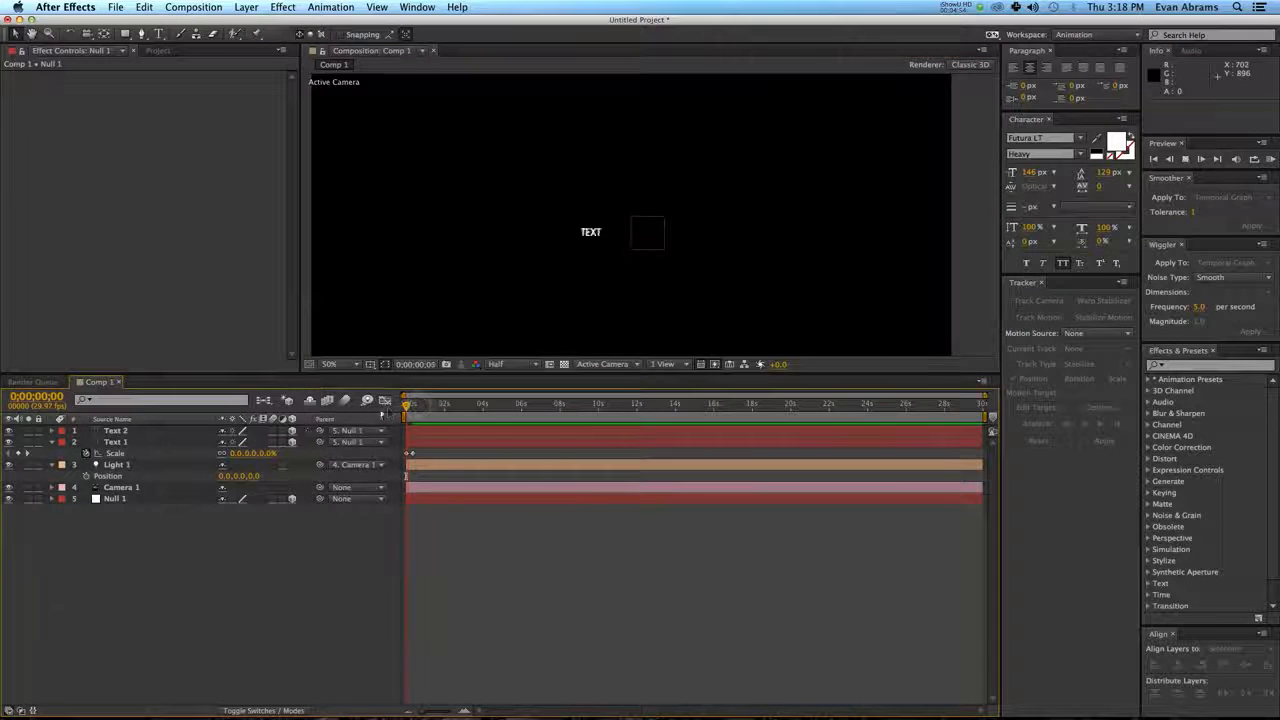
pyautogui.click(416, 408)
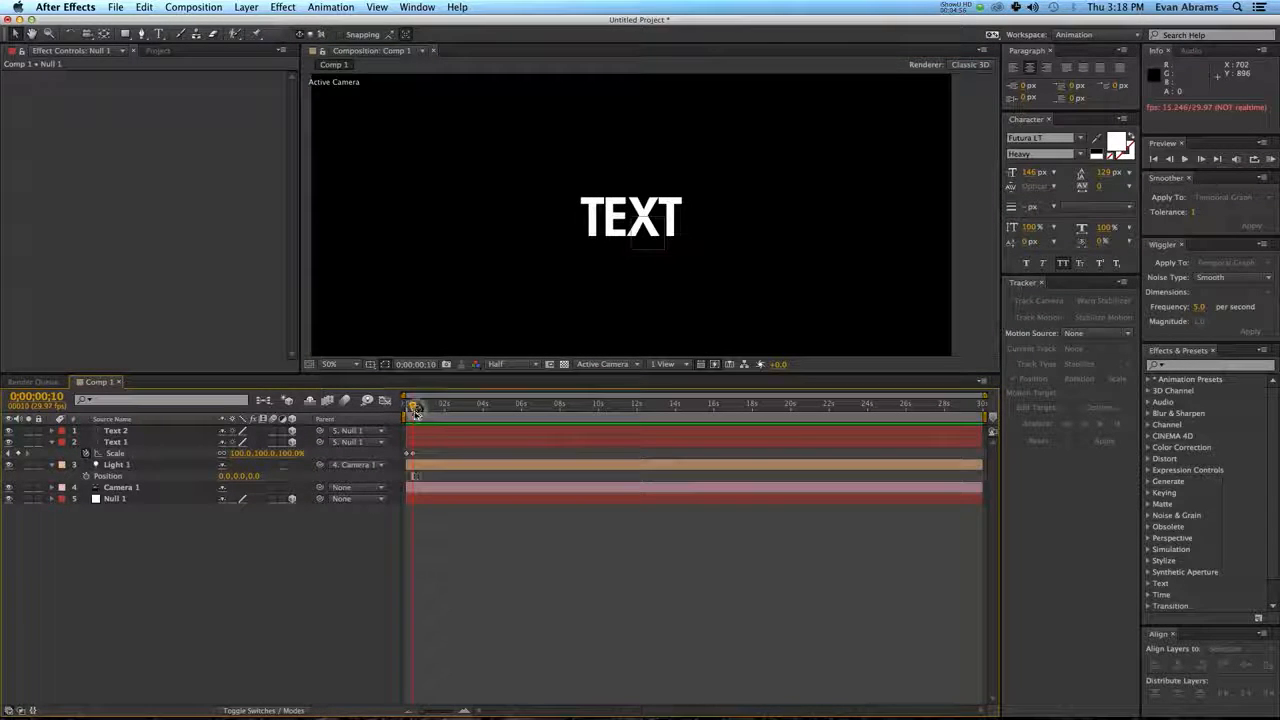
# Reveal the Scale keyframes of Text 1 and Text 2 and apply Easy Ease to all of them.
pyautogui.click(414, 455)
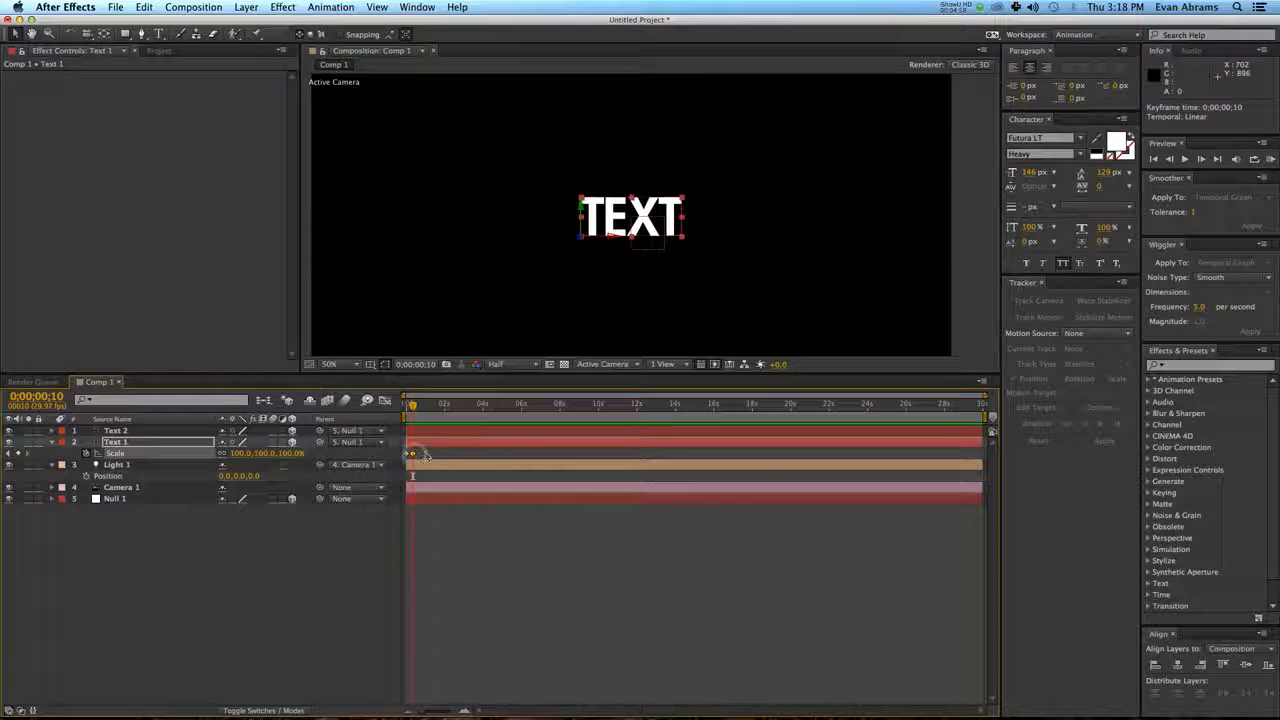
pyautogui.keyDown('shift'); pyautogui.click(424, 432); pyautogui.keyUp('shift')
pyautogui.press('y')
pyautogui.press('u')
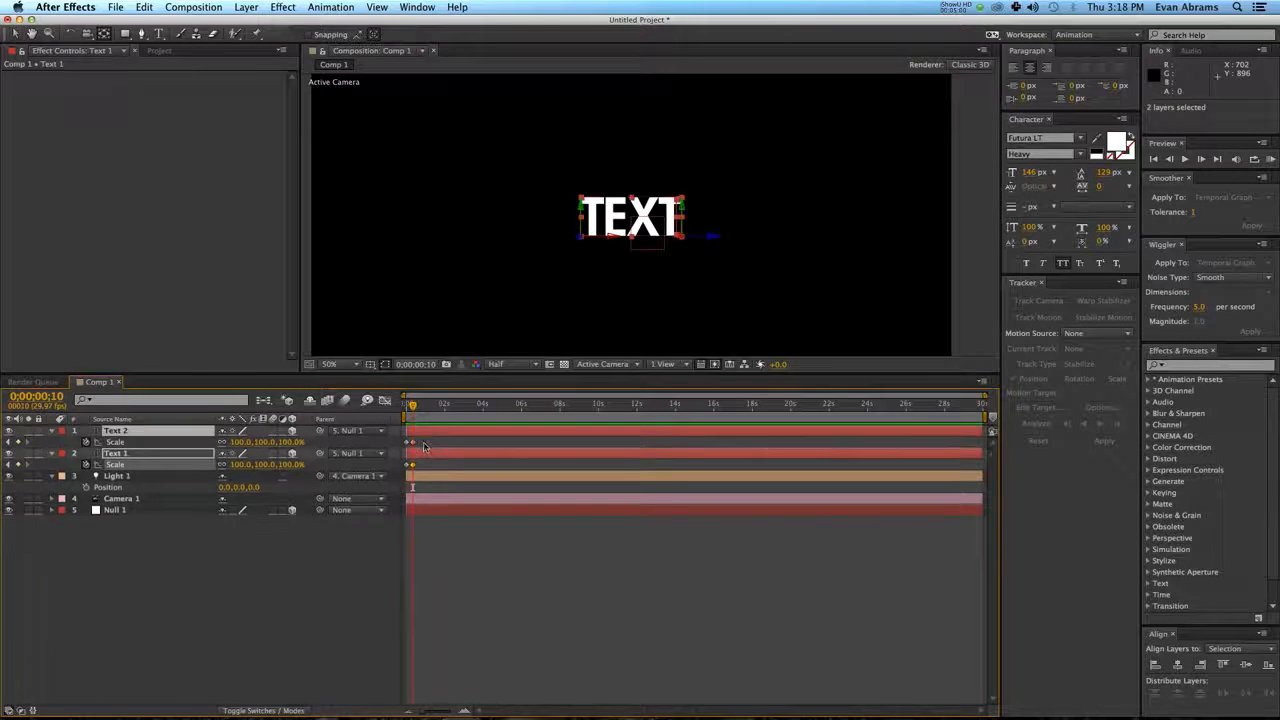
pyautogui.moveTo(428, 439); pyautogui.dragTo(375, 480)
pyautogui.press('F9')
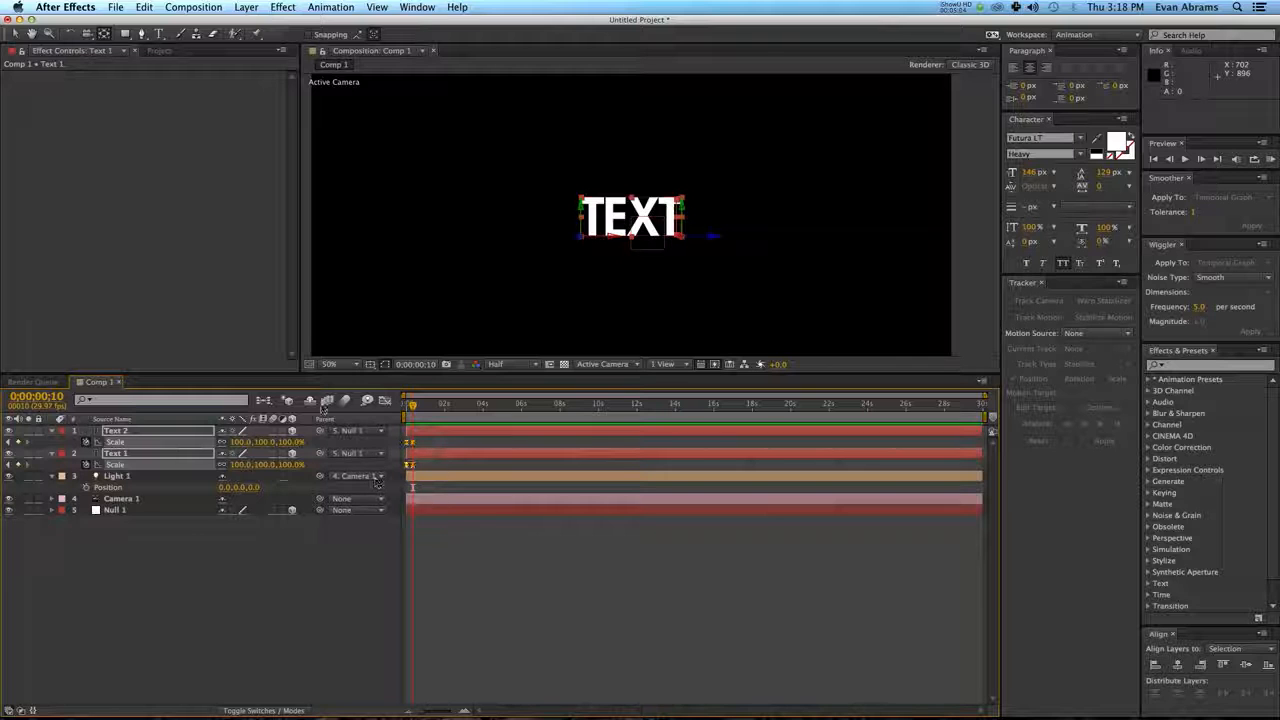
# In the graph editor, lengthen the incoming ease of the final Scale keyframes to about frame 5 so the speed peaks early, and preview the motion.
pyautogui.click(383, 400)
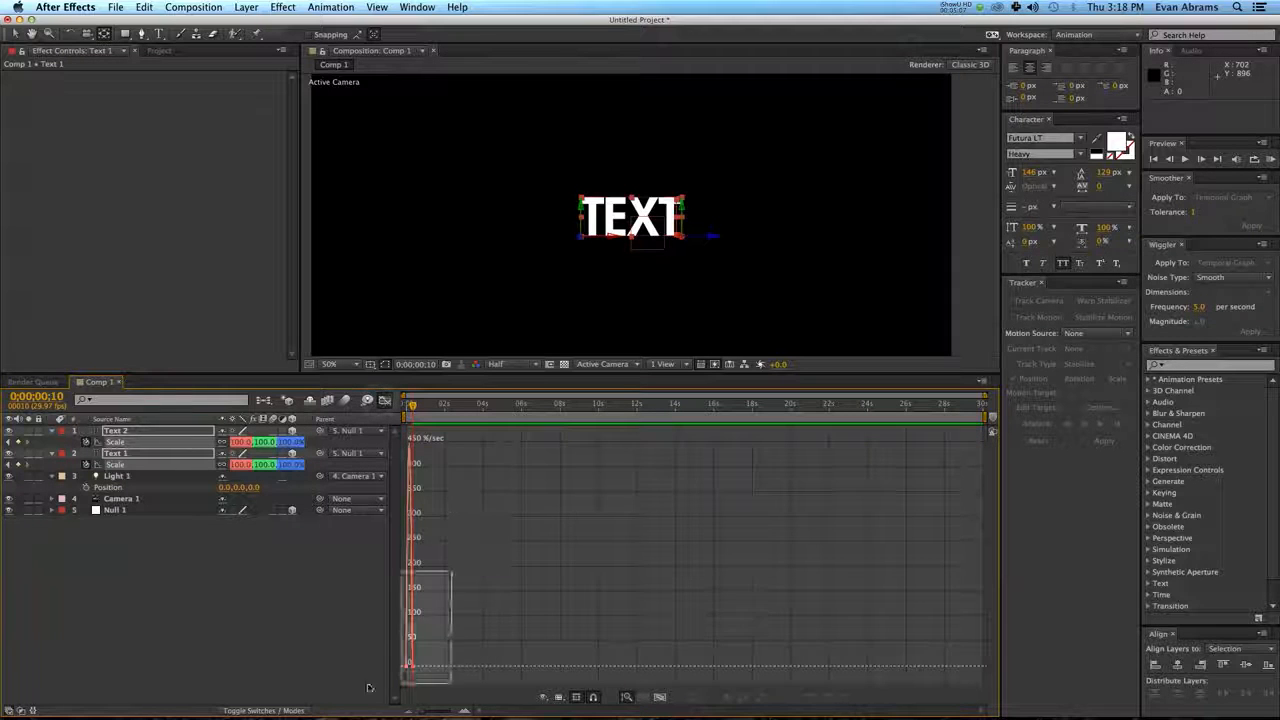
pyautogui.click(656, 700)
pyautogui.click(754, 671)
pyautogui.moveTo(828, 645); pyautogui.dragTo(572, 664)
pyautogui.click(424, 406)
pyautogui.press('space')
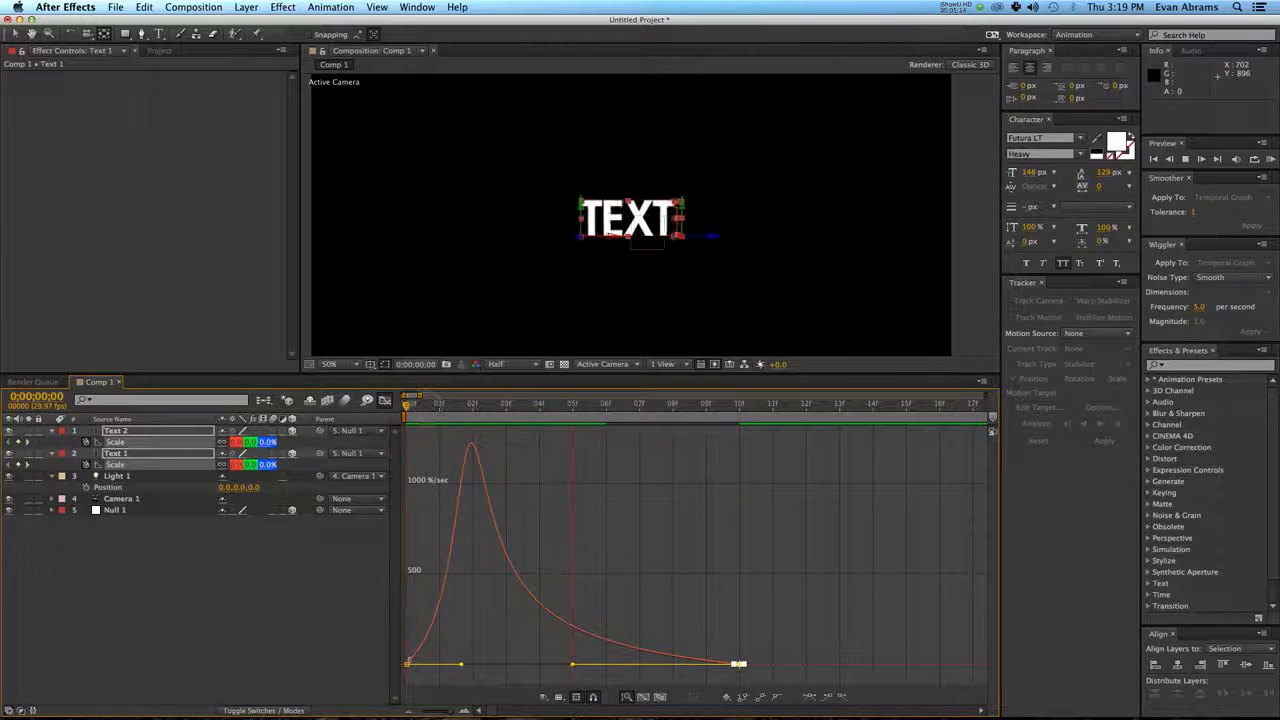
pyautogui.click(304, 585)
pyautogui.click(384, 401)
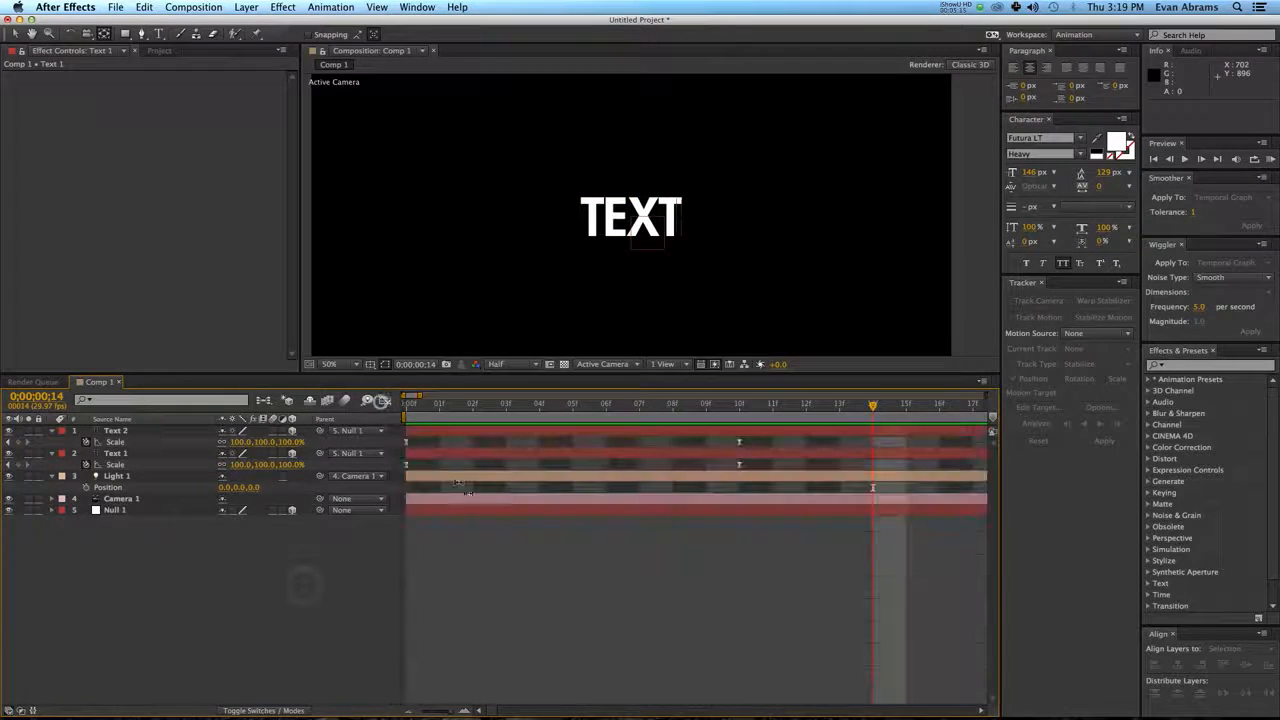
# Move the final Scale keyframes of both text layers to 0;00;00;20 and preview the slower scale-up.
pyautogui.press('-')
pyautogui.press('Home')
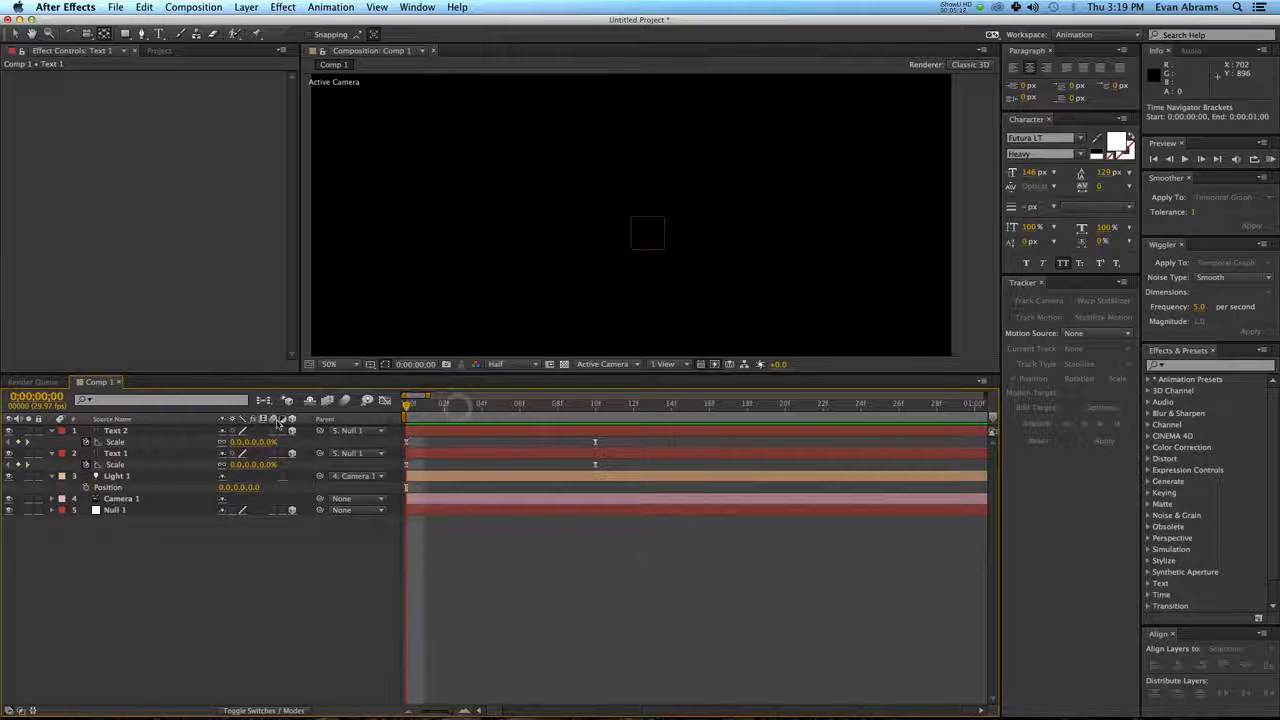
pyautogui.press('space')
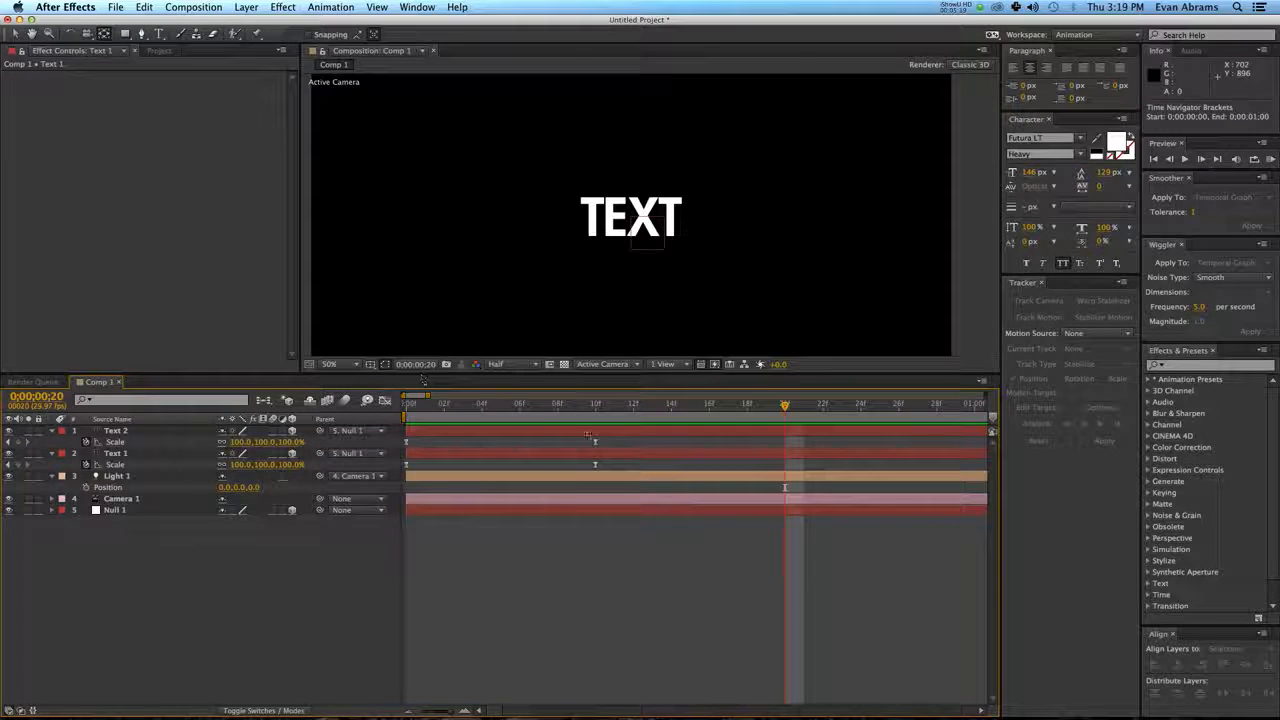
pyautogui.click(596, 442)
pyautogui.keyDown('shift'); pyautogui.click(596, 464); pyautogui.keyUp('shift')
pyautogui.moveTo(596, 464); pyautogui.dragTo(785, 486)
pyautogui.press('Home')
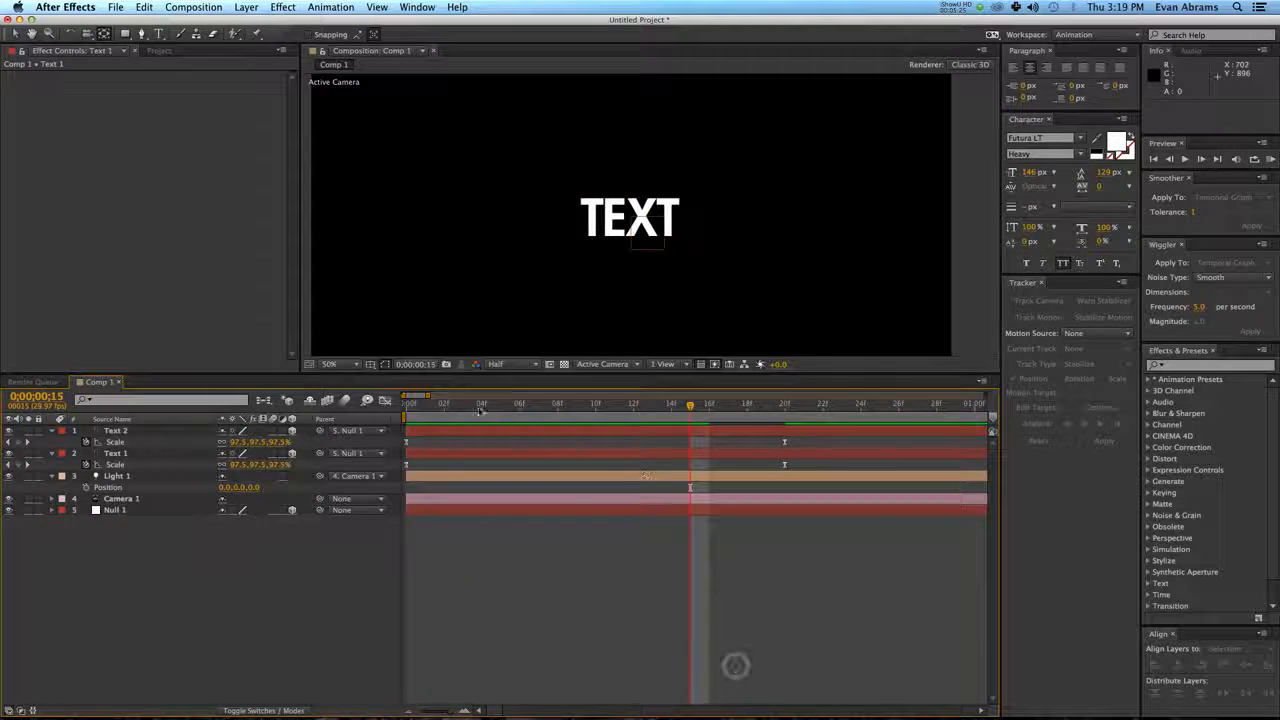
pyautogui.click(764, 403)
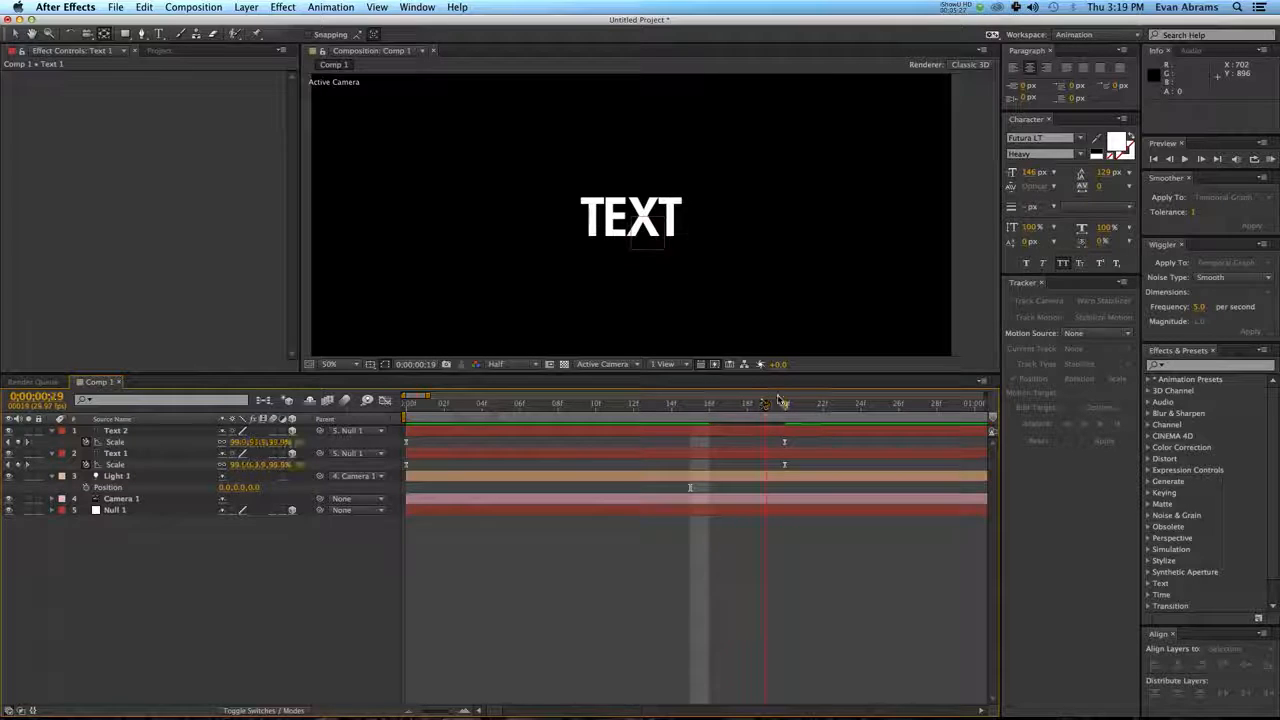
# Add Position and Orientation keyframes to Null 1 at 0;00;00;20.
pyautogui.click(783, 402)
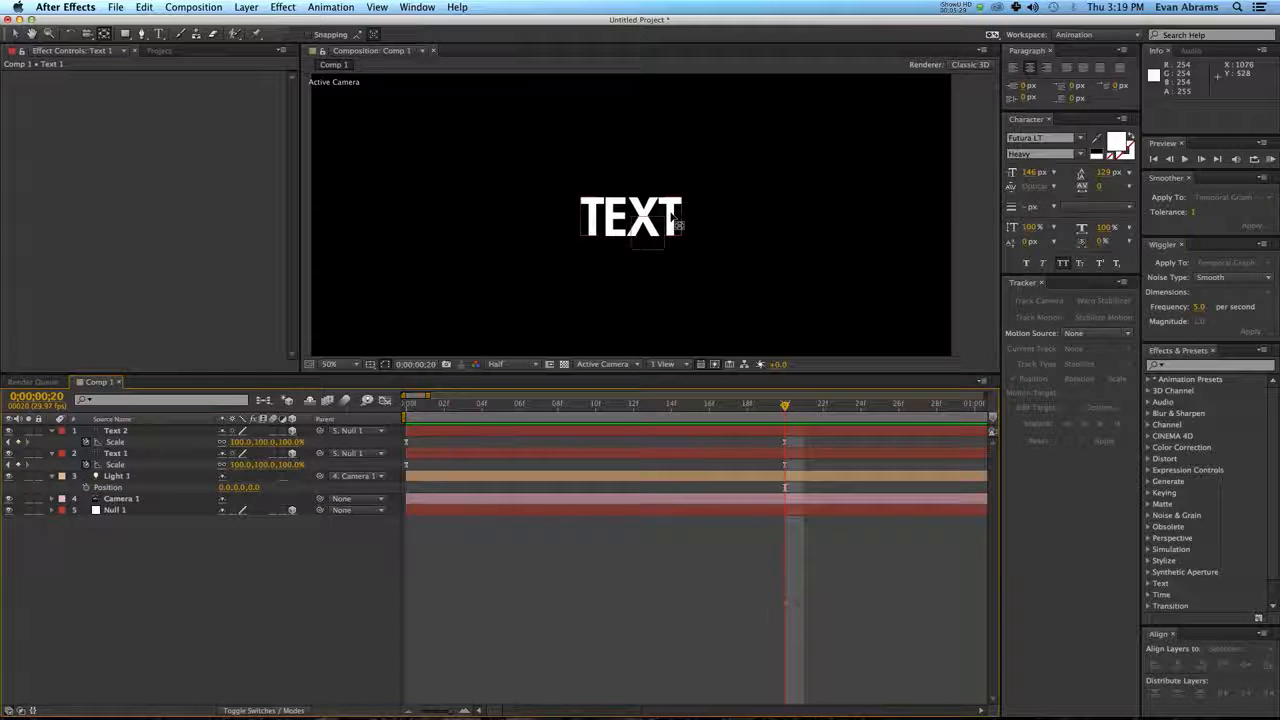
pyautogui.press('v')
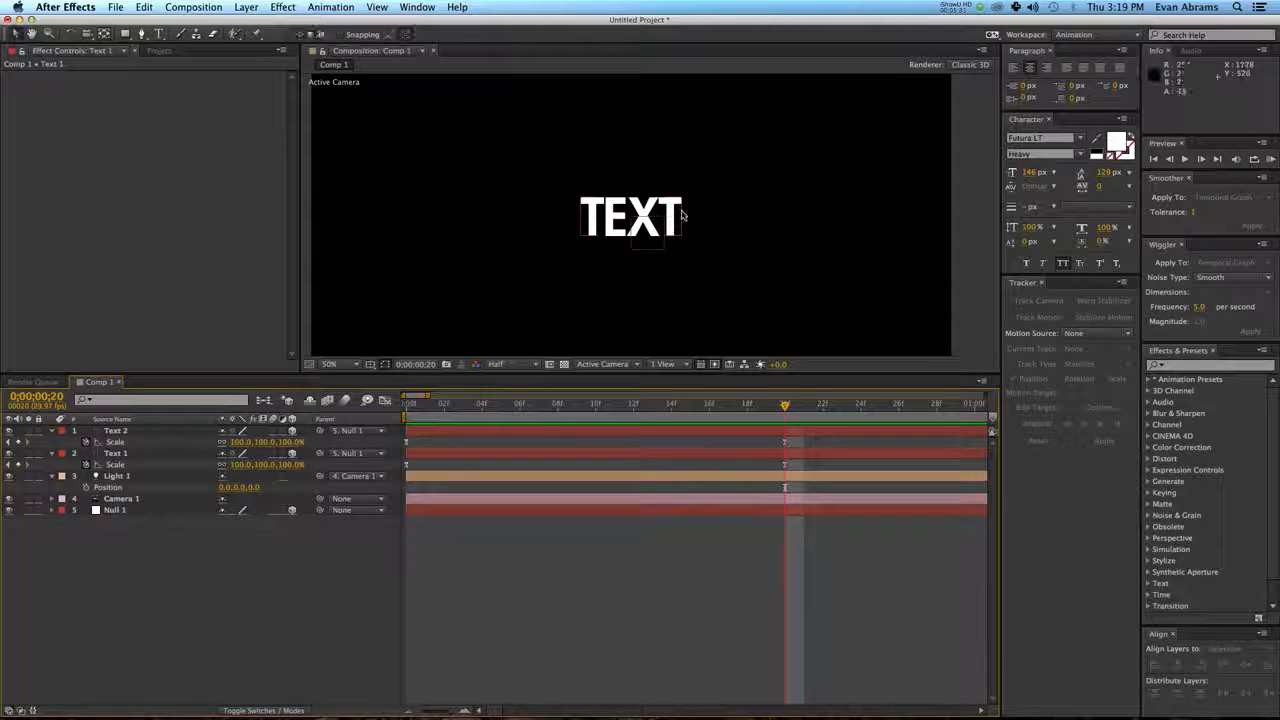
pyautogui.click(652, 253)
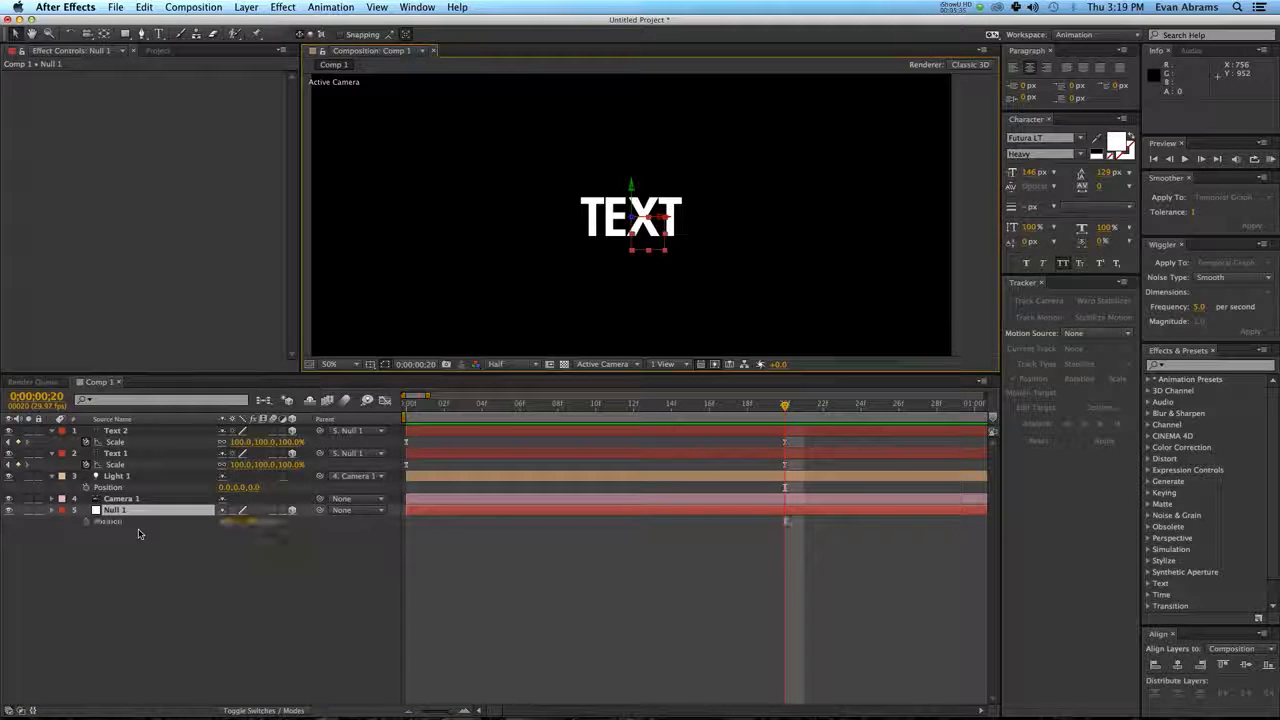
pyautogui.hotkey('shift', 'r')
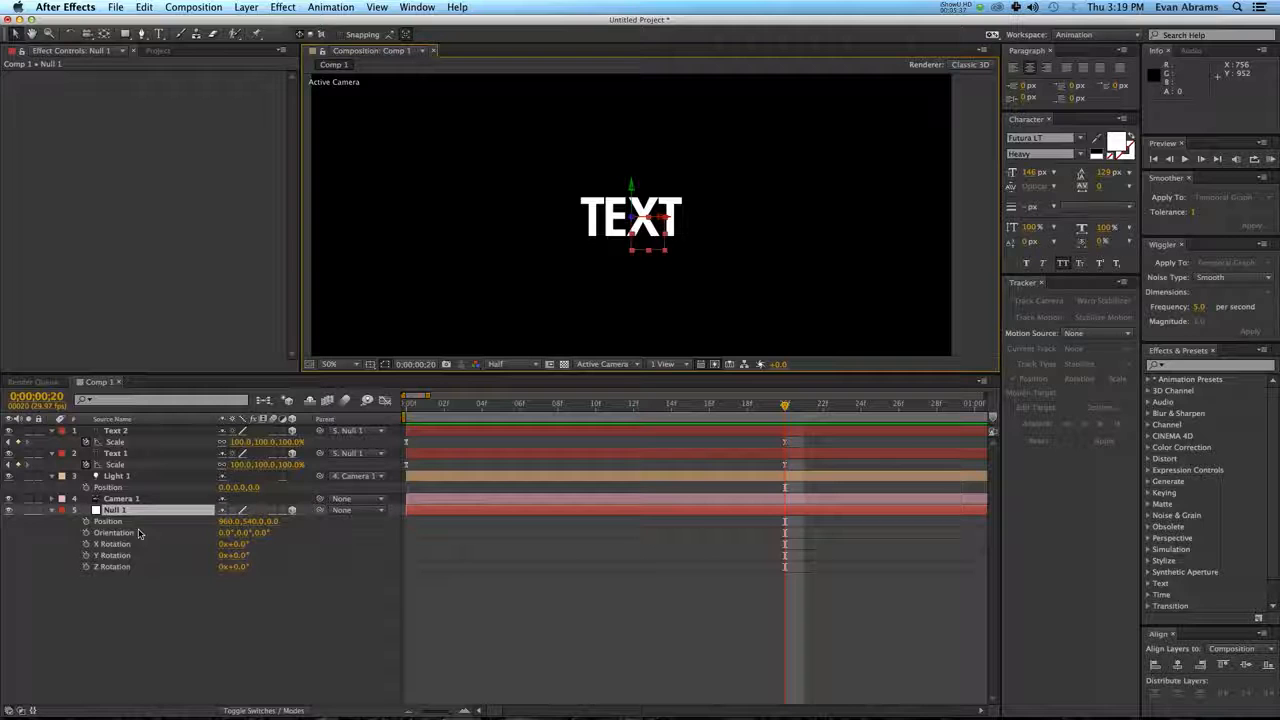
pyautogui.click(86, 521)
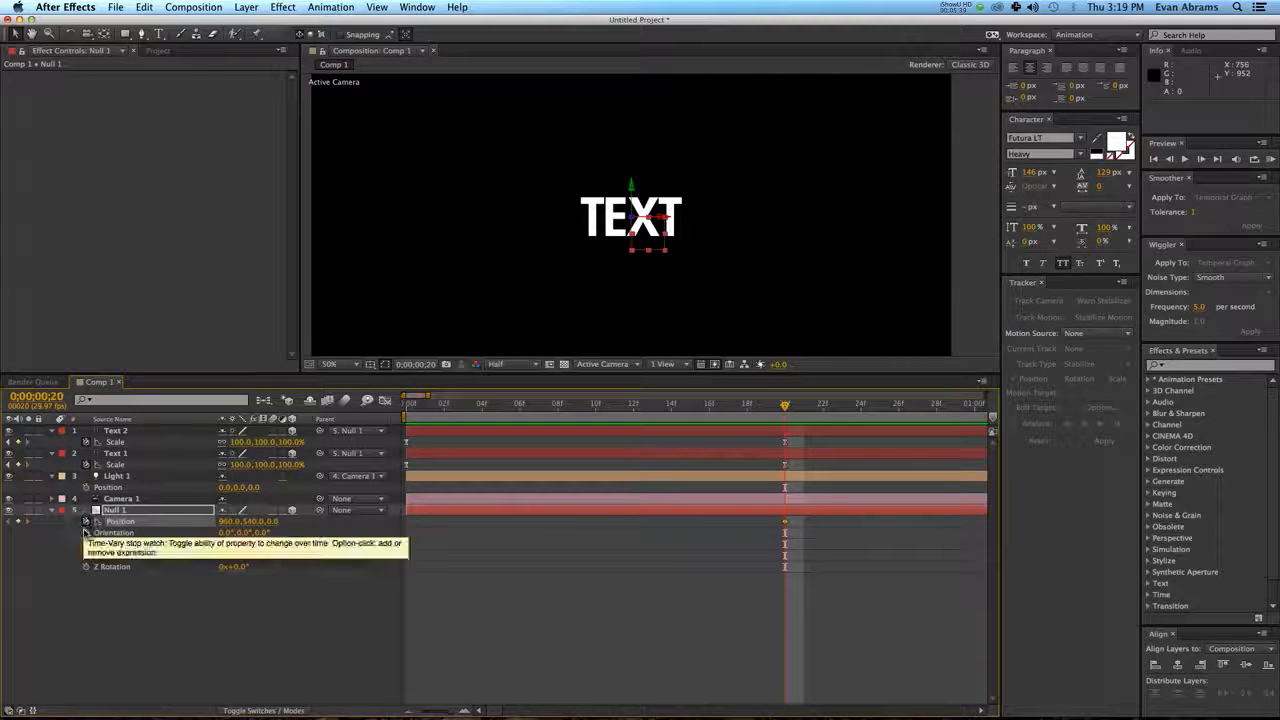
pyautogui.click(86, 532)
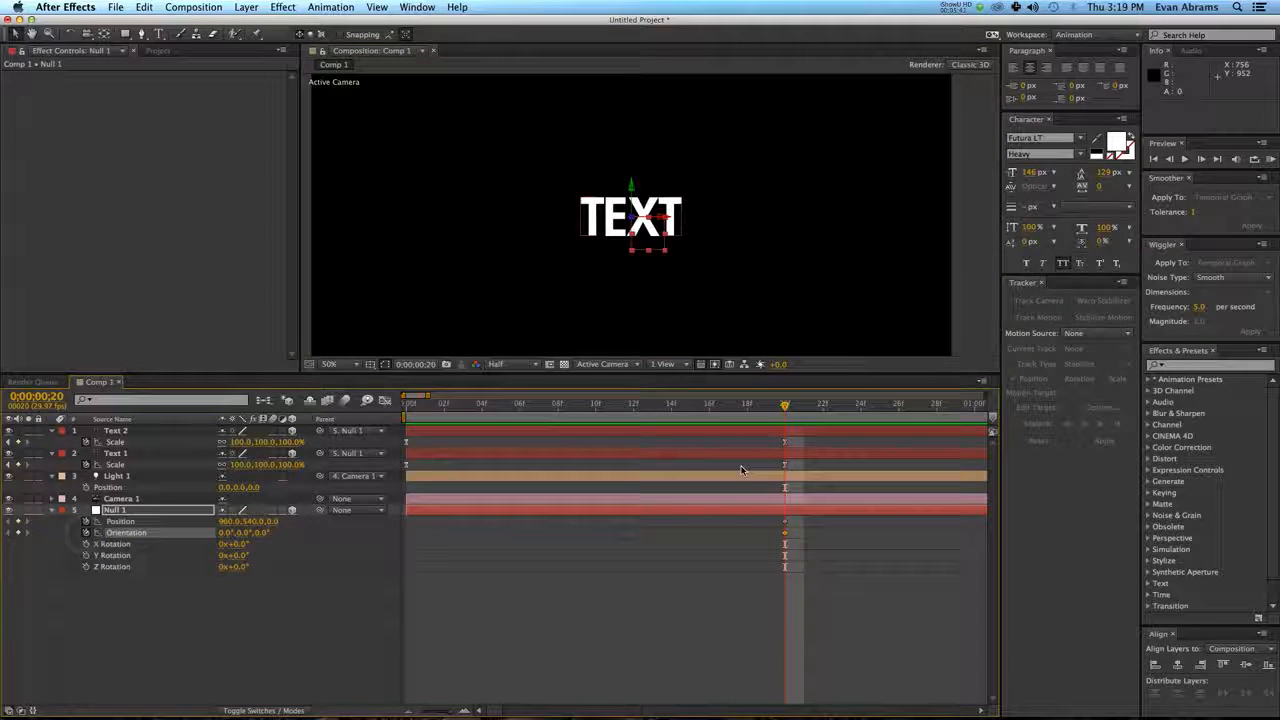
# Advance the time to 0;00;01;10 and shift the Text 2 layer so it starts at 0;00;00;20.
pyautogui.hotkey('shift', 'pagedown')
pyautogui.hotkey('shift', 'pagedown')
pyautogui.press('-')
pyautogui.press('-')
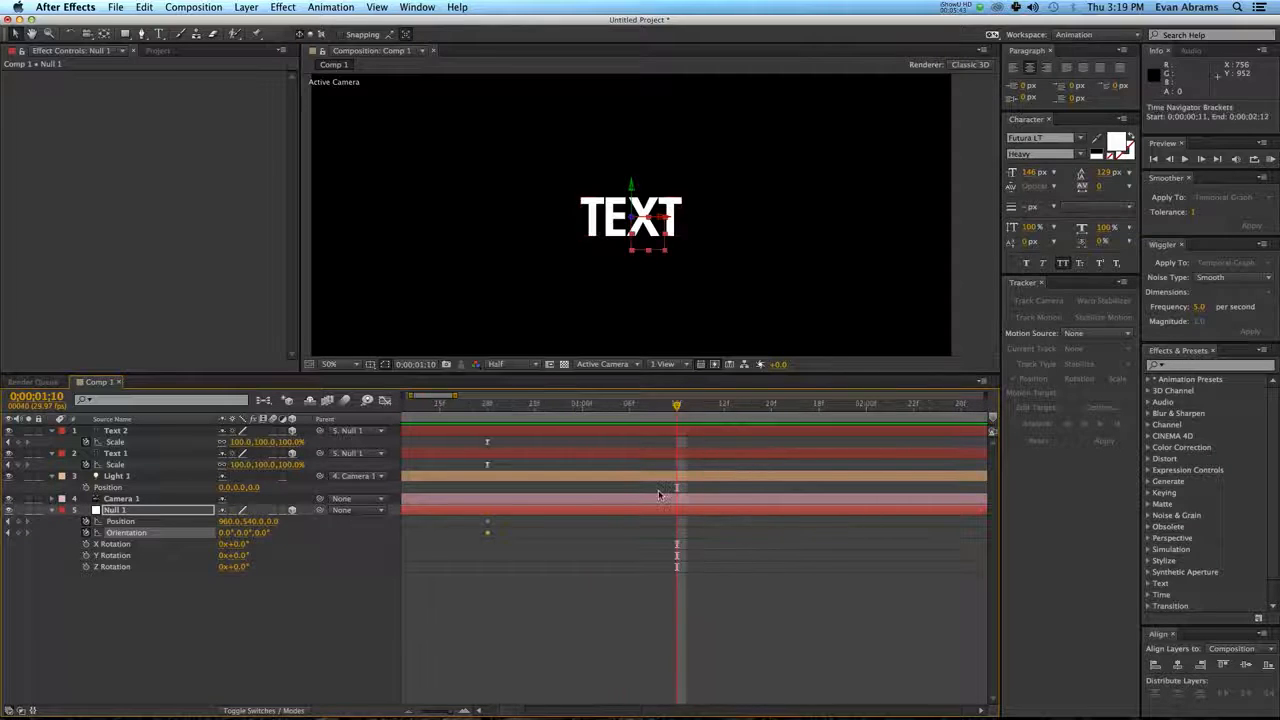
pyautogui.click(538, 447)
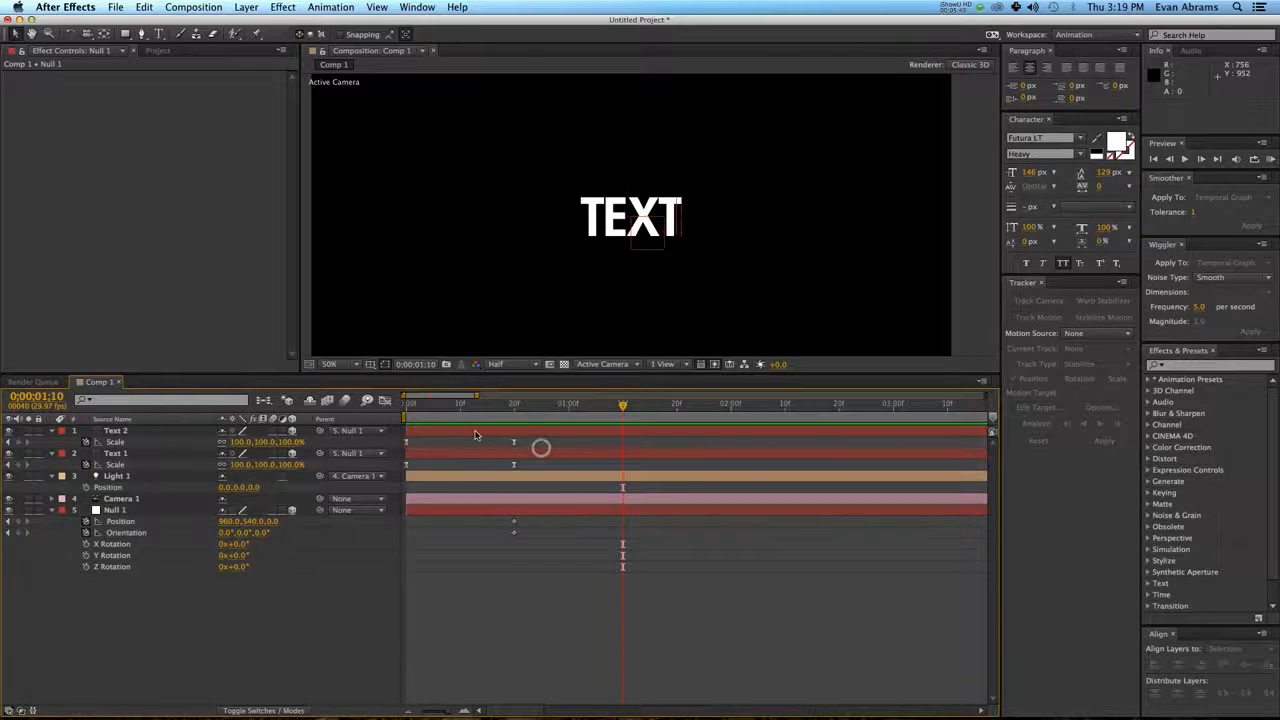
pyautogui.moveTo(475, 431); pyautogui.dragTo(580, 440)
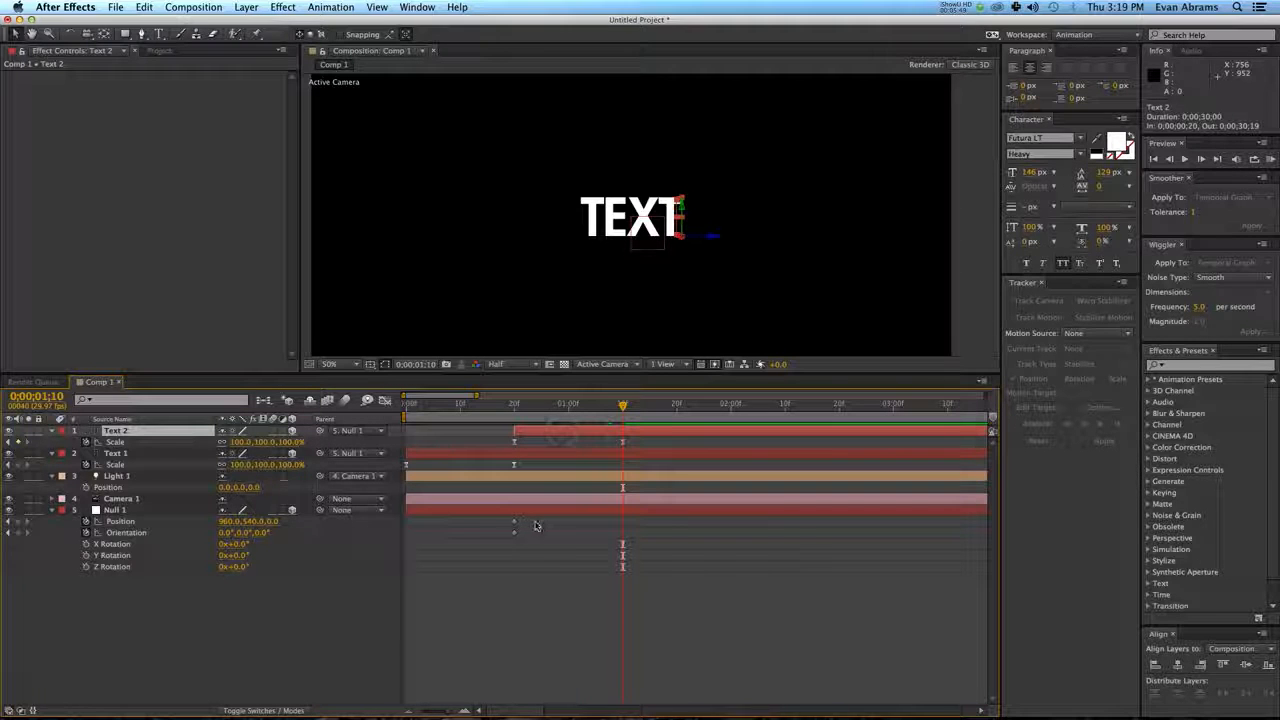
# Keyframe a rotated orientation for Null 1 at 0;00;01;10, turning the corner between the two texts toward the camera.
pyautogui.moveTo(245, 534); pyautogui.dragTo(239, 536)
pyautogui.press('super+z')
pyautogui.click(522, 432)
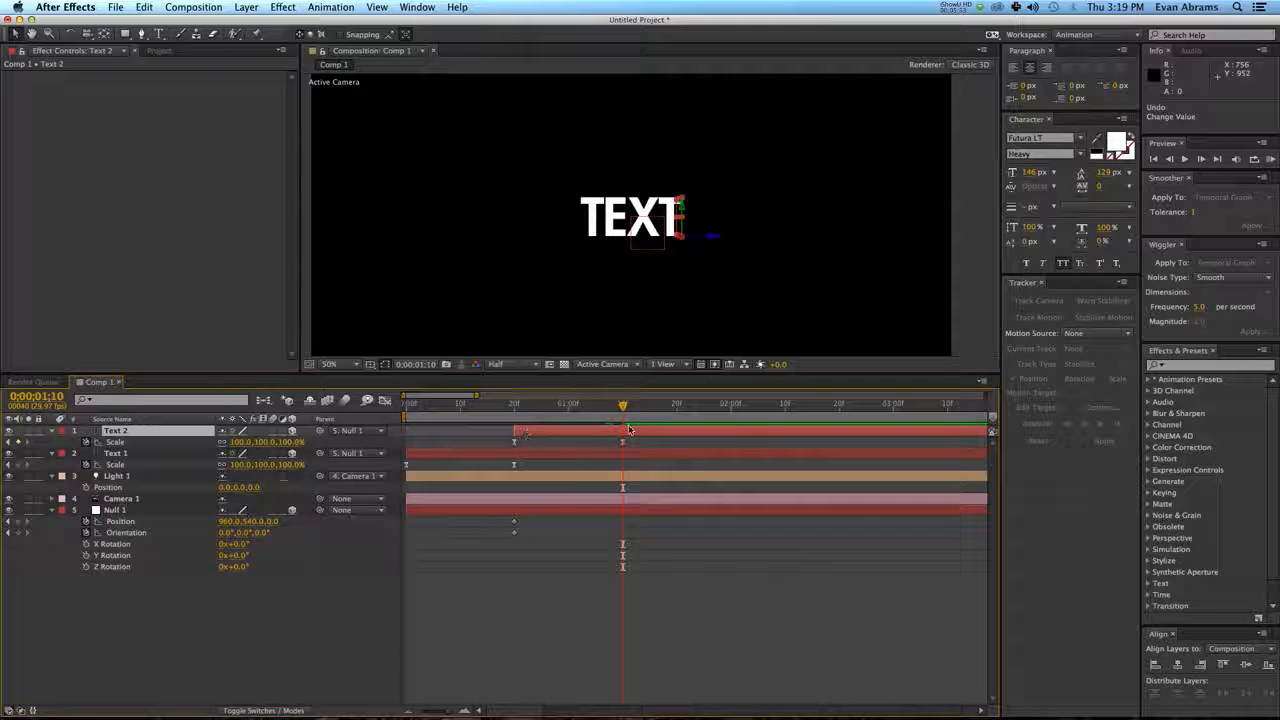
pyautogui.moveTo(630, 430); pyautogui.dragTo(652, 330)
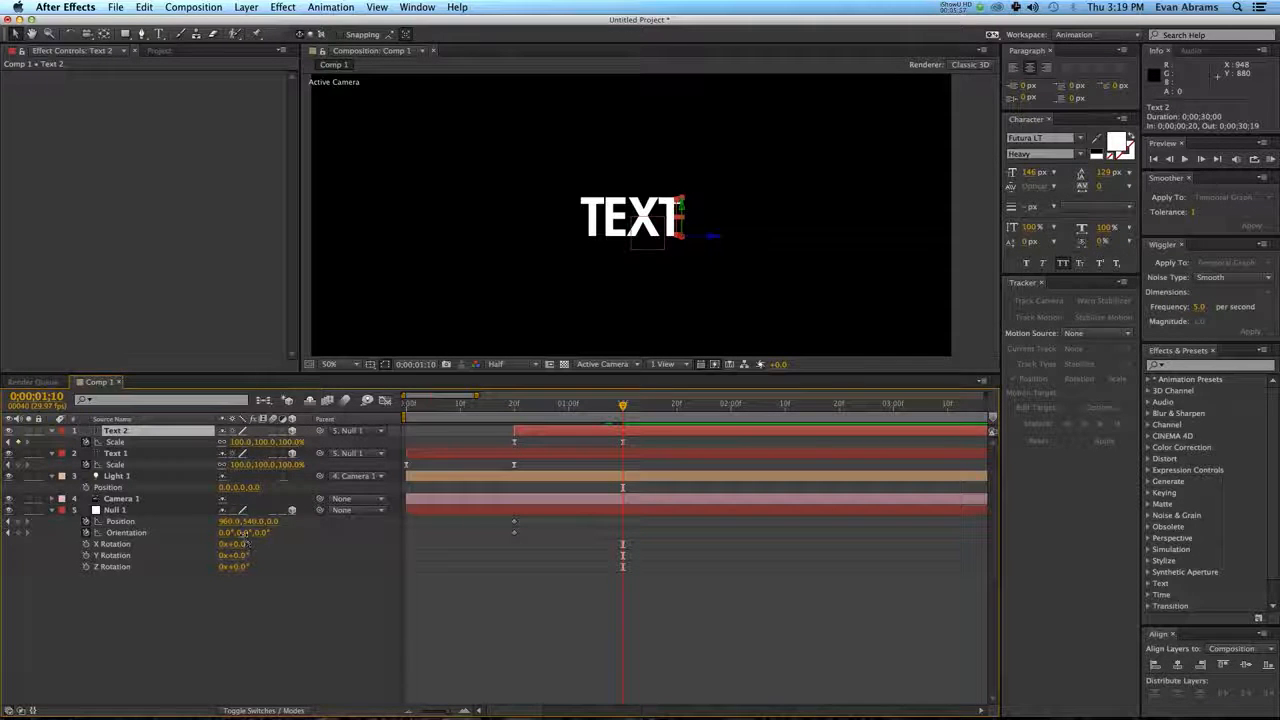
pyautogui.moveTo(242, 535)
pyautogui.mouseDown()
pyautogui.moveTo(288, 529)
pyautogui.moveTo(260, 541)
pyautogui.moveTo(222, 533)
pyautogui.mouseUp()
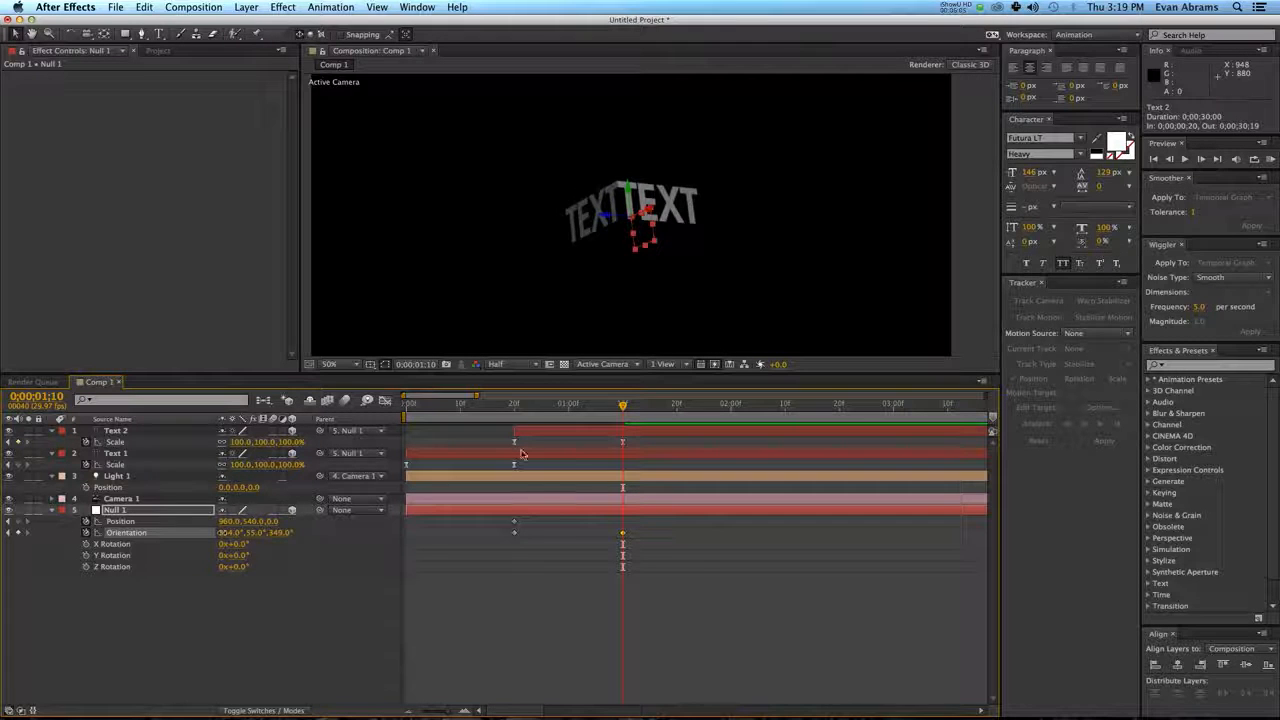
# Set Null 1's Z position to -1550 at 0;00;01;10 and to -1340 at 0;00;00;20.
pyautogui.moveTo(524, 411); pyautogui.dragTo(622, 411)
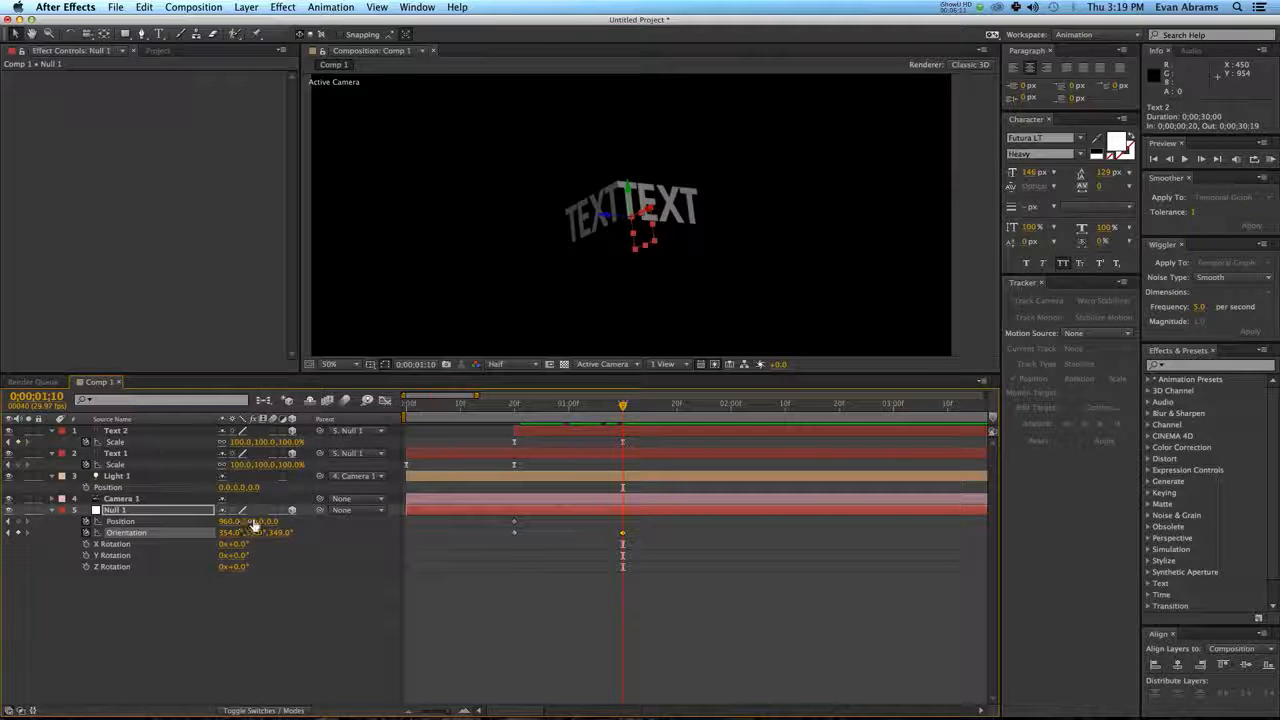
pyautogui.moveTo(272, 521); pyautogui.dragTo(173, 514)
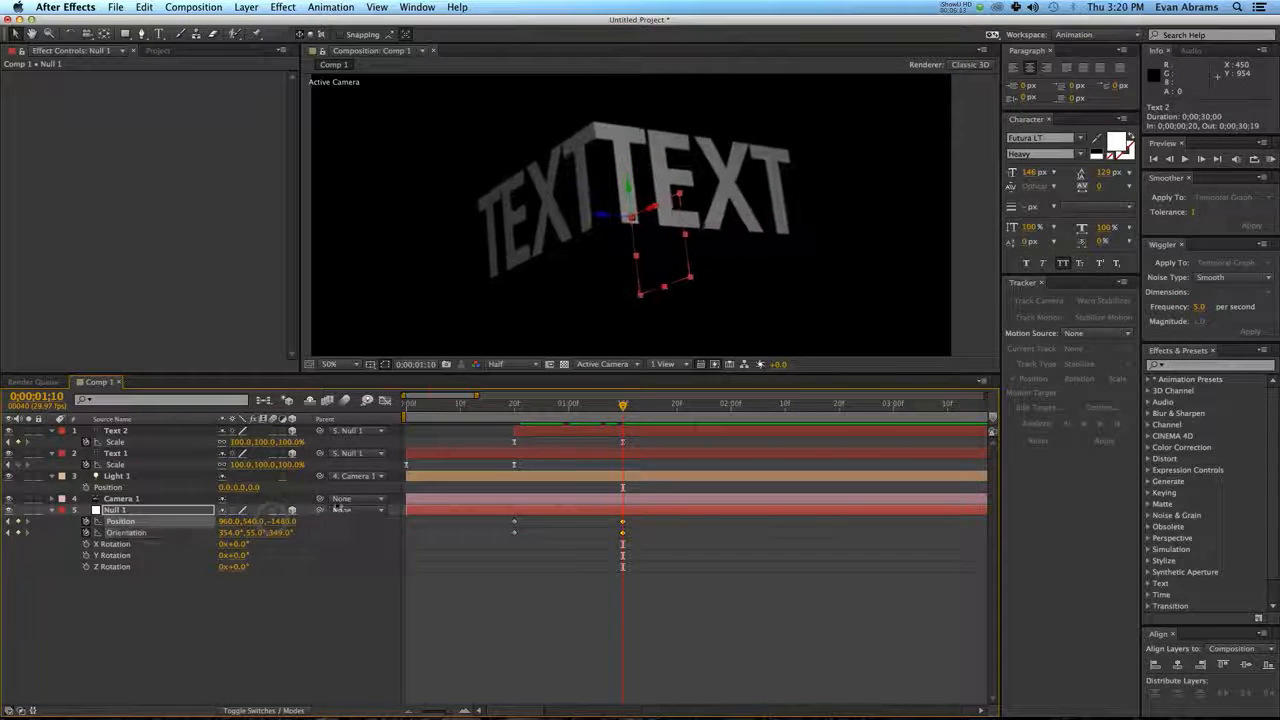
pyautogui.scroll(-2, 598, 290)
pyautogui.moveTo(553, 405); pyautogui.dragTo(504, 422)
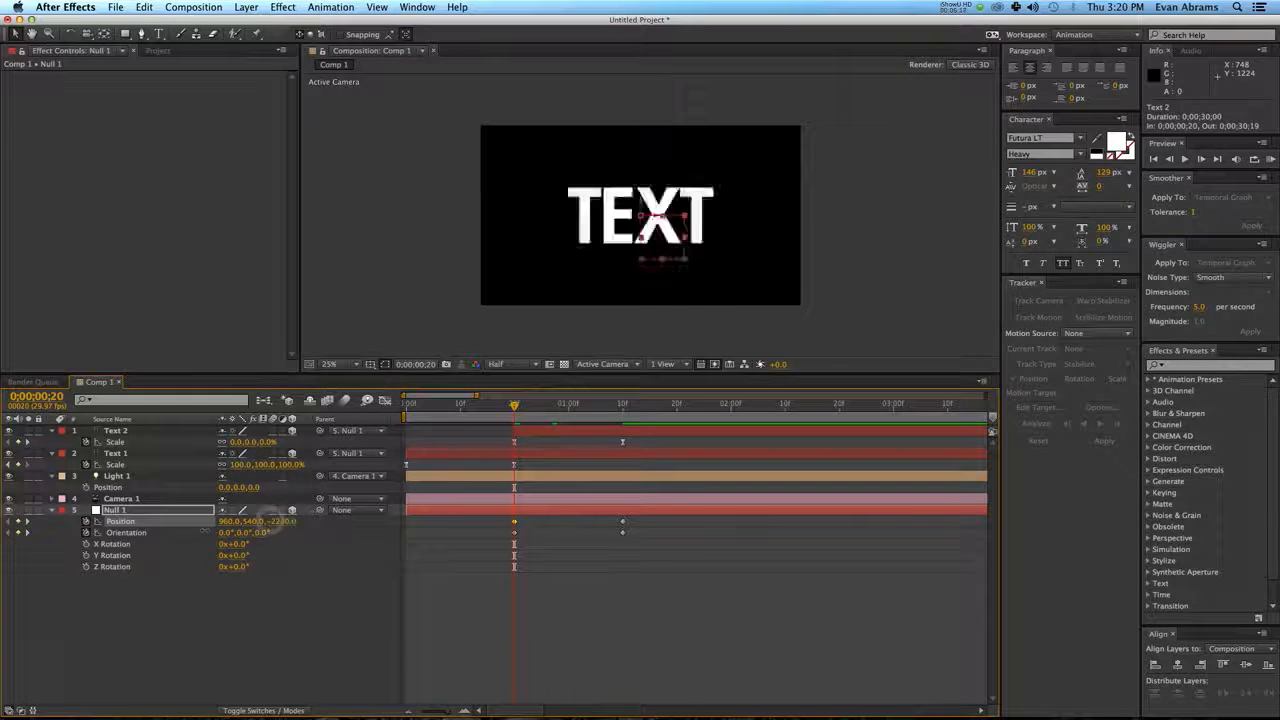
pyautogui.moveTo(272, 522); pyautogui.dragTo(256, 521)
pyautogui.click(620, 608)
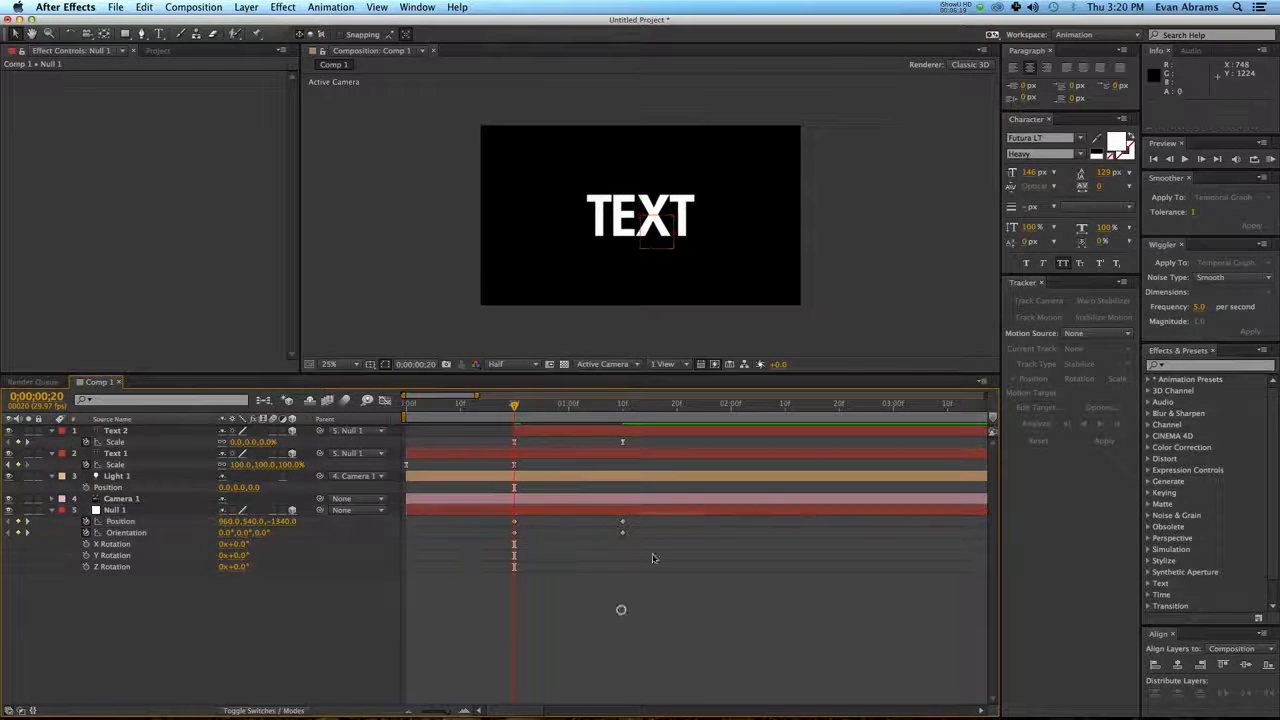
# Preview the swing and set Null 1's Z position at 0;00;00;20 to -936.
pyautogui.press('space')
pyautogui.press('space')
pyautogui.moveTo(530, 409); pyautogui.dragTo(506, 421)
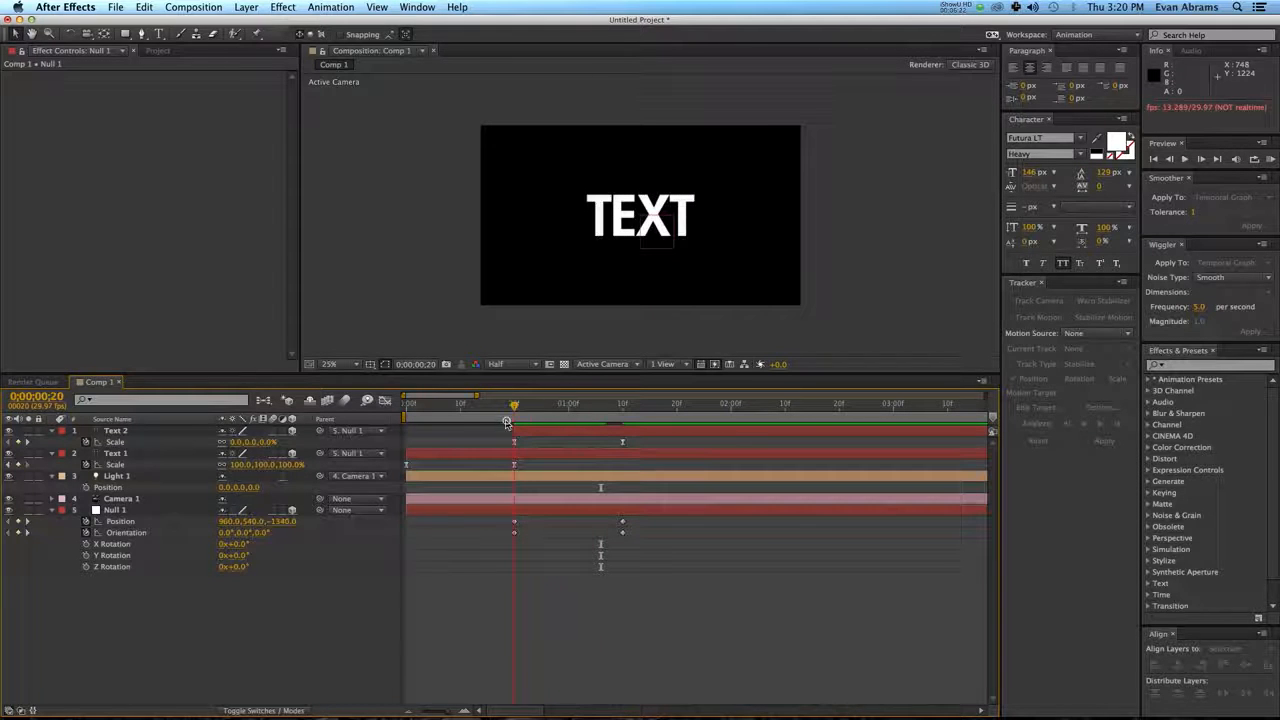
pyautogui.click(287, 522)
pyautogui.moveTo(287, 524); pyautogui.dragTo(290, 523)
# Apply Easy Ease to all of Null 1's Position and Orientation keyframes and preview the move.
pyautogui.moveTo(653, 548); pyautogui.dragTo(491, 524)
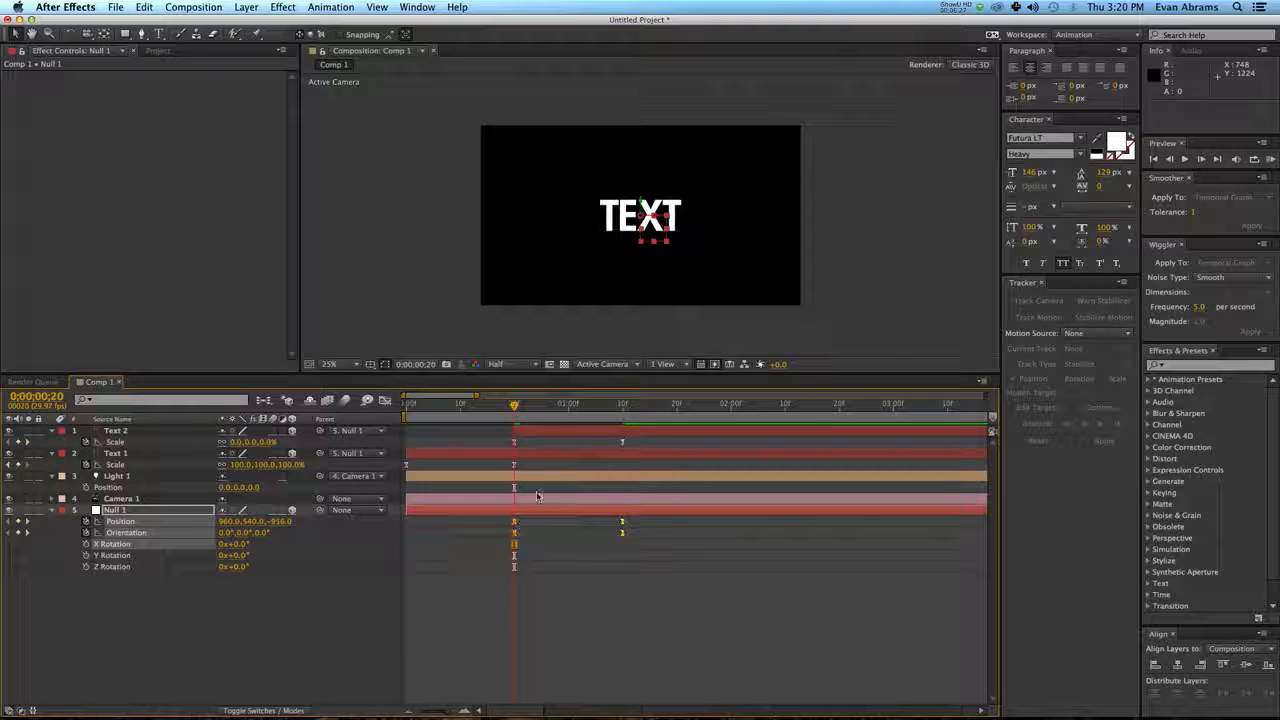
pyautogui.click(622, 611)
pyautogui.press('space')
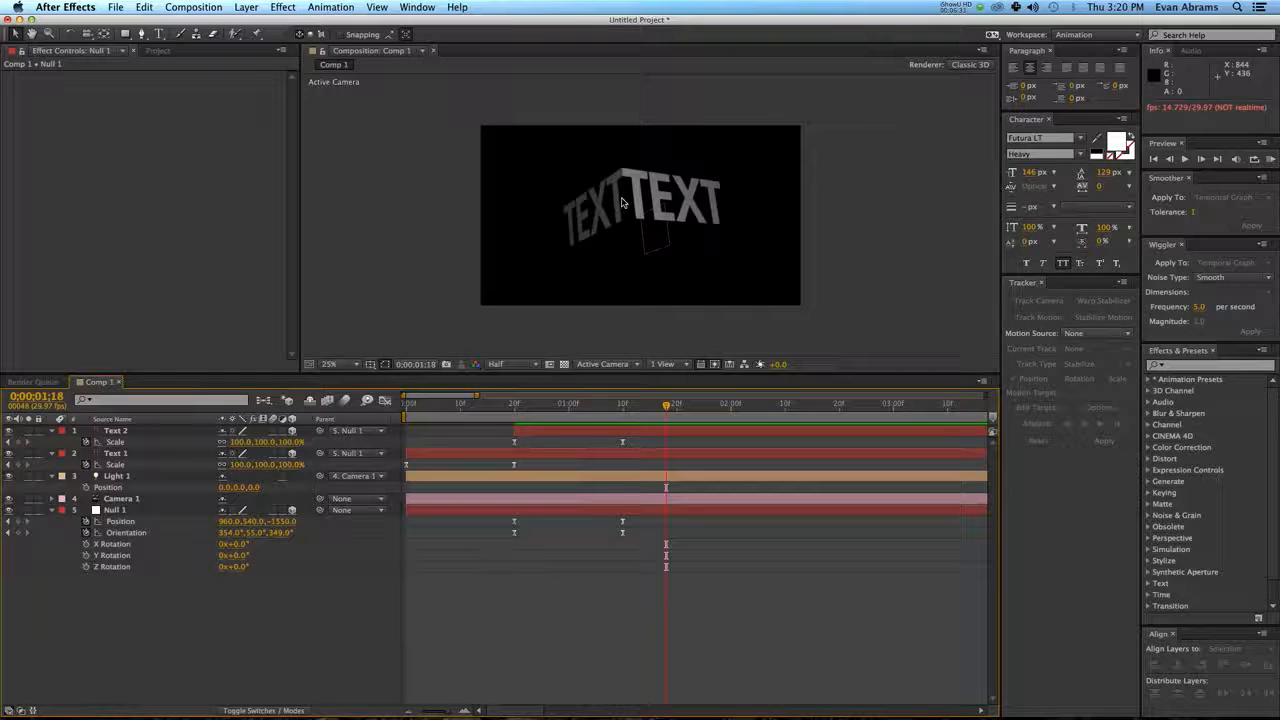
# Return to 0;00;01;10, collapse the properties of both text layers and duplicate the Text 2 layer.
pyautogui.moveTo(629, 413)
pyautogui.mouseDown()
pyautogui.moveTo(514, 414)
pyautogui.moveTo(623, 412)
pyautogui.mouseUp()
pyautogui.click(632, 430)
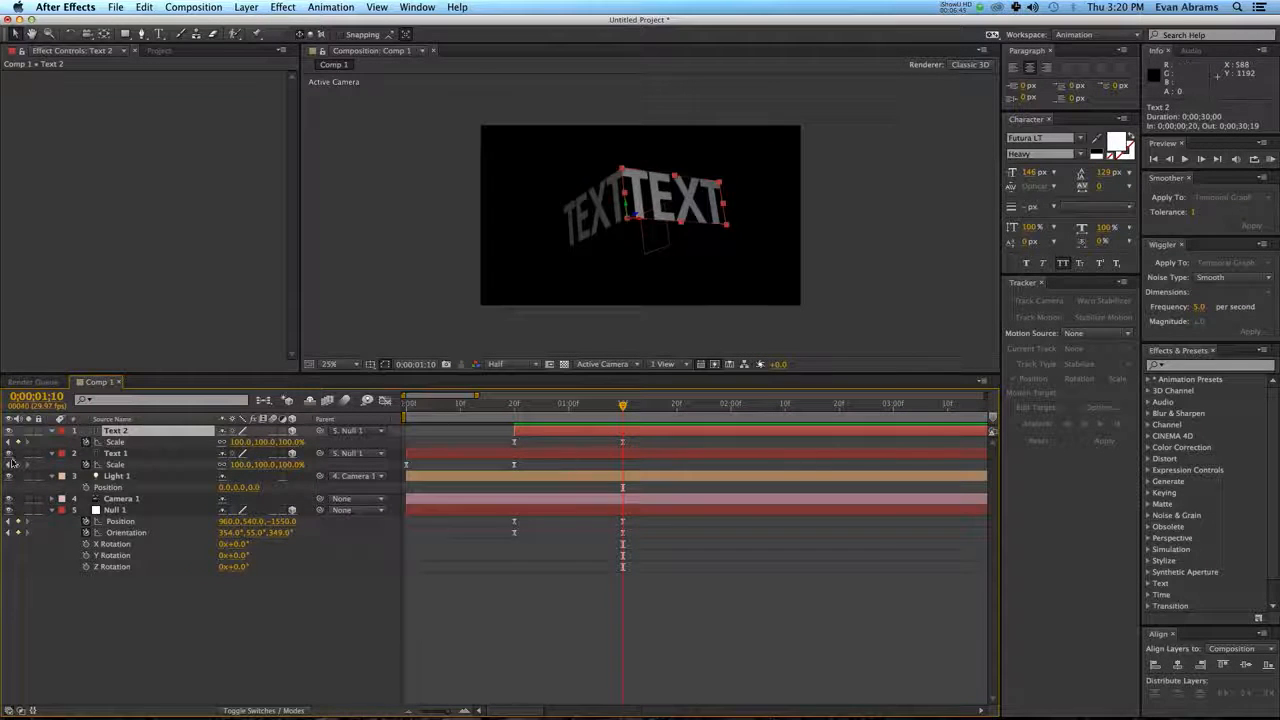
pyautogui.click(52, 431)
pyautogui.click(52, 442)
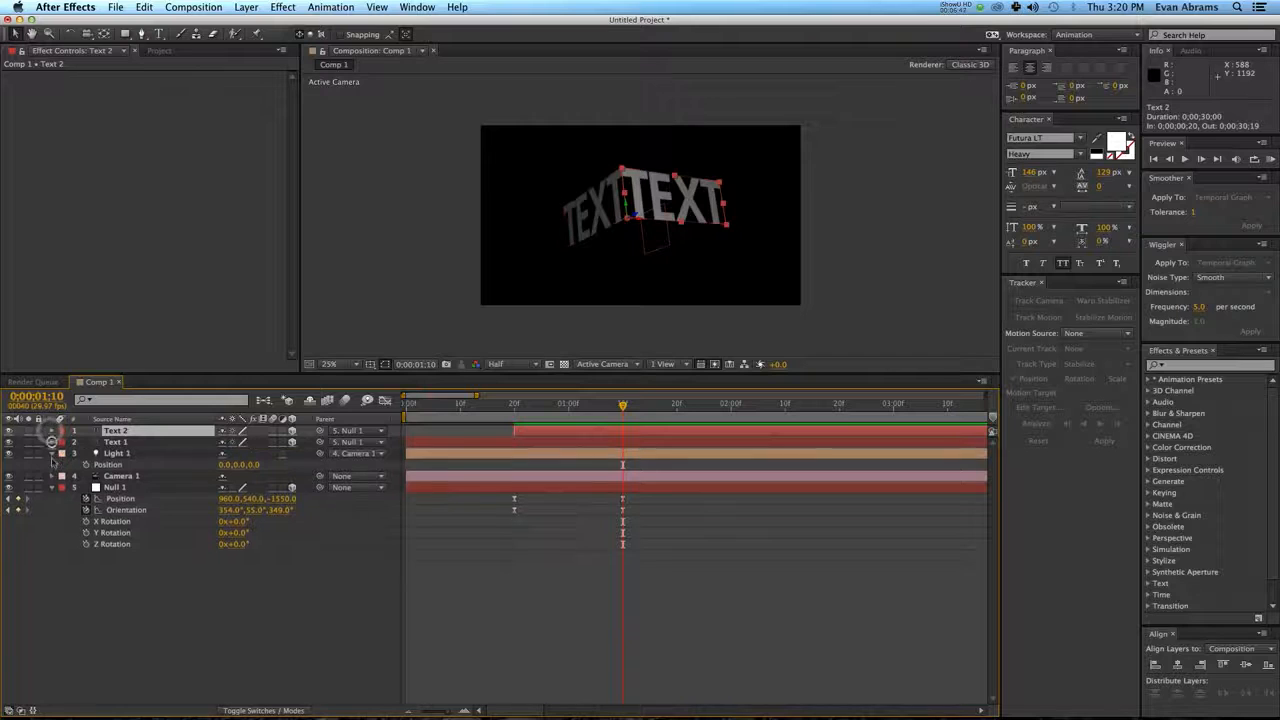
pyautogui.click(644, 433)
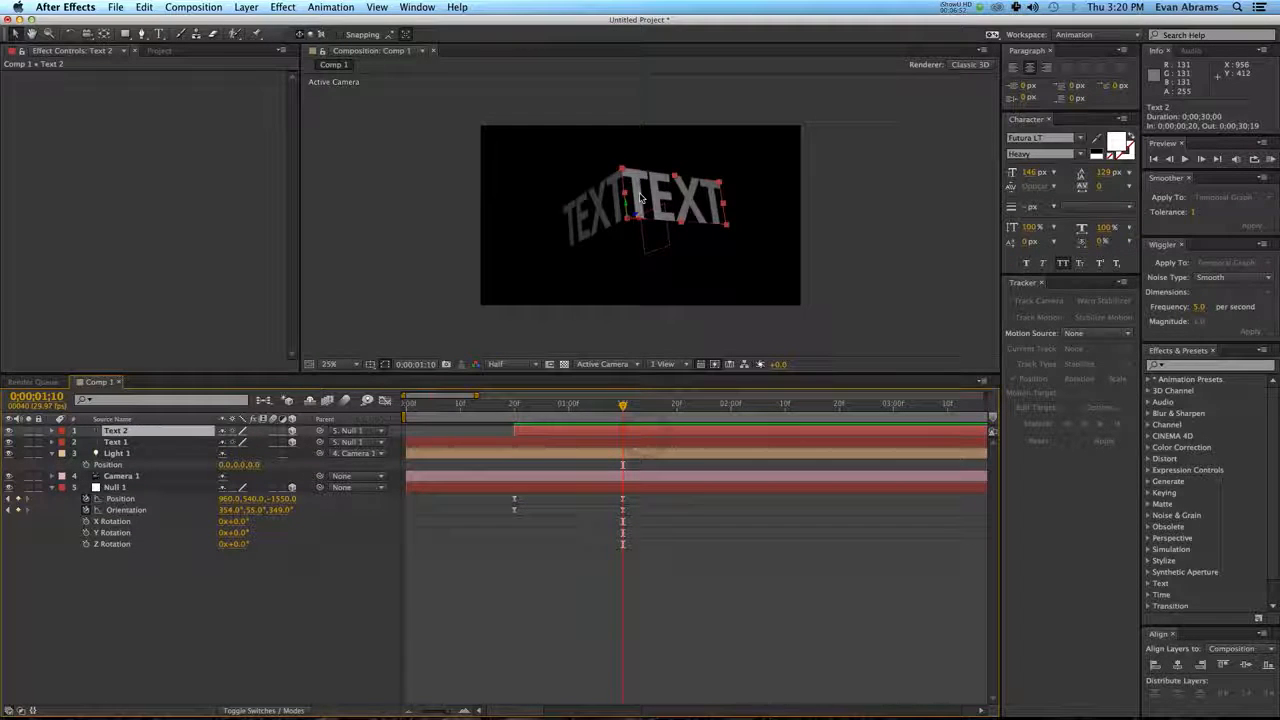
pyautogui.press('super+d')
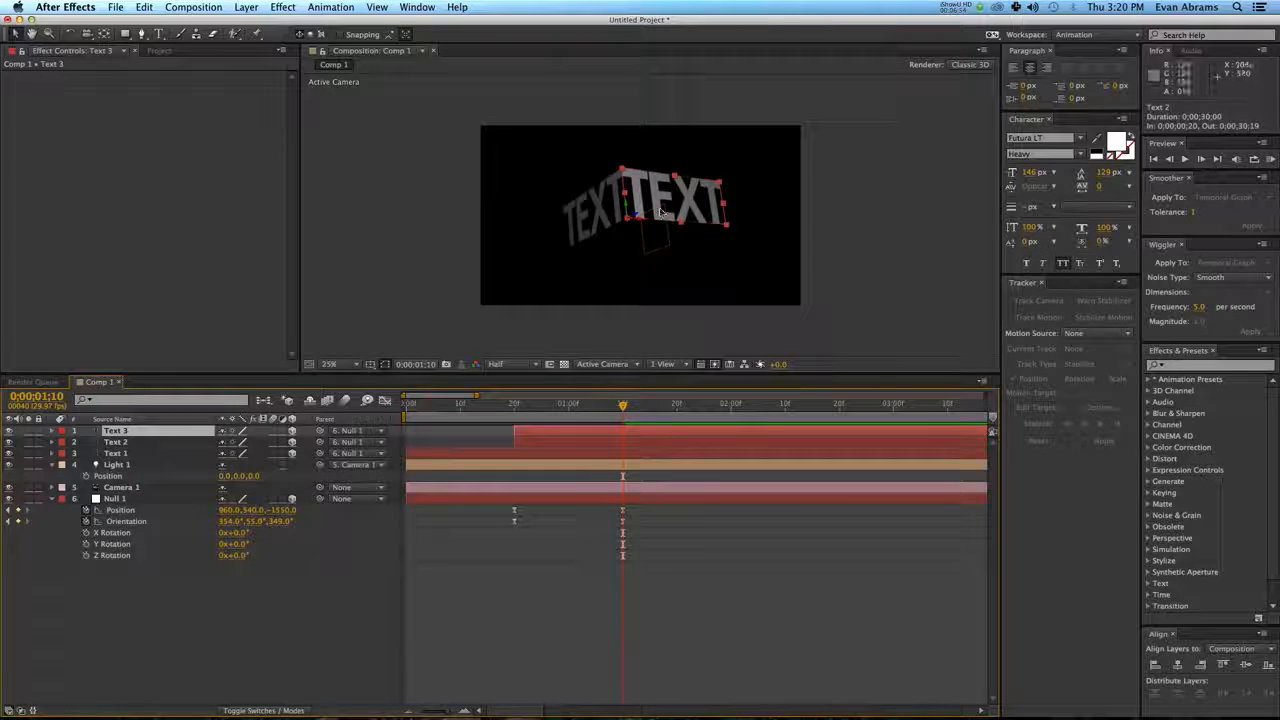
# Rotate the Text 3 layer to an orientation of 90°, 0°, 90° so it lies flat beneath Text 2.
pyautogui.press('w')
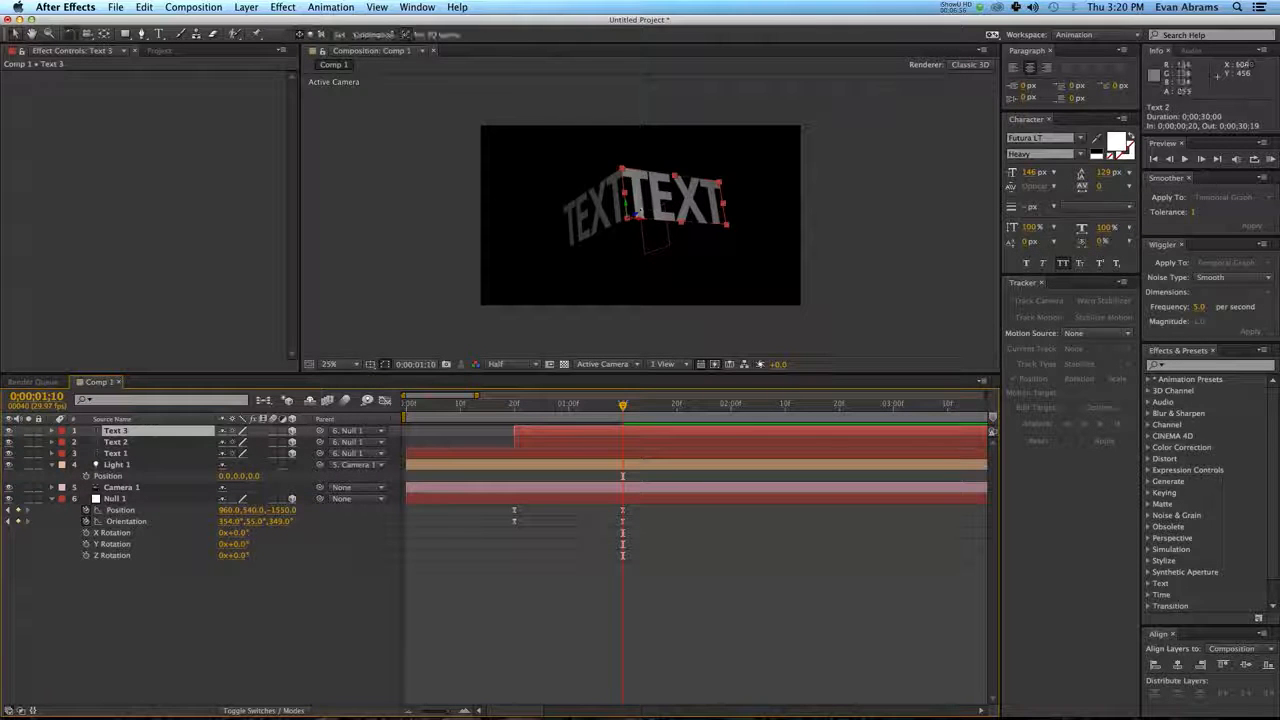
pyautogui.scroll(2, 640, 218)
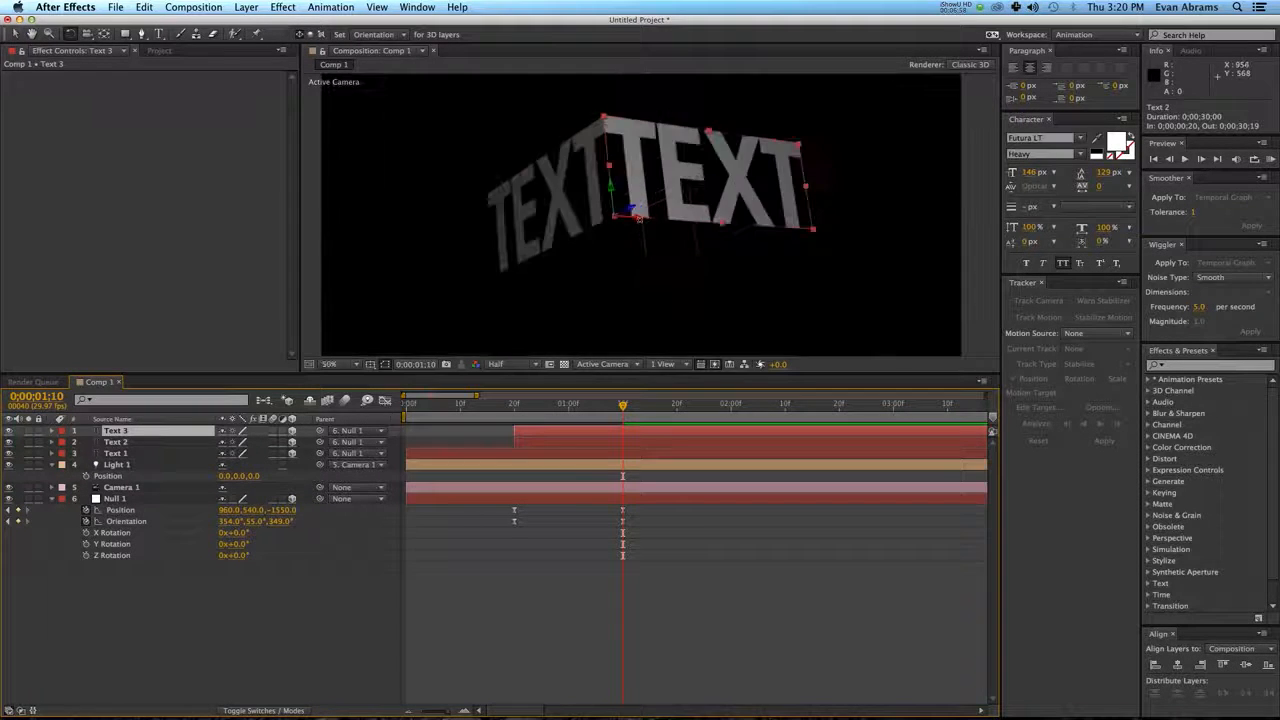
pyautogui.moveTo(639, 218); pyautogui.dragTo(641, 253)
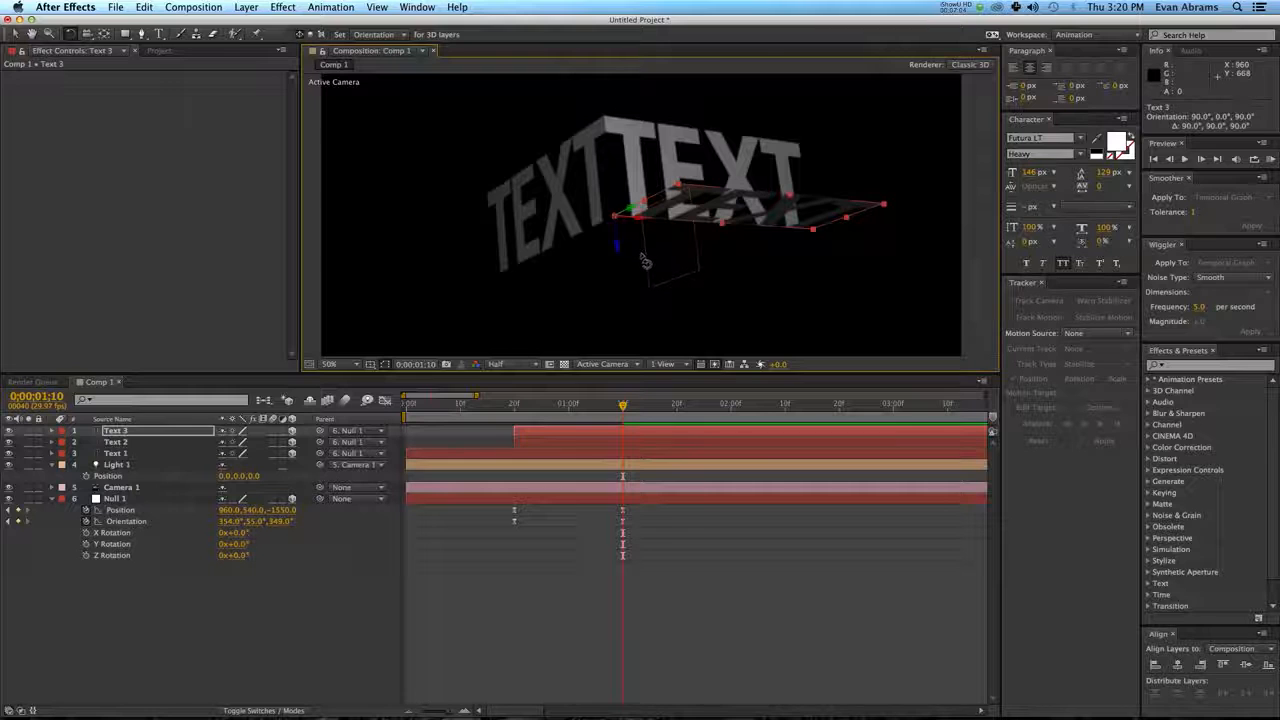
# Move Text 3 to position 33.4, 55, -140 so its edge meets the lower edge of Text 2.
pyautogui.press('v')
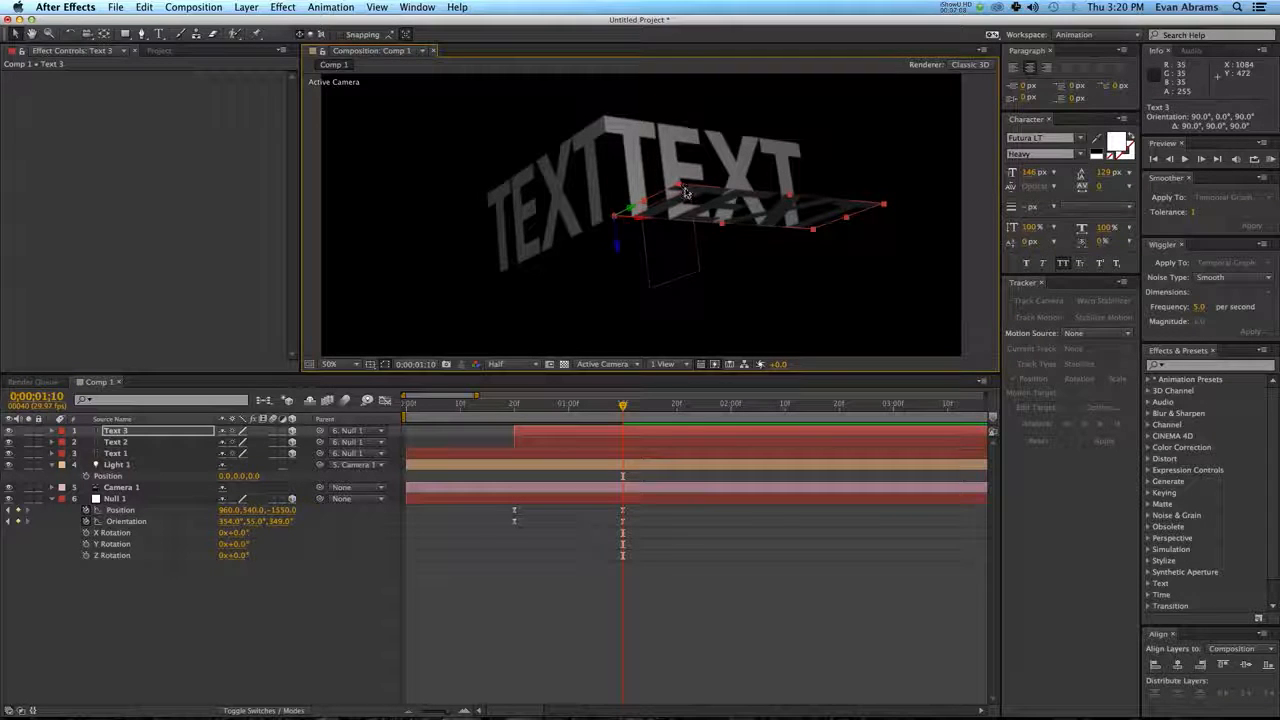
pyautogui.moveTo(686, 192); pyautogui.dragTo(629, 230)
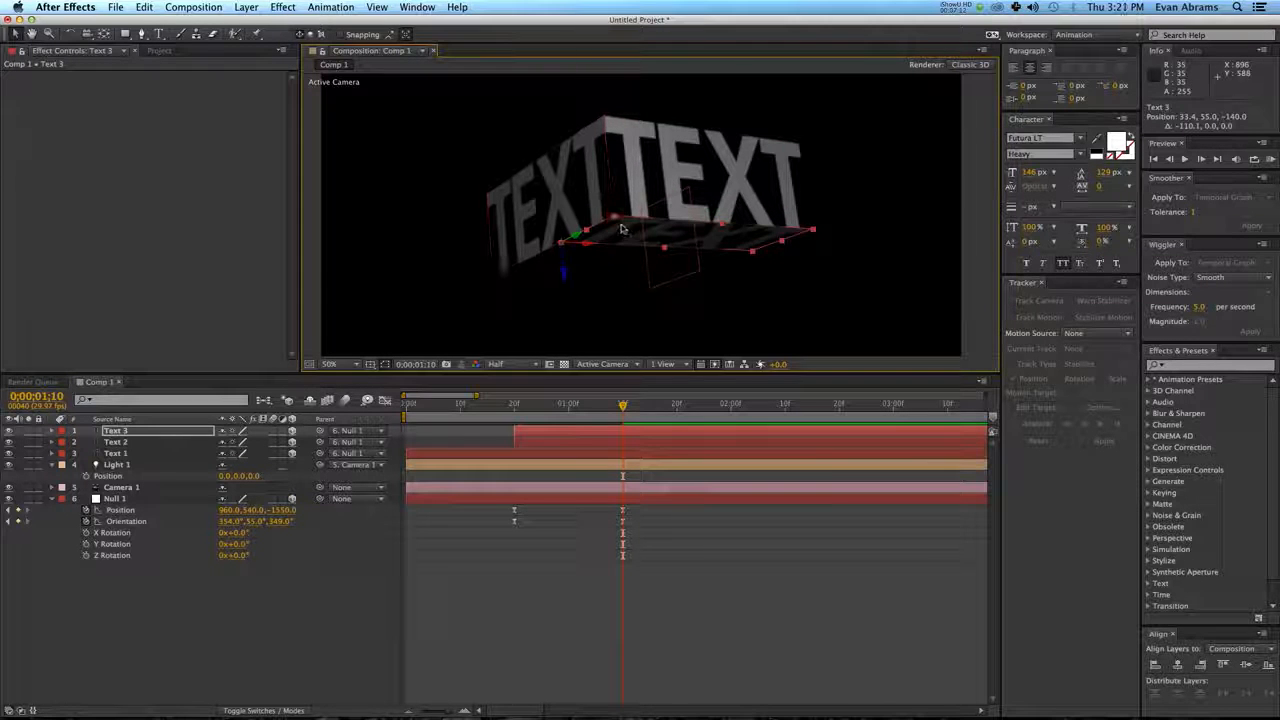
pyautogui.scroll(2, 620, 230)
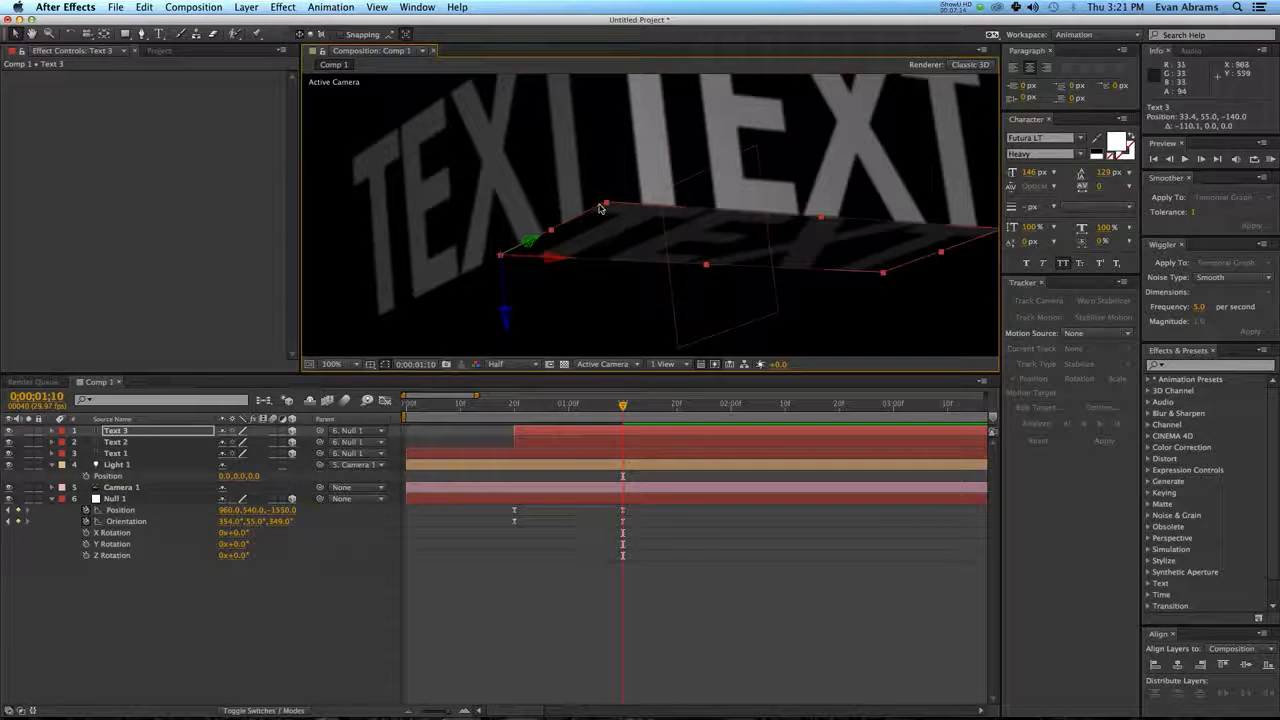
pyautogui.scroll(-2, 600, 208)
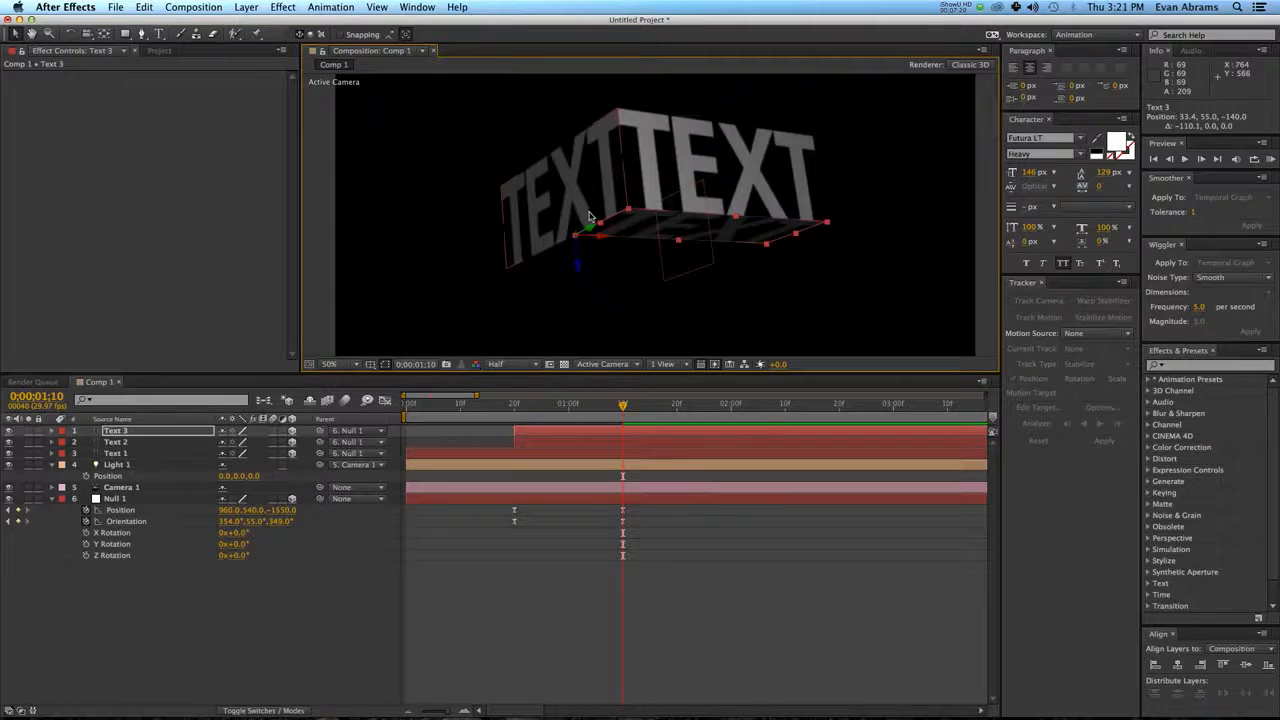
pyautogui.click(642, 226)
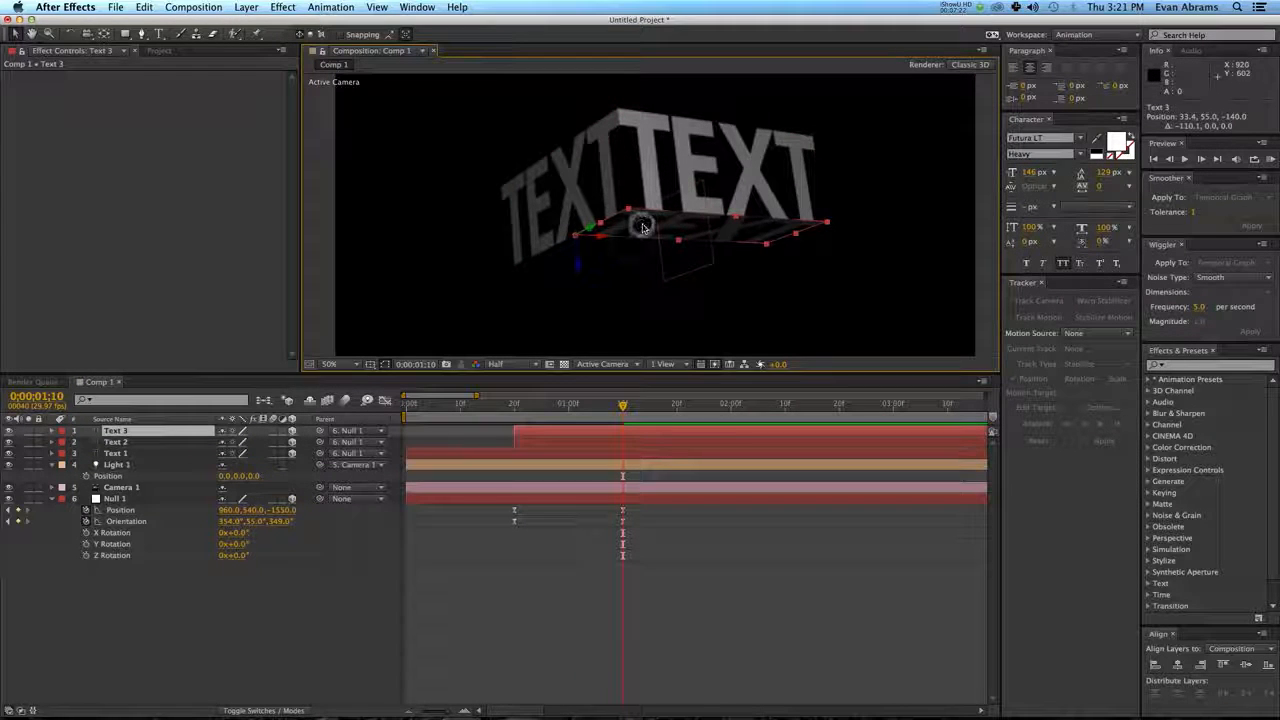
# Shift Text 3 to start at 0;00;01;10 and move its anchor point to the corner where the three texts meet.
pyautogui.moveTo(535, 432); pyautogui.dragTo(645, 435)
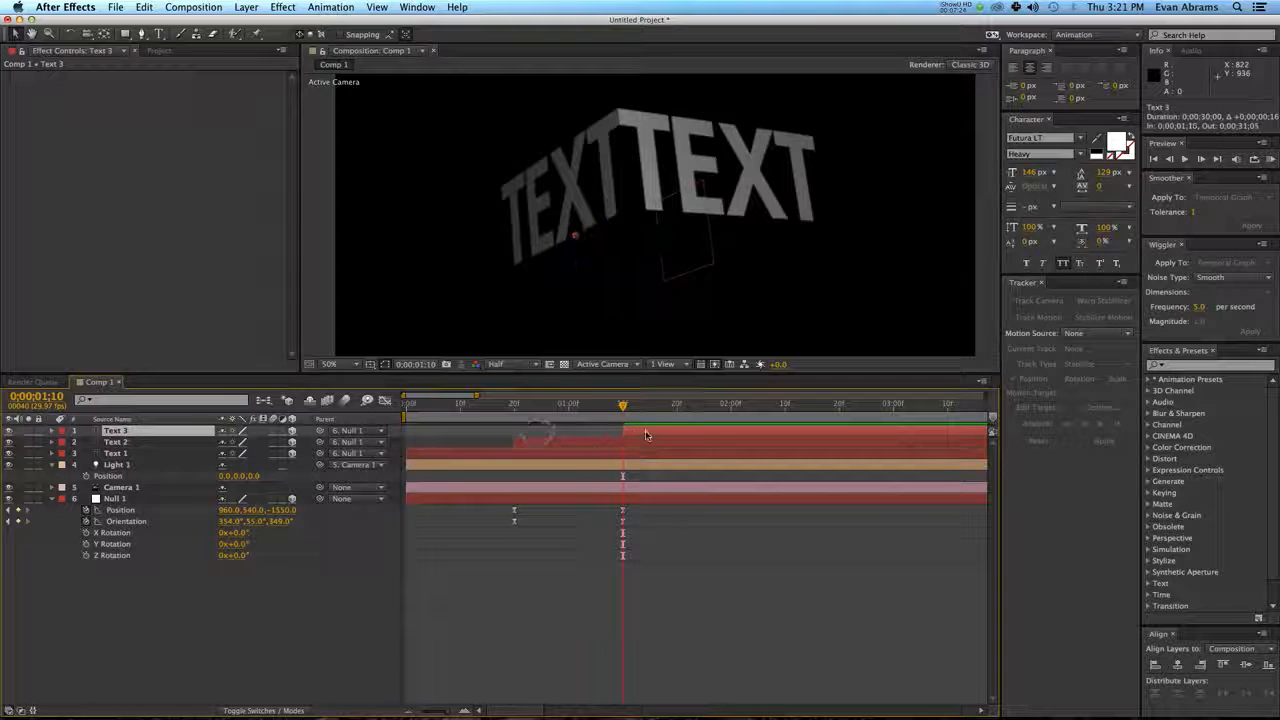
pyautogui.press('space')
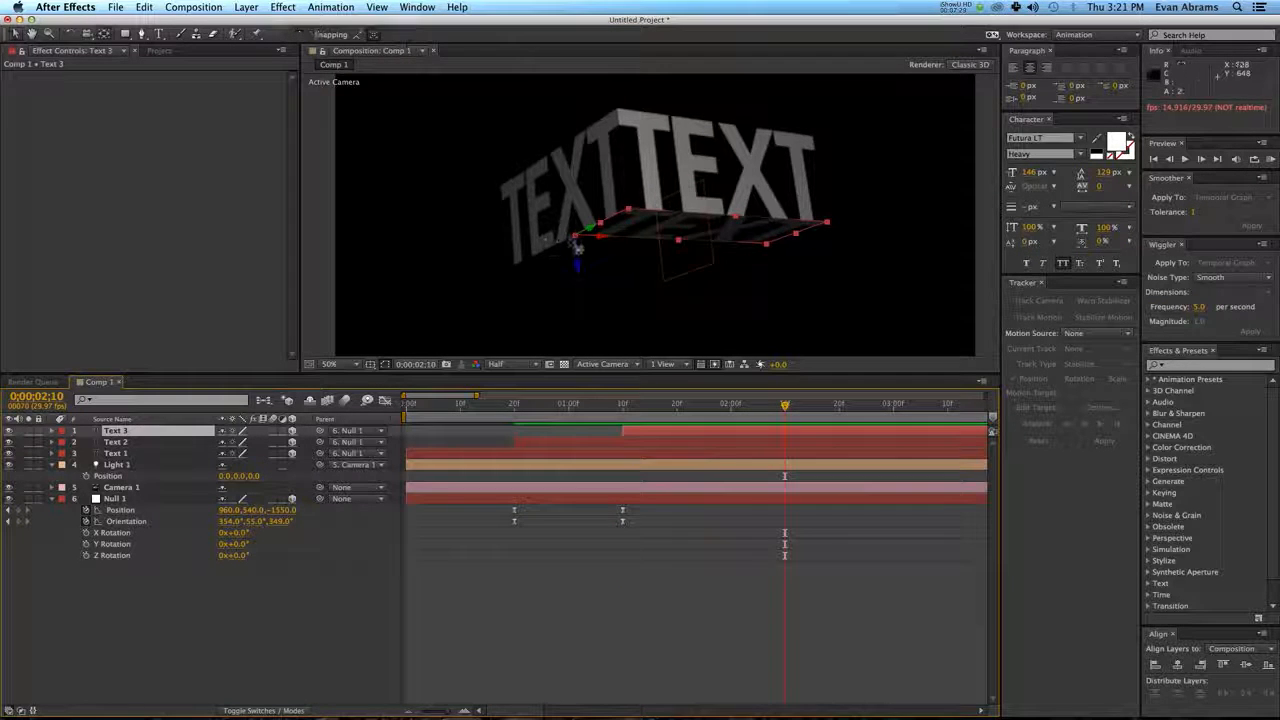
pyautogui.click(577, 236)
pyautogui.moveTo(577, 236); pyautogui.dragTo(635, 216)
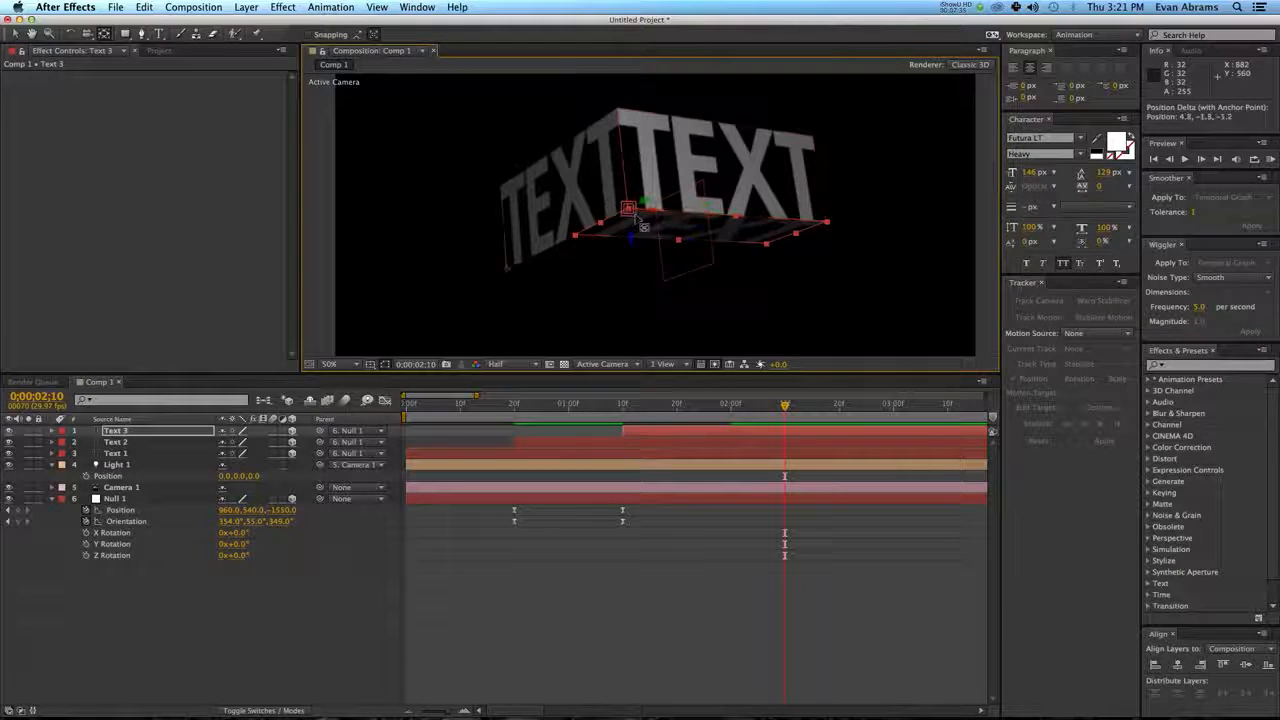
# Keyframe Null 1's orientation at 324°, 64°, 349° at 0;00;02;00 to turn Text 3 toward the camera, and preview it.
pyautogui.moveTo(624, 410); pyautogui.dragTo(638, 416)
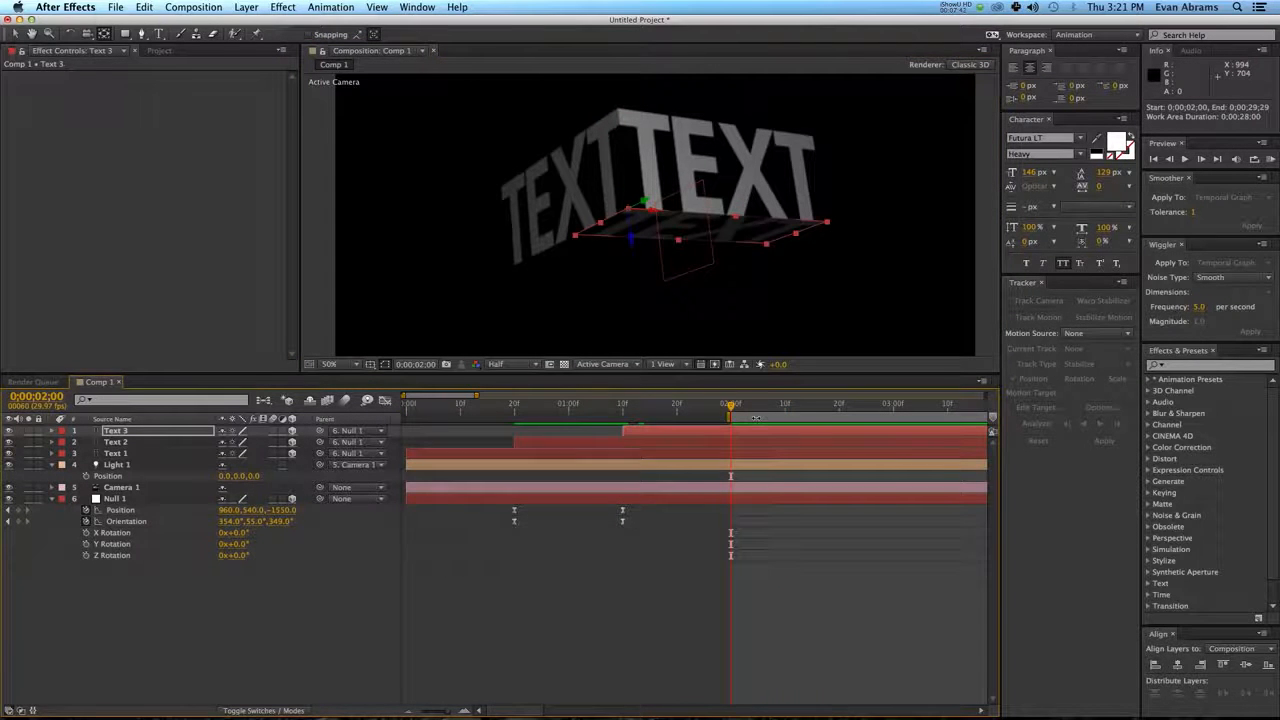
pyautogui.doubleClick(756, 418)
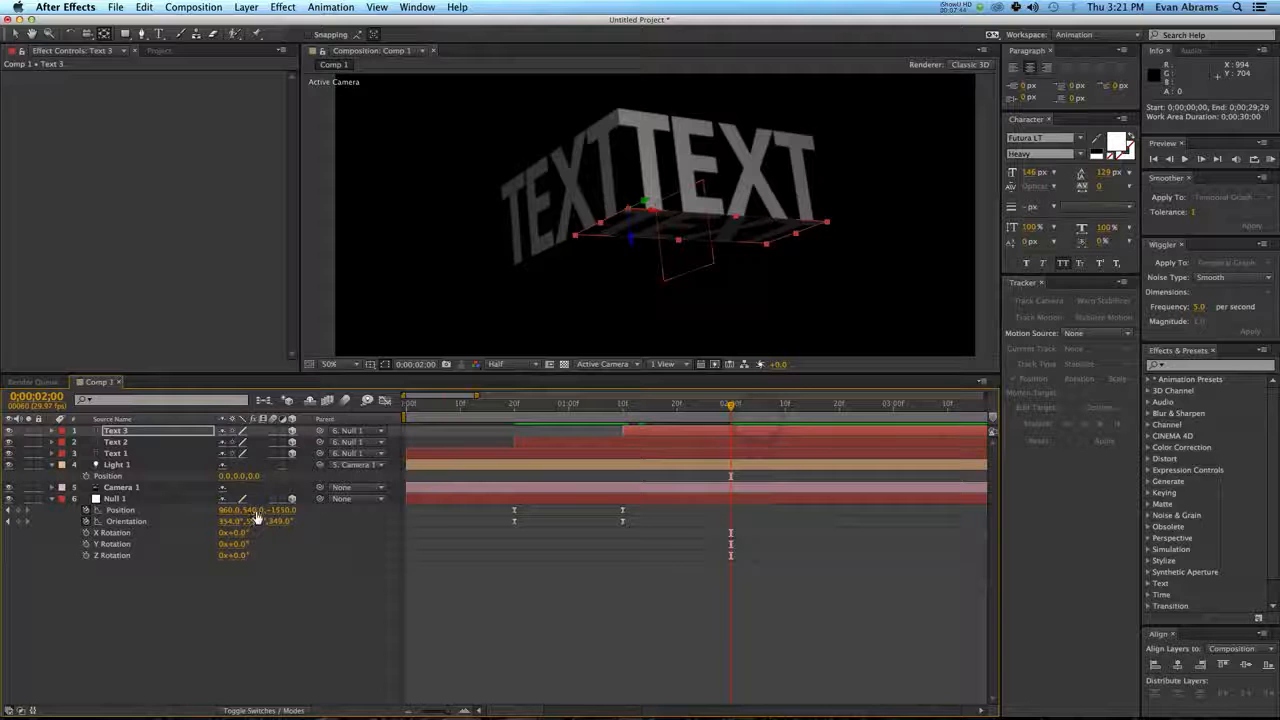
pyautogui.moveTo(258, 521)
pyautogui.mouseDown()
pyautogui.moveTo(270, 521)
pyautogui.moveTo(196, 524)
pyautogui.moveTo(238, 533)
pyautogui.mouseUp()
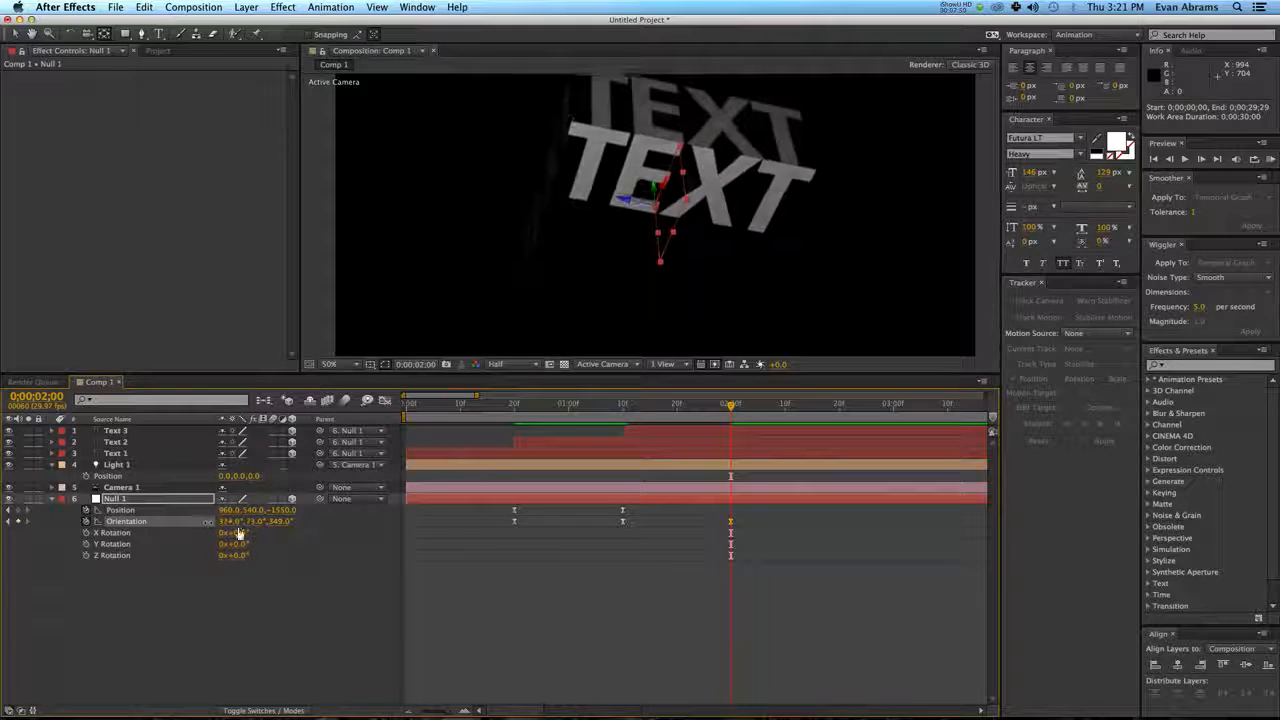
pyautogui.moveTo(730, 406); pyautogui.dragTo(627, 429)
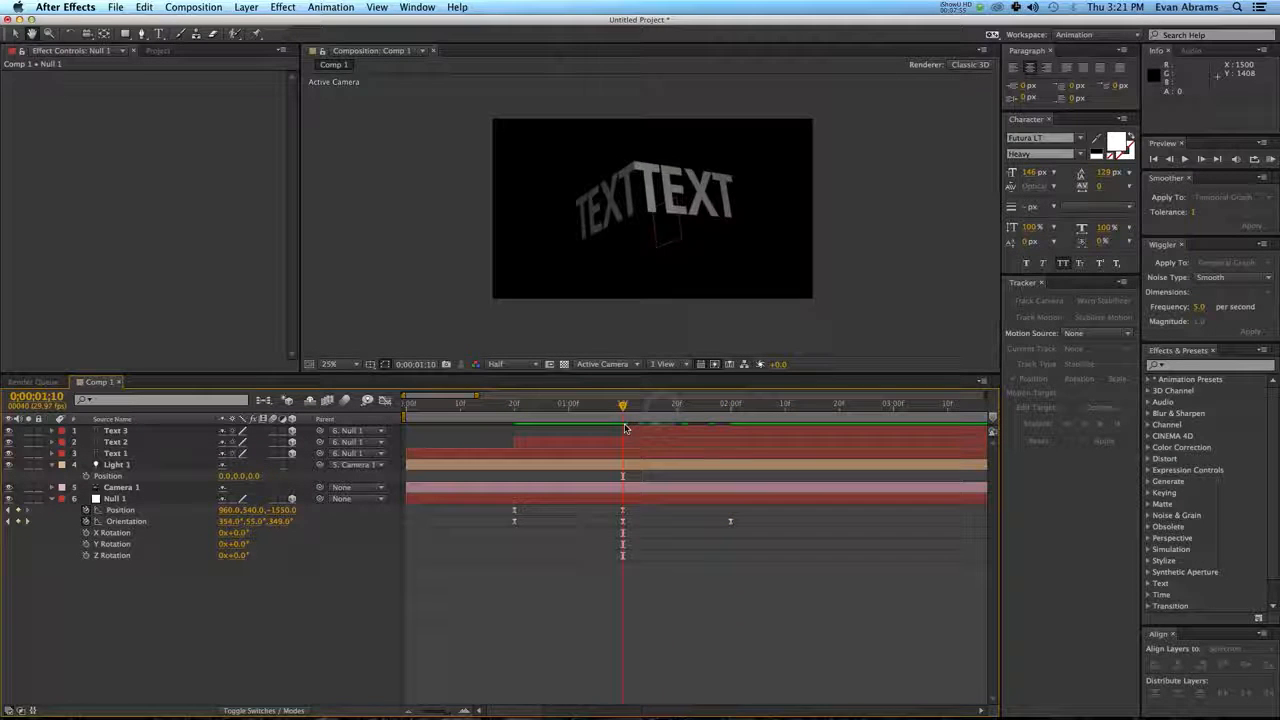
pyautogui.press('space')
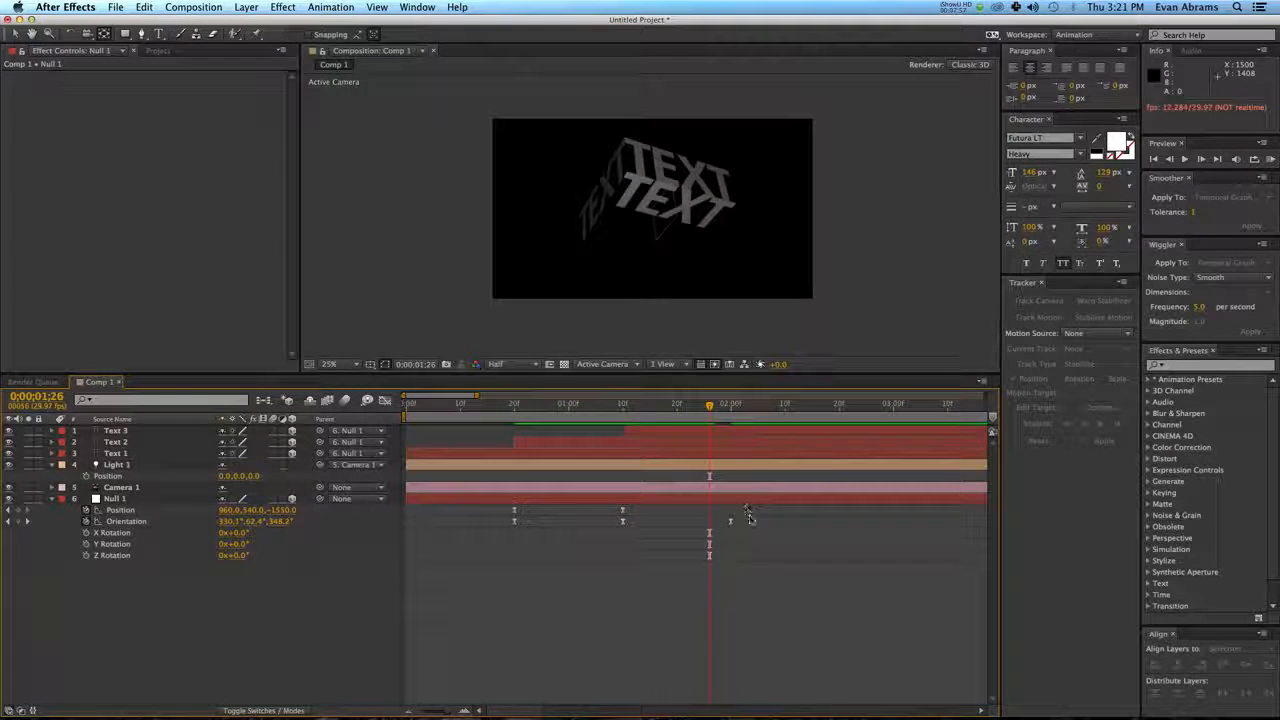
# Apply Easy Ease to Null 1's keyframes including the new Orientation one, and check the turn from 0;00;01;10 to 0;00;02;00.
pyautogui.moveTo(746, 507); pyautogui.dragTo(479, 532)
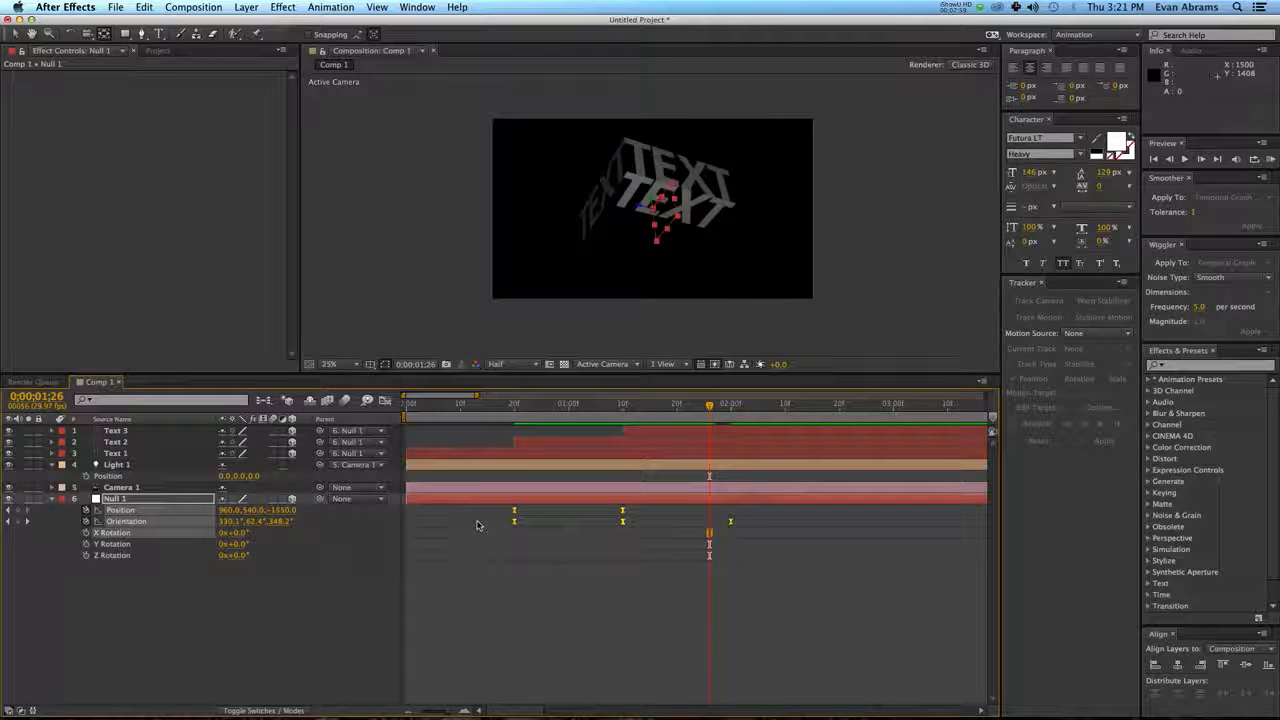
pyautogui.click(642, 406)
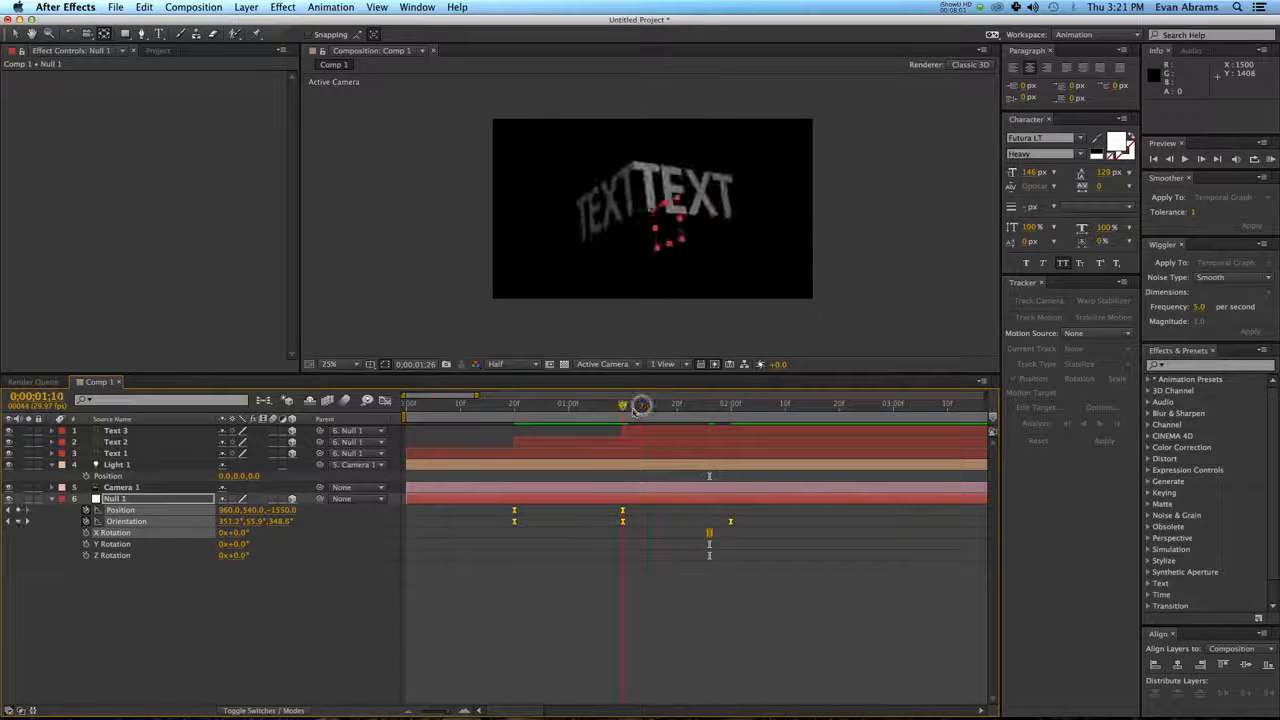
pyautogui.click(733, 407)
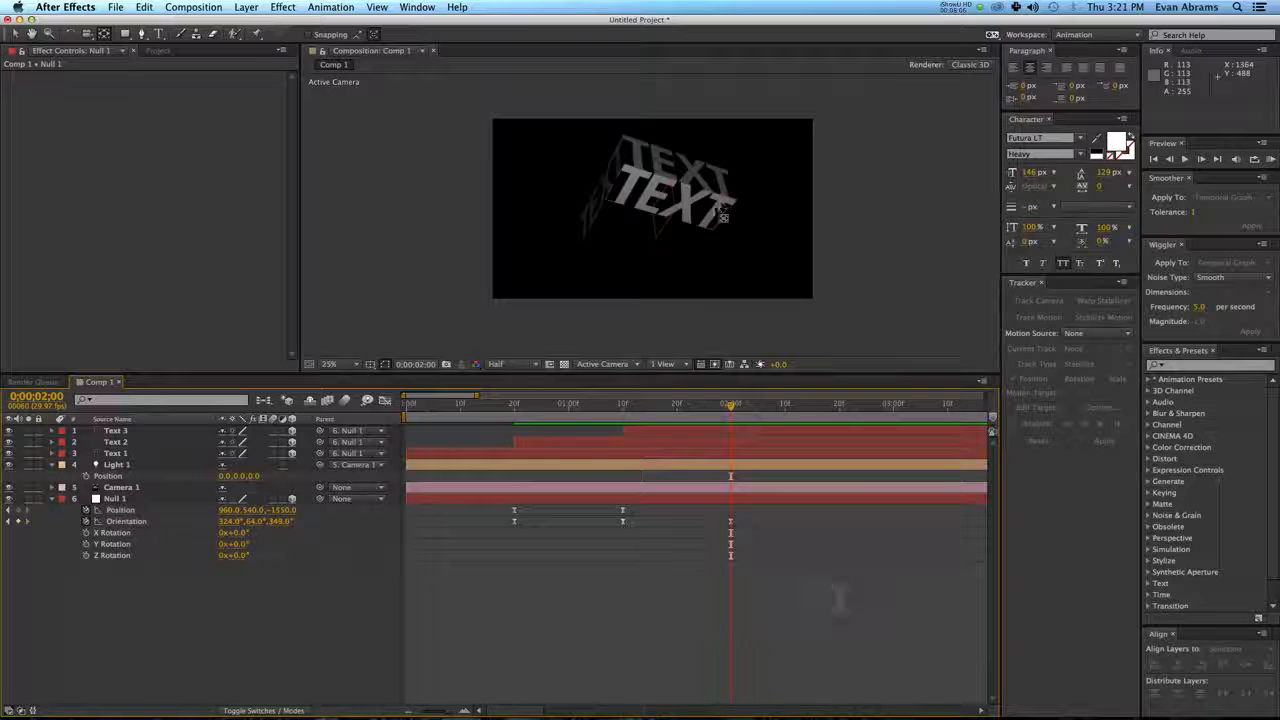
# Select Text 3 and scrub the time up to 0;00;02;00 to examine how it swings into view.
pyautogui.click(715, 207)
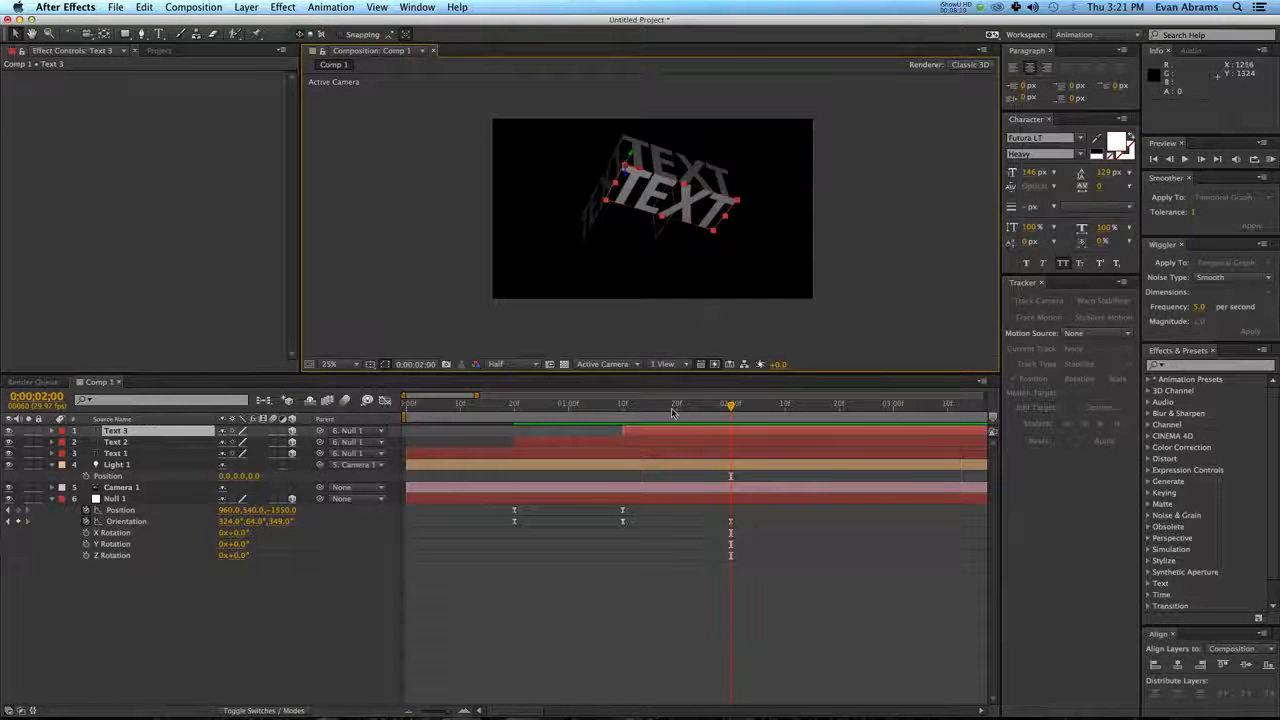
pyautogui.moveTo(673, 412); pyautogui.dragTo(724, 418)
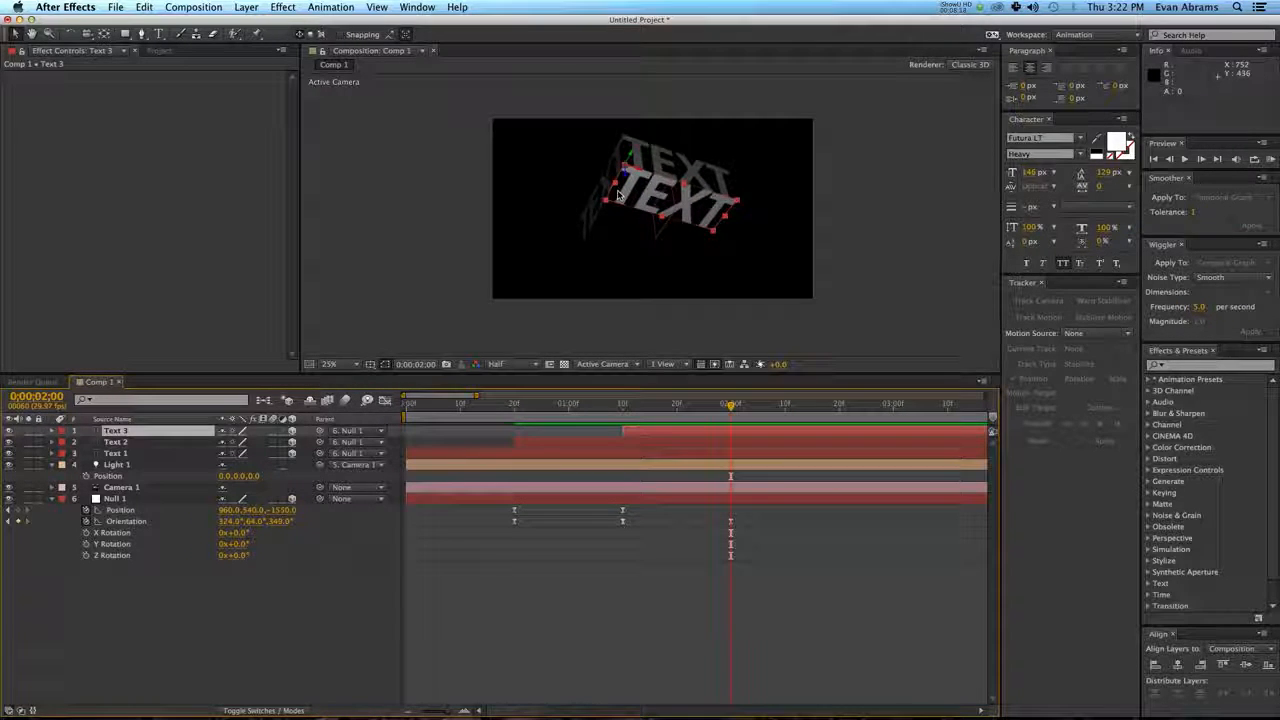
pyautogui.press('.')
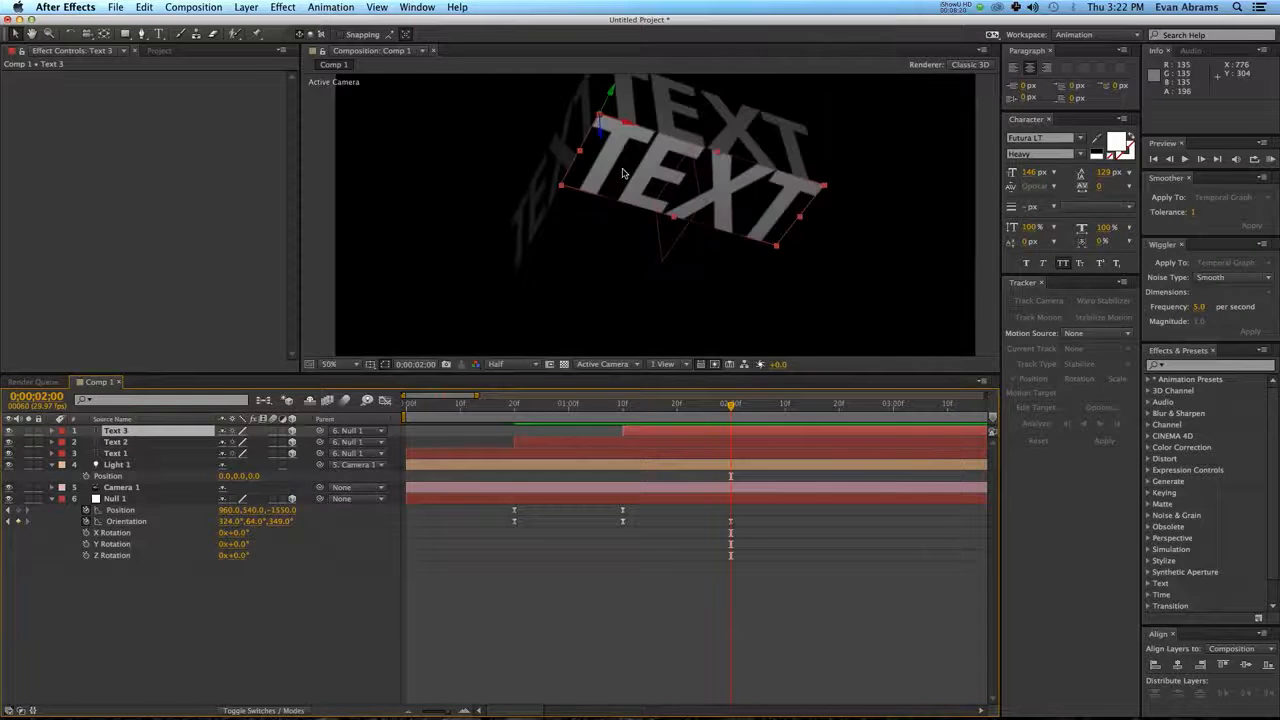
pyautogui.press(',')
pyautogui.moveTo(675, 406); pyautogui.dragTo(740, 452)
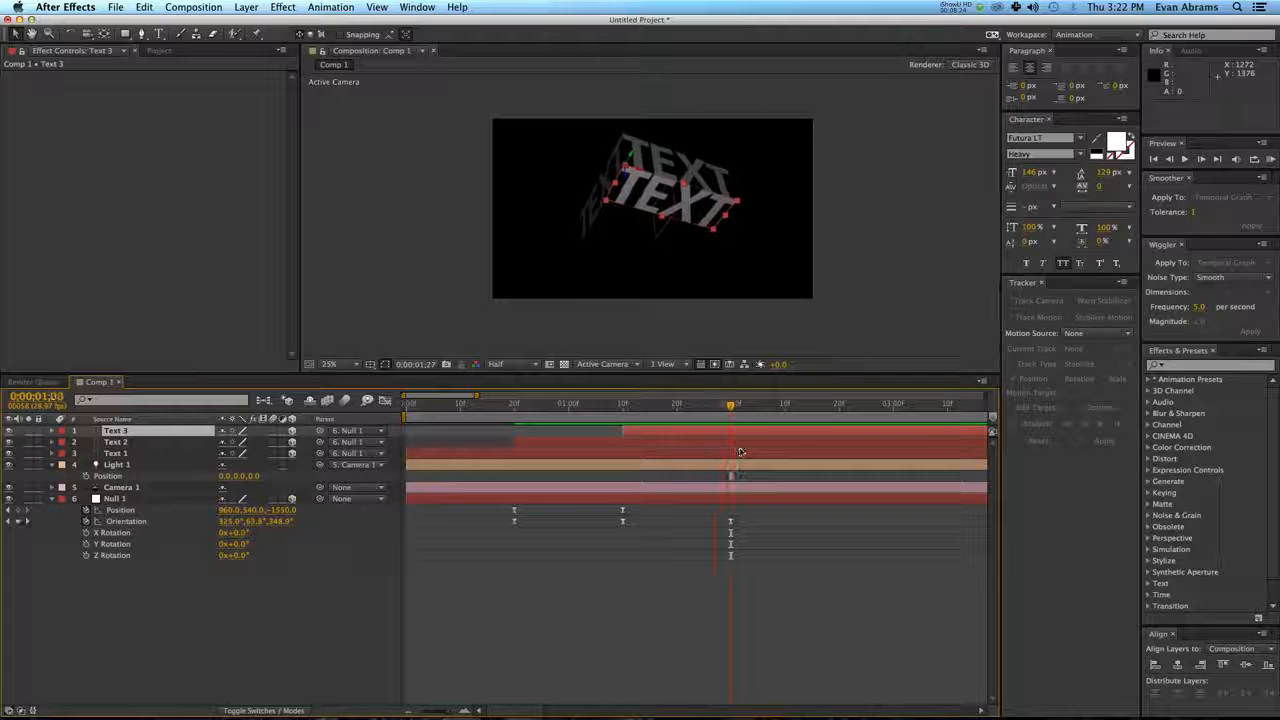
# Select the three text layers to check how they meet at 0;00;02;00, and collapse the properties of Light 1 and Null 1.
pyautogui.press('.')
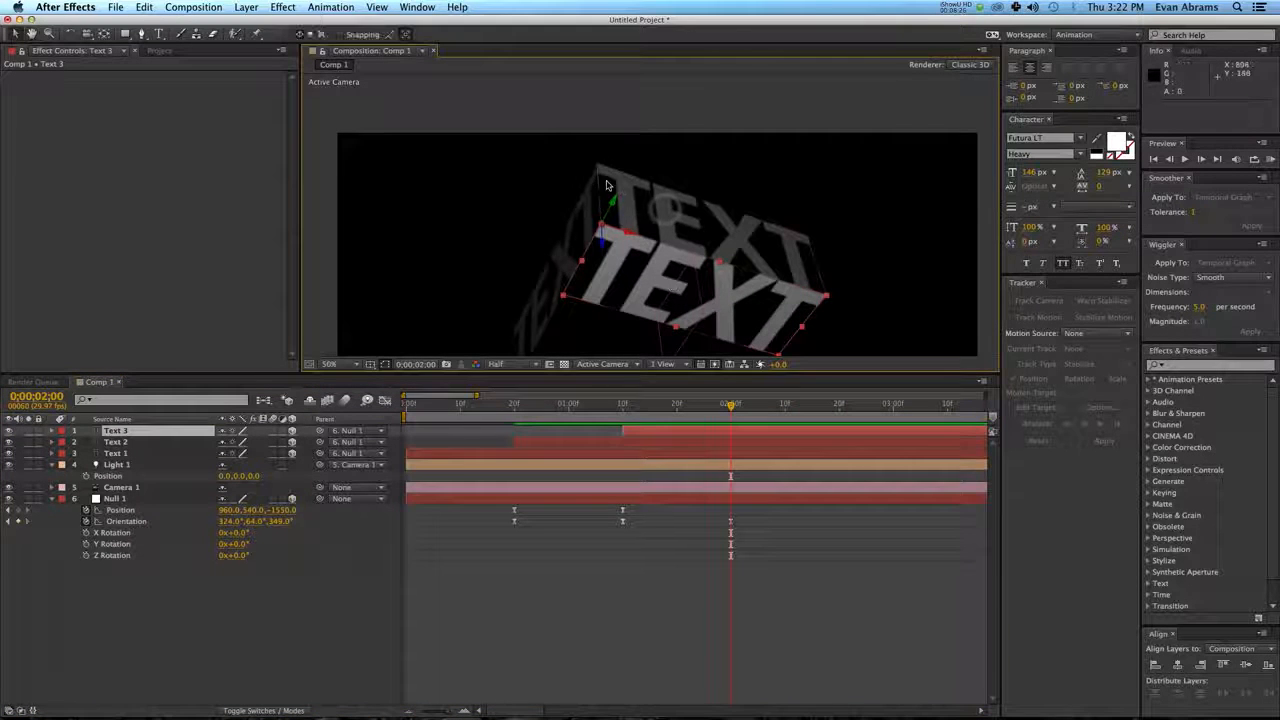
pyautogui.click(606, 185)
pyautogui.keyDown('shift'); pyautogui.click(583, 213); pyautogui.keyUp('shift')
pyautogui.keyDown('shift'); pyautogui.click(625, 281); pyautogui.keyUp('shift')
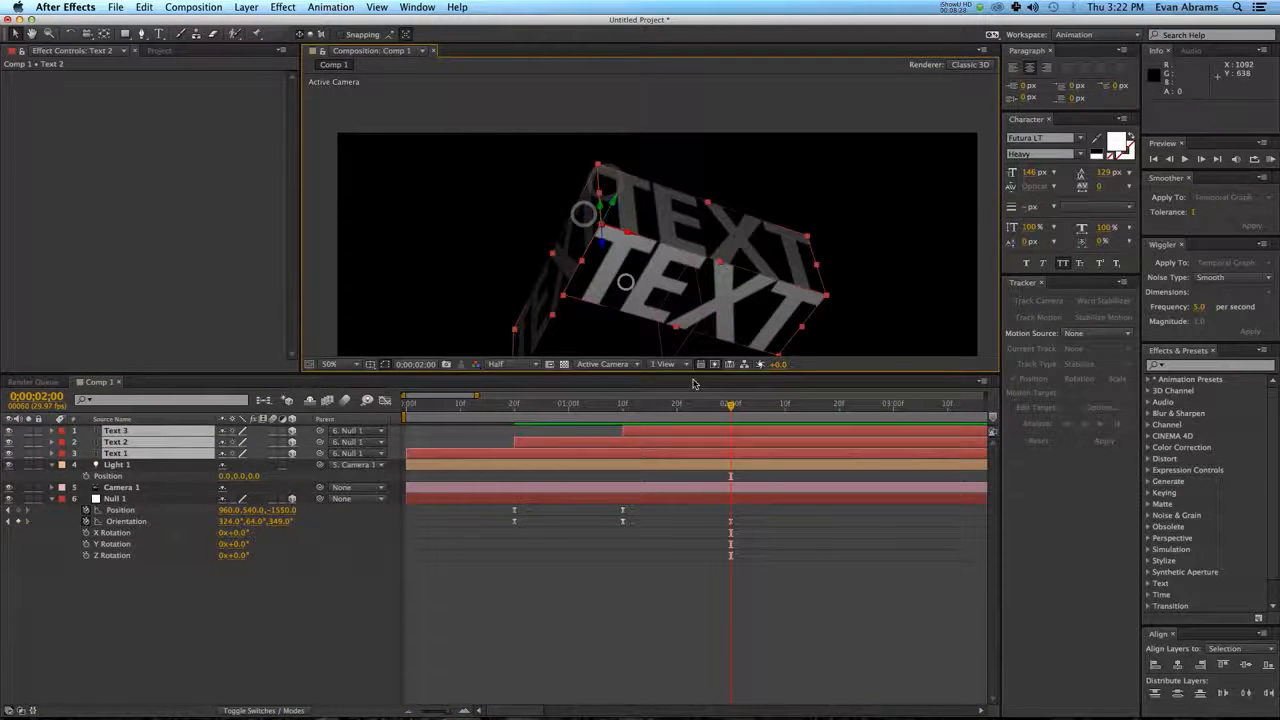
pyautogui.click(569, 629)
pyautogui.press(',')
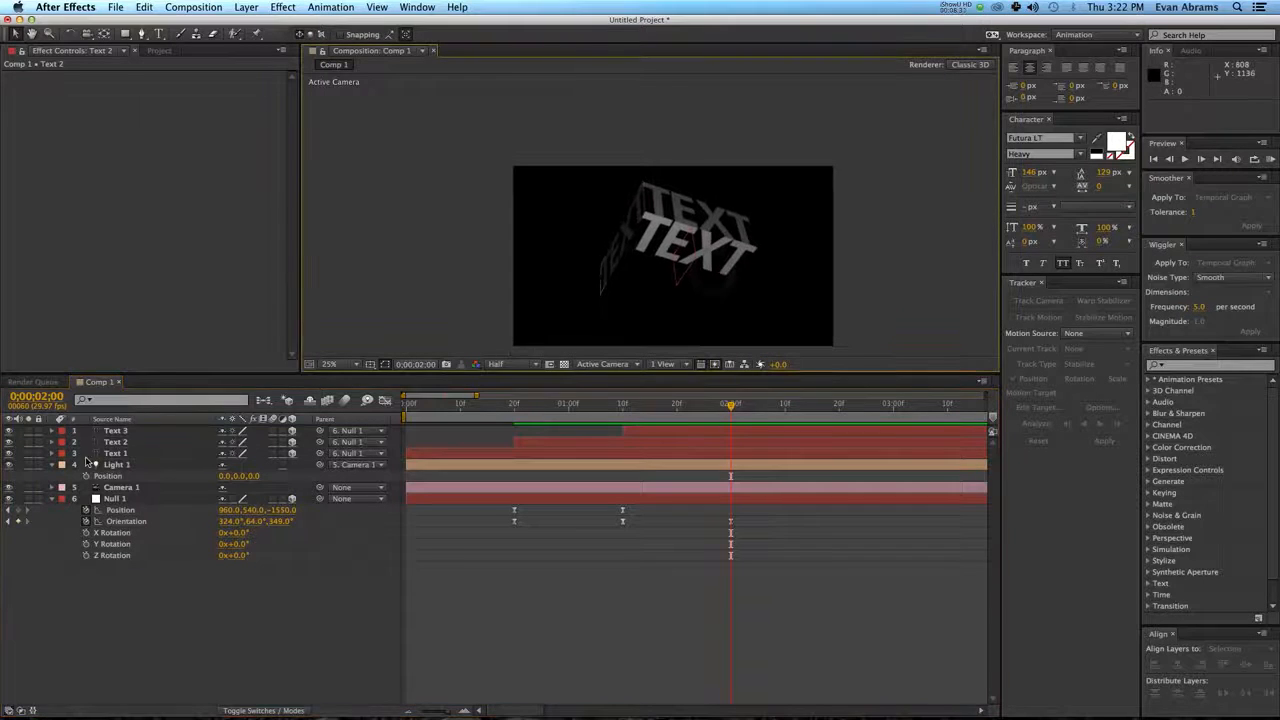
pyautogui.click(52, 465)
pyautogui.click(52, 487)
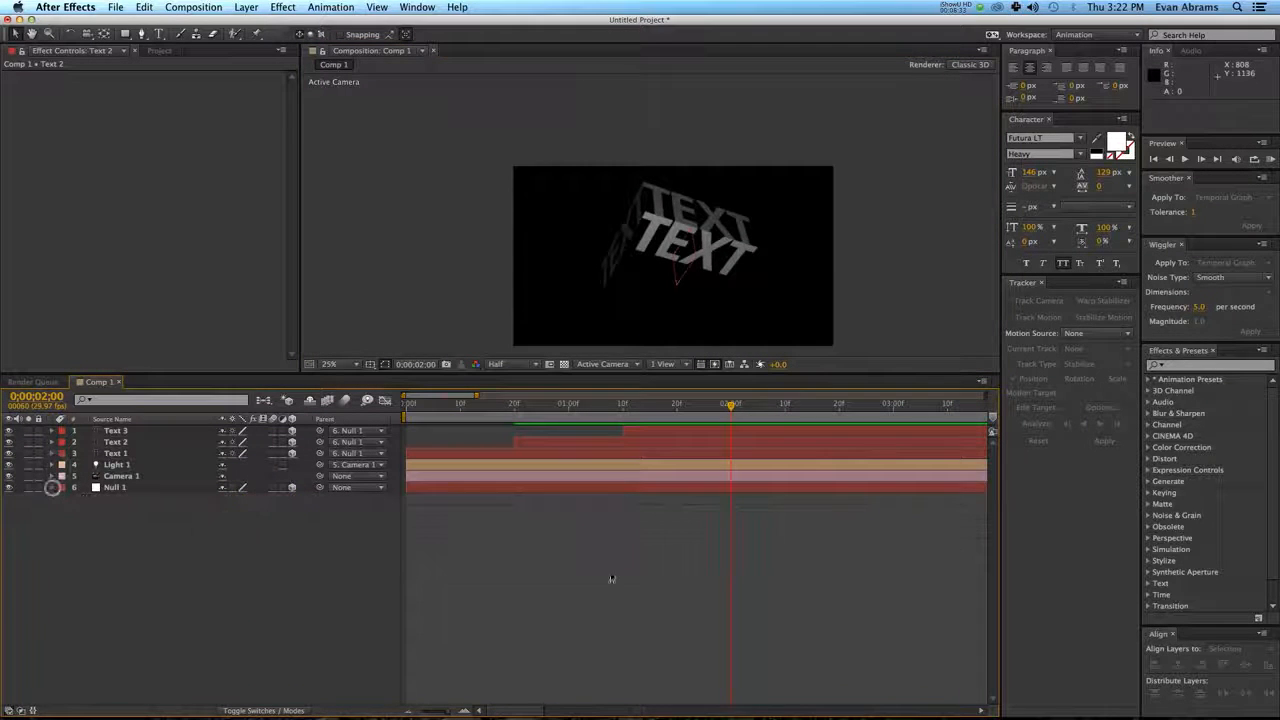
# Duplicate Text 3 at 0;00;02;05 and replace the copy's wording with a first name.
pyautogui.click(757, 403)
pyautogui.click(718, 242)
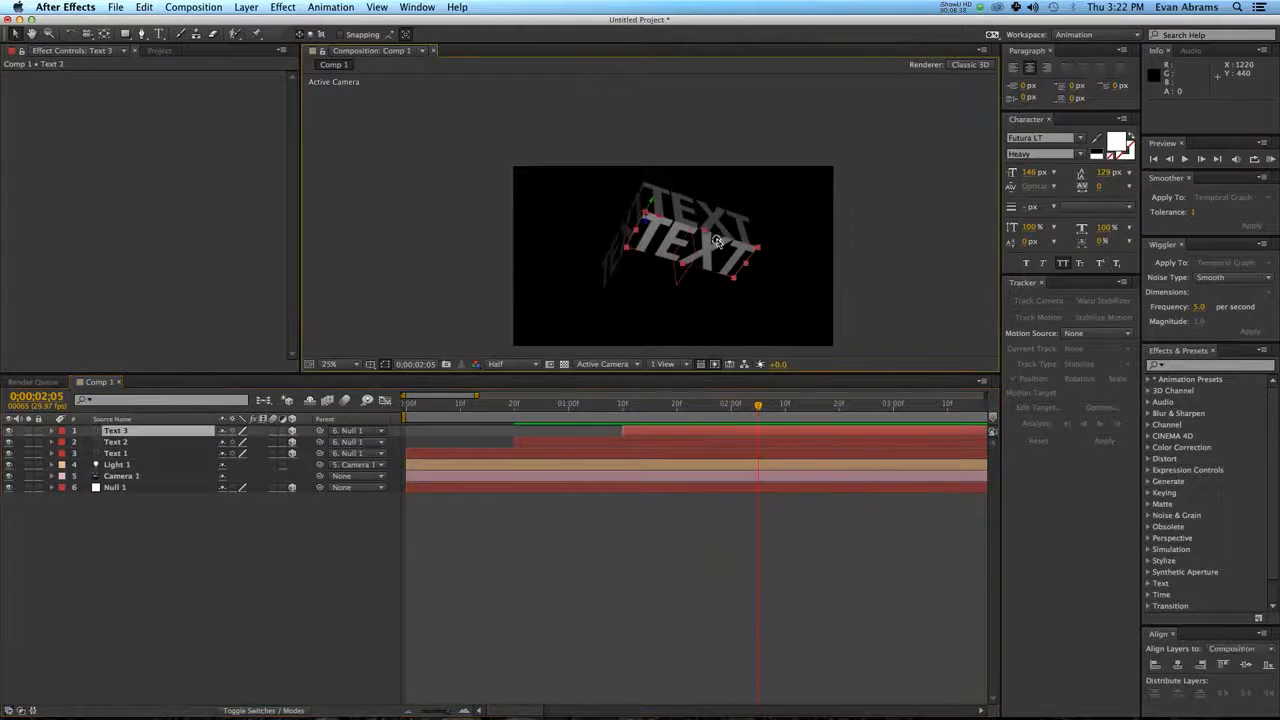
pyautogui.press('super+d')
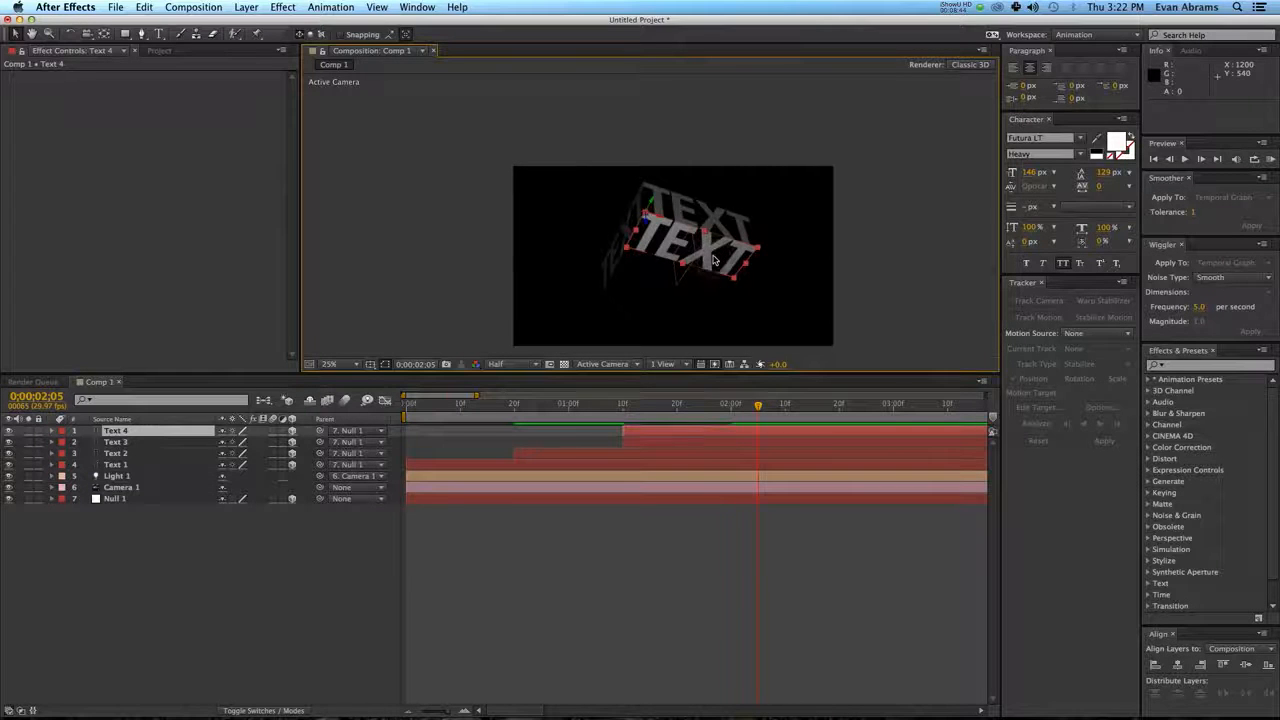
pyautogui.press('c')
pyautogui.press('super+t')
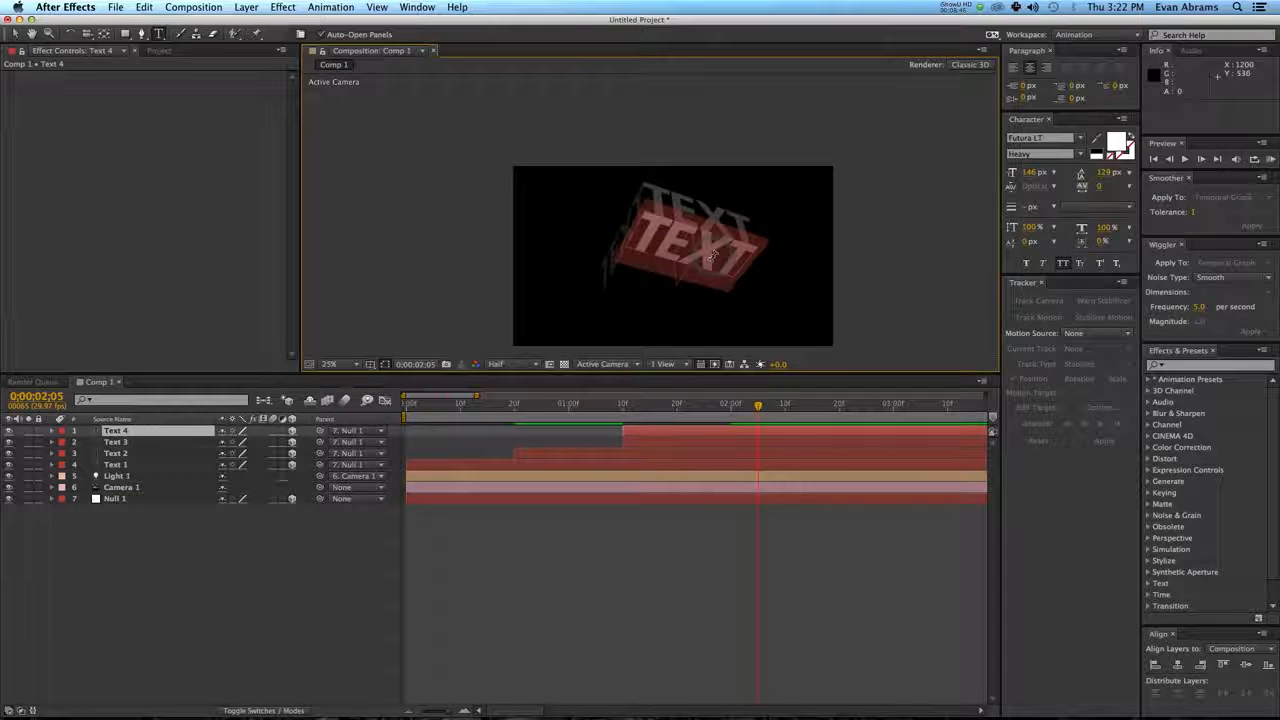
pyautogui.write('BREAKIN')
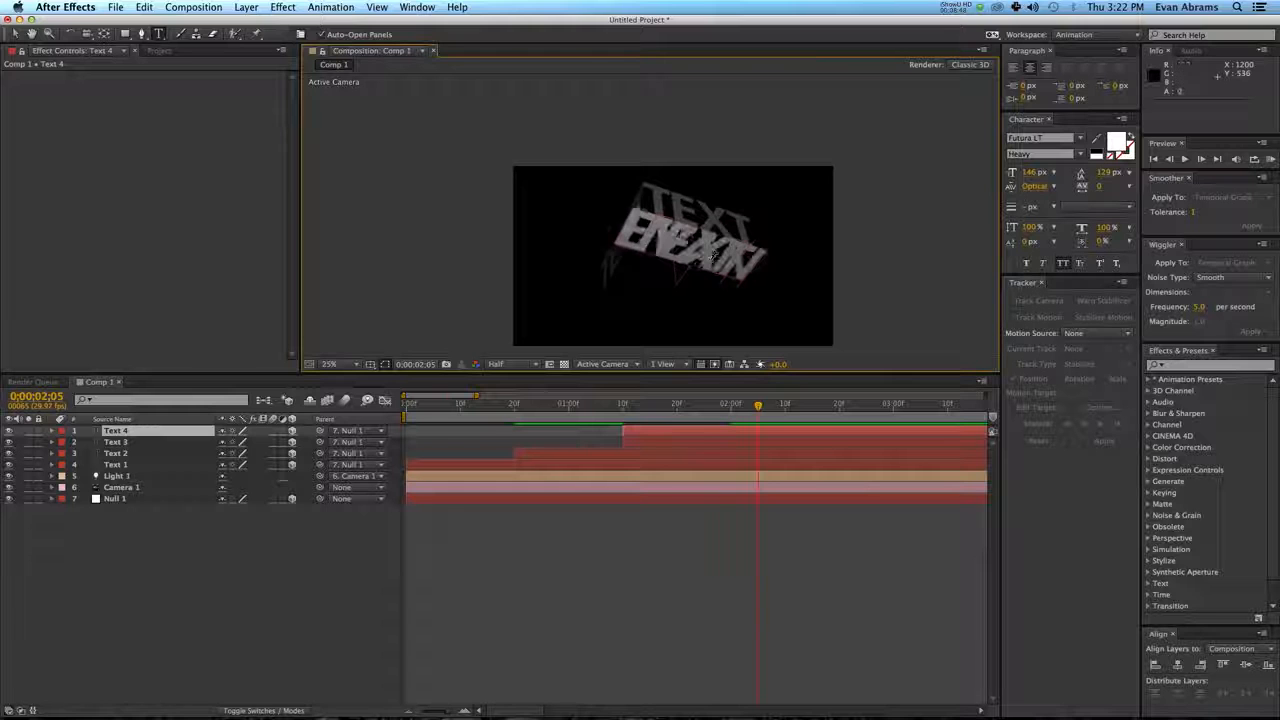
pyautogui.press('KP_Enter')
pyautogui.press('v')
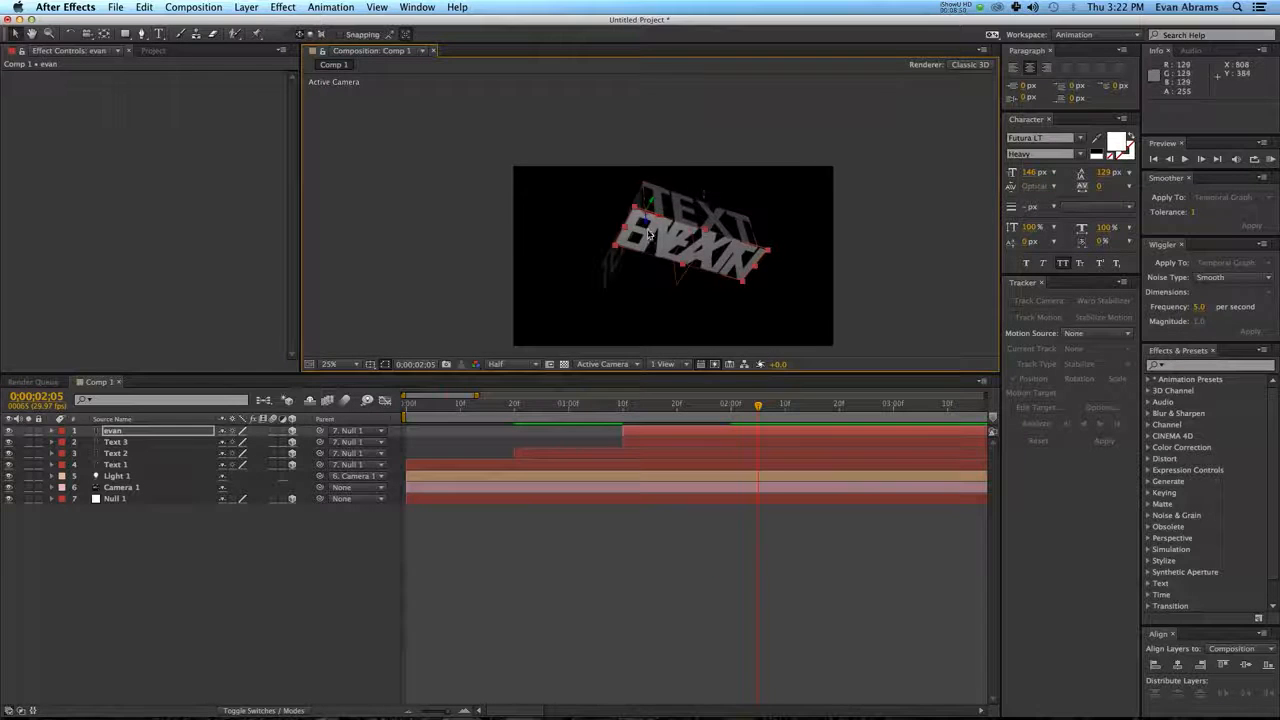
# Position the name text directly beneath Text 3 and move its anchor point to the start of the name's upper edge.
pyautogui.scroll(1, 648, 234)
pyautogui.moveTo(648, 234); pyautogui.dragTo(699, 221)
pyautogui.press('space')
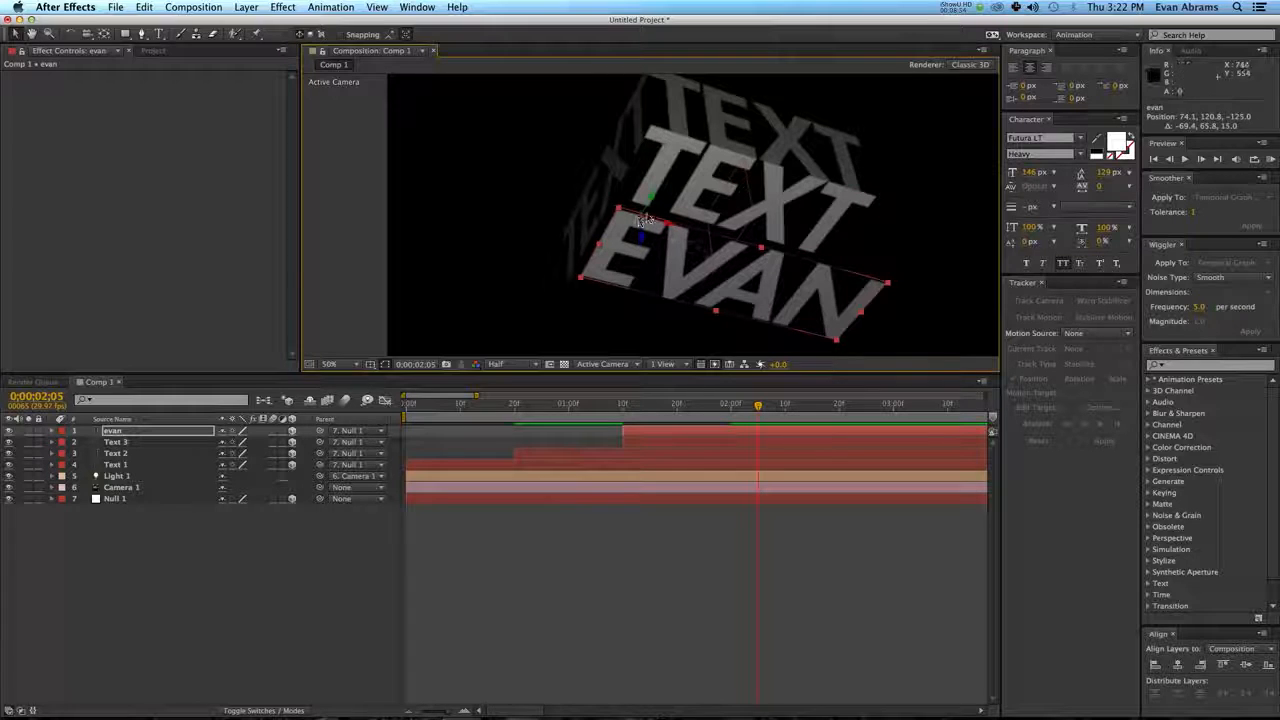
pyautogui.press('c')
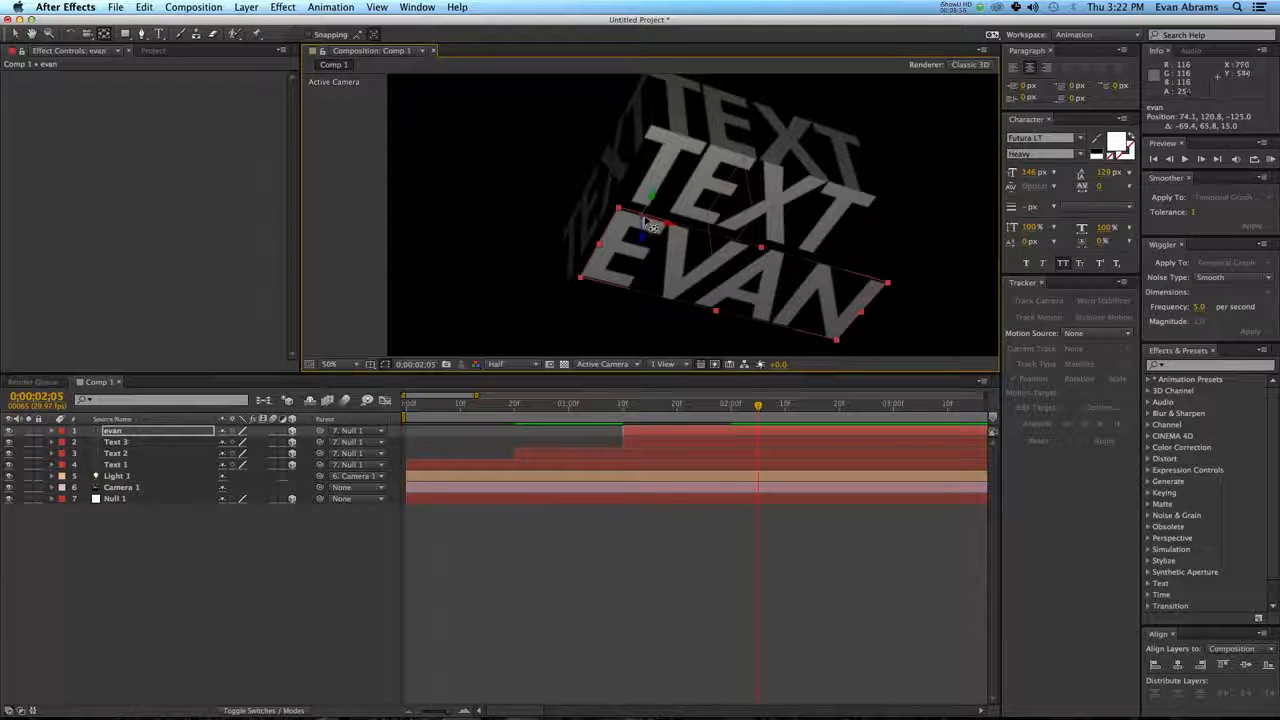
pyautogui.moveTo(645, 220); pyautogui.dragTo(620, 211)
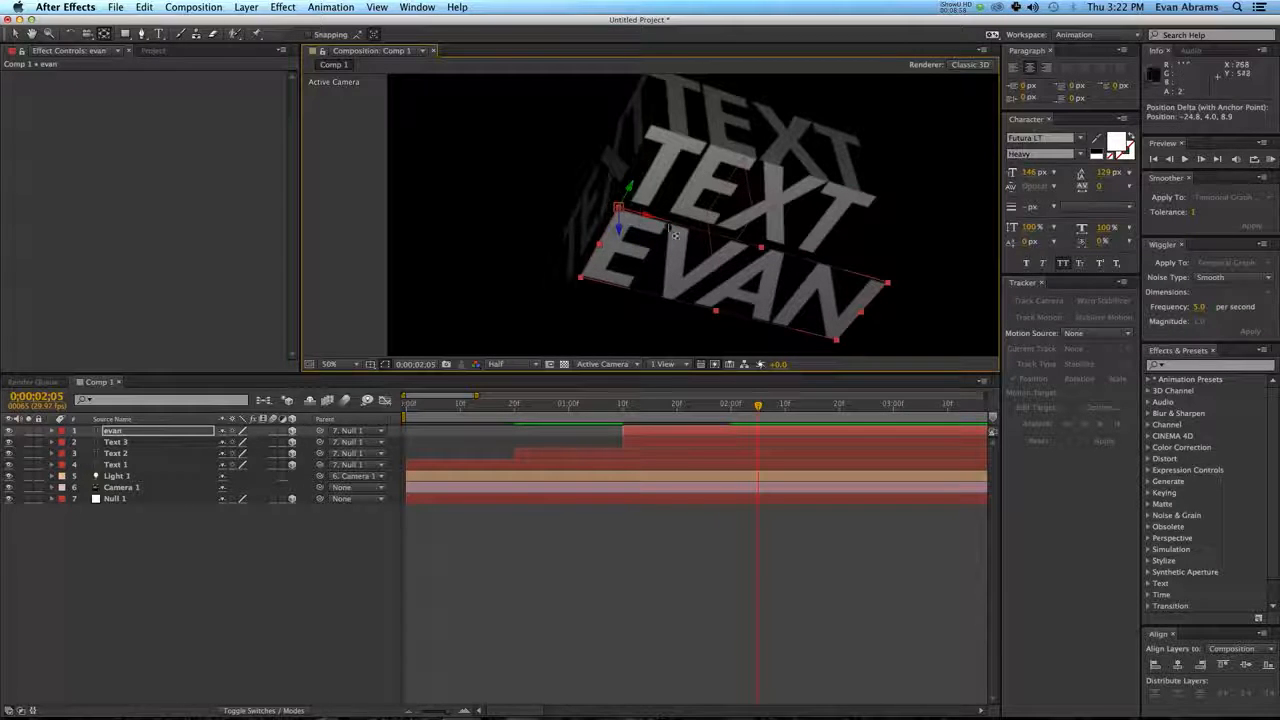
pyautogui.press('v')
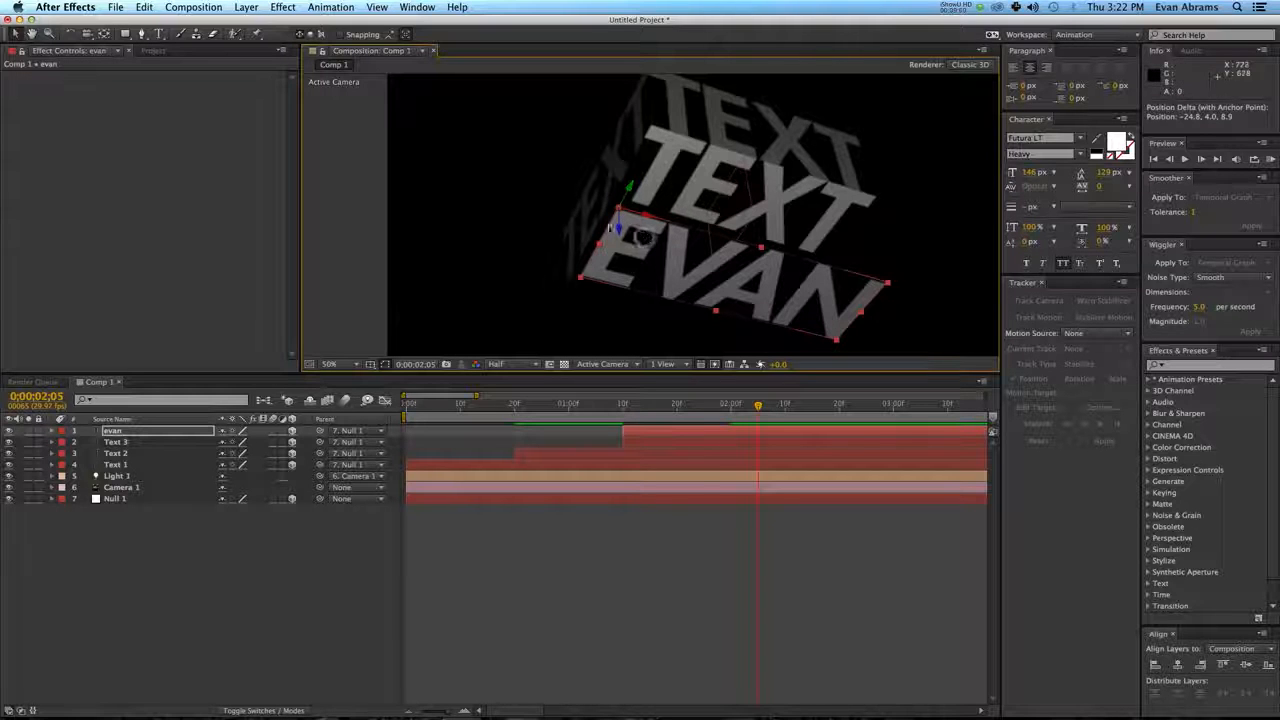
pyautogui.moveTo(633, 238); pyautogui.dragTo(632, 229)
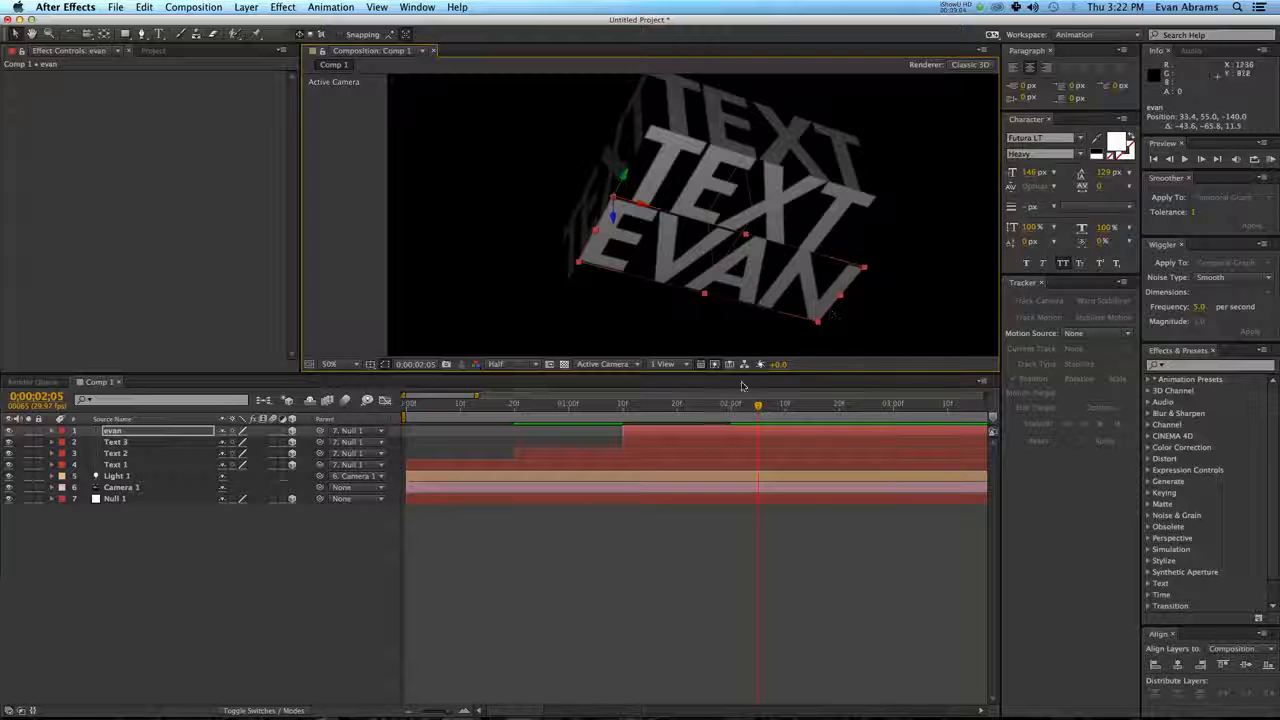
# Set the name text's Scale keyframe at 0;00;02;00 to 91.8, 121.8, 91.8% to match the width of Text 3.
pyautogui.press('u')
pyautogui.click(730, 415)
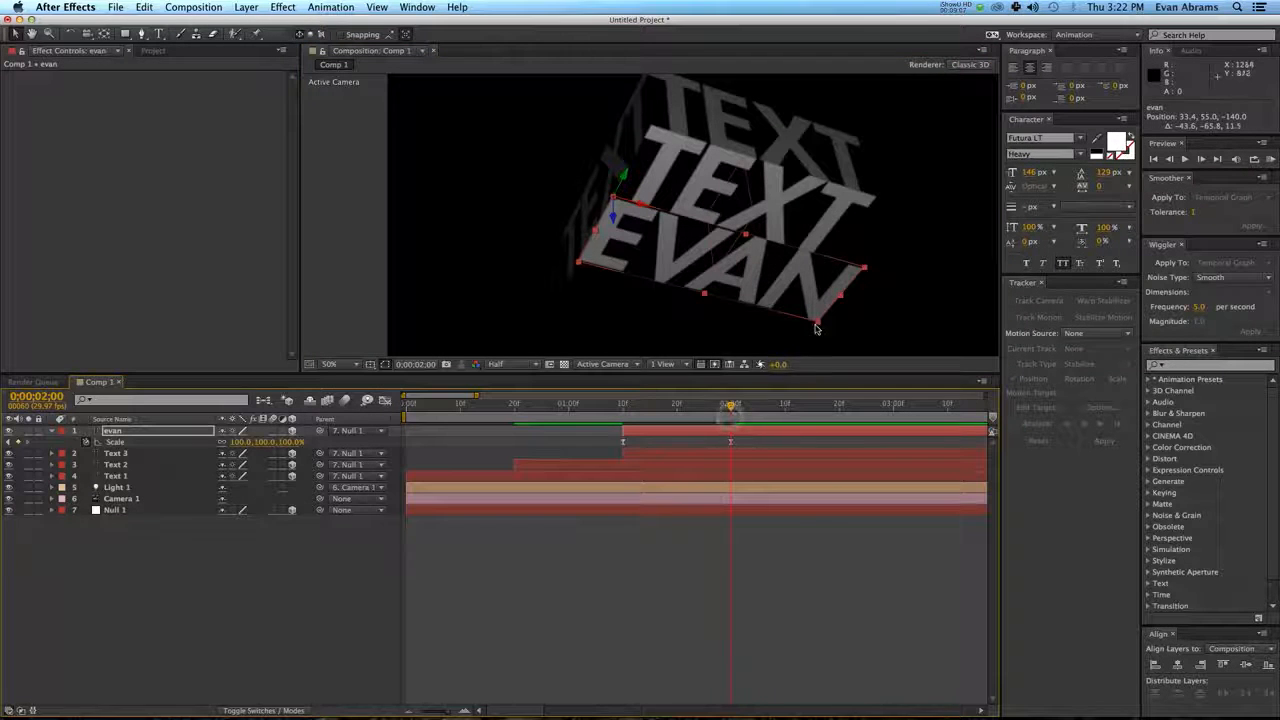
pyautogui.moveTo(818, 322); pyautogui.dragTo(805, 320)
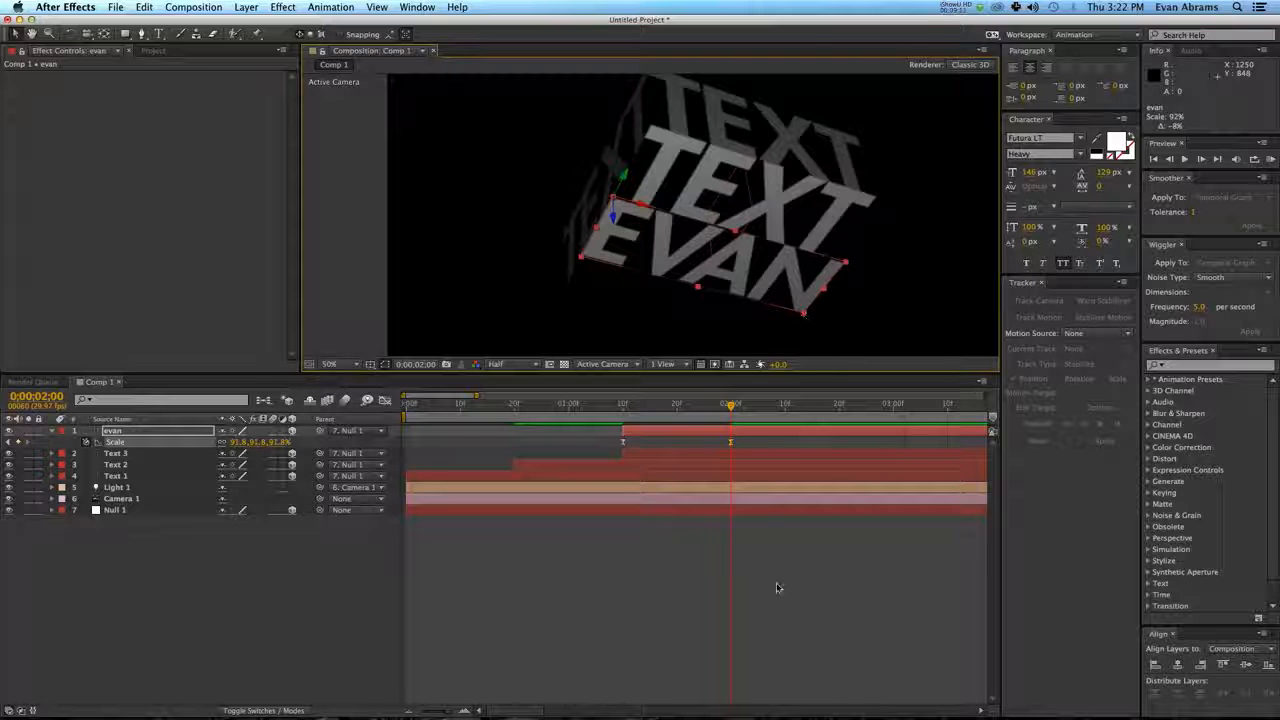
pyautogui.click(826, 531)
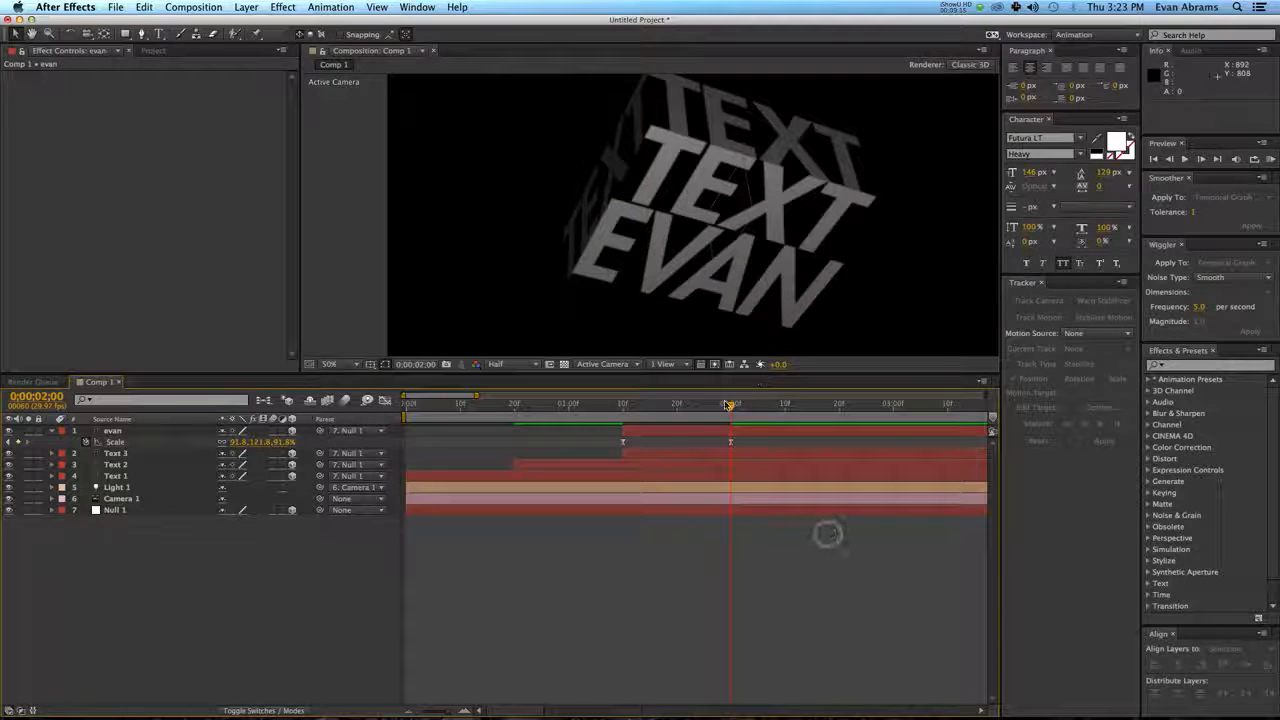
# Shift the name text layer to start at 0;00;02;00 and check the stacked texts at 0;00;02;20.
pyautogui.click(648, 410)
pyautogui.moveTo(642, 418); pyautogui.dragTo(794, 431)
pyautogui.click(763, 537)
pyautogui.click(838, 412)
pyautogui.scroll(-2, 671, 256)
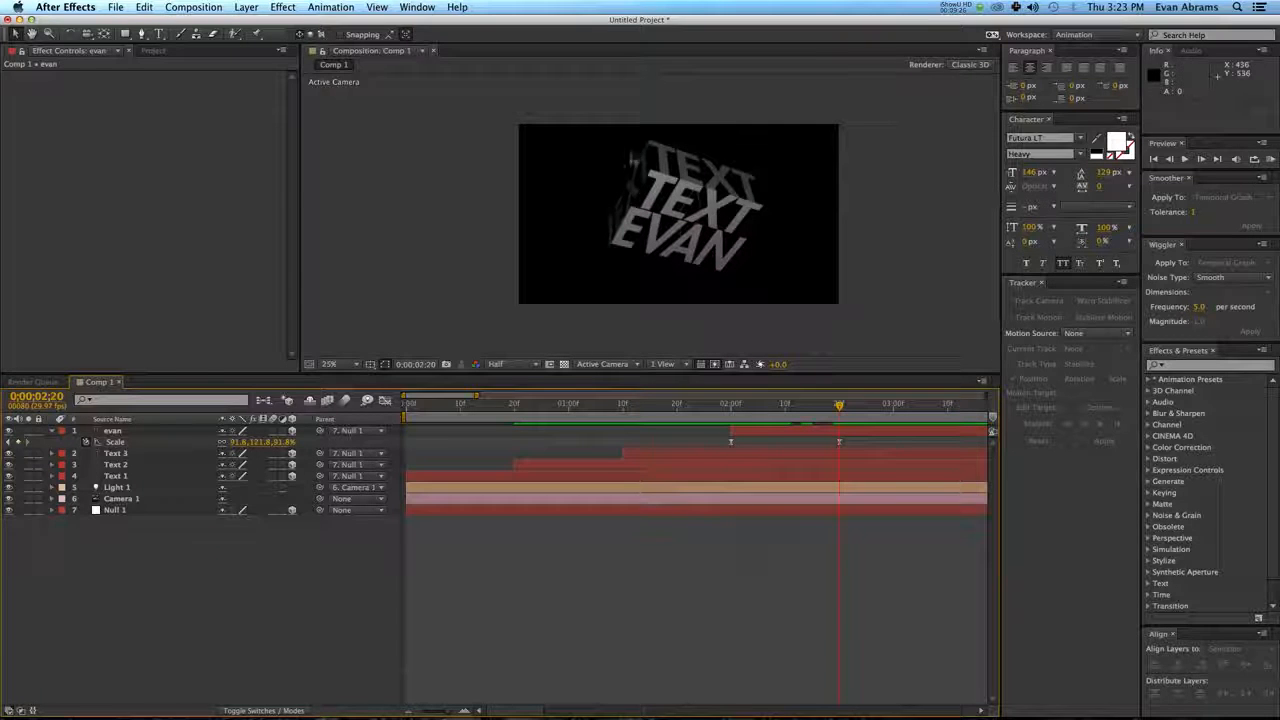
pyautogui.click(636, 183)
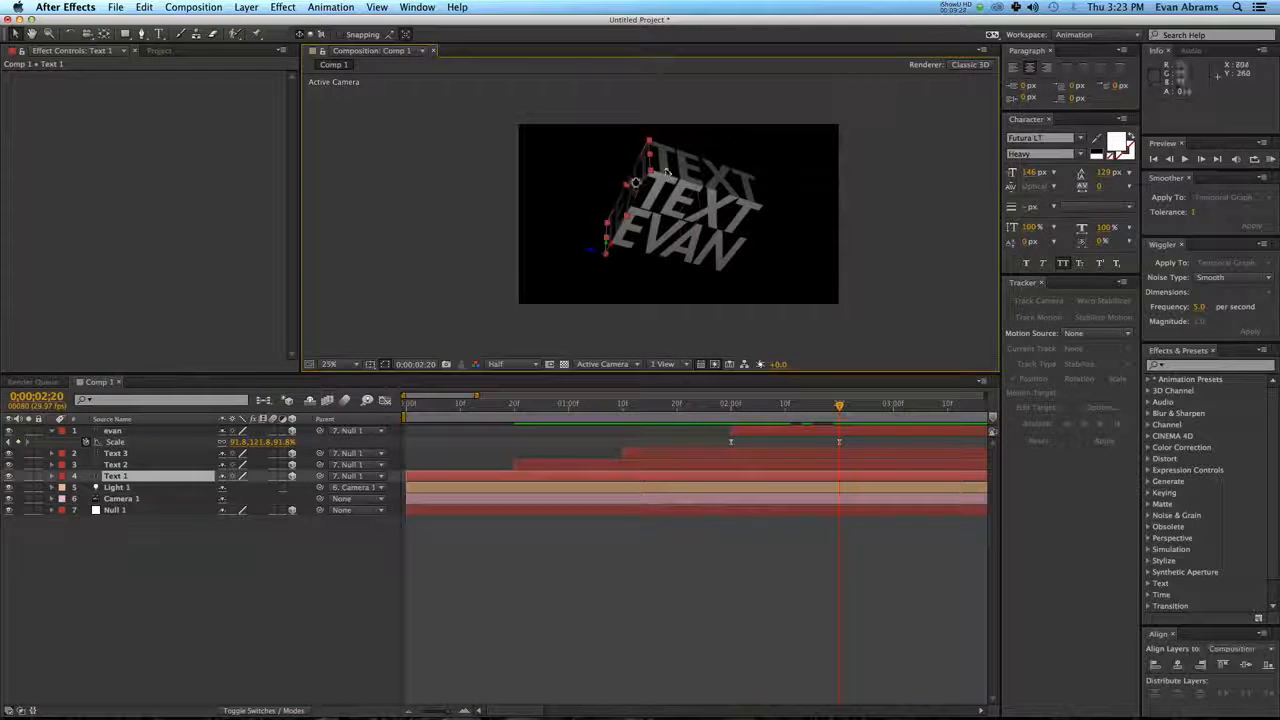
pyautogui.keyDown('shift'); pyautogui.click(670, 224); pyautogui.keyUp('shift')
pyautogui.keyDown('shift'); pyautogui.click(671, 197); pyautogui.keyUp('shift')
pyautogui.click(740, 542)
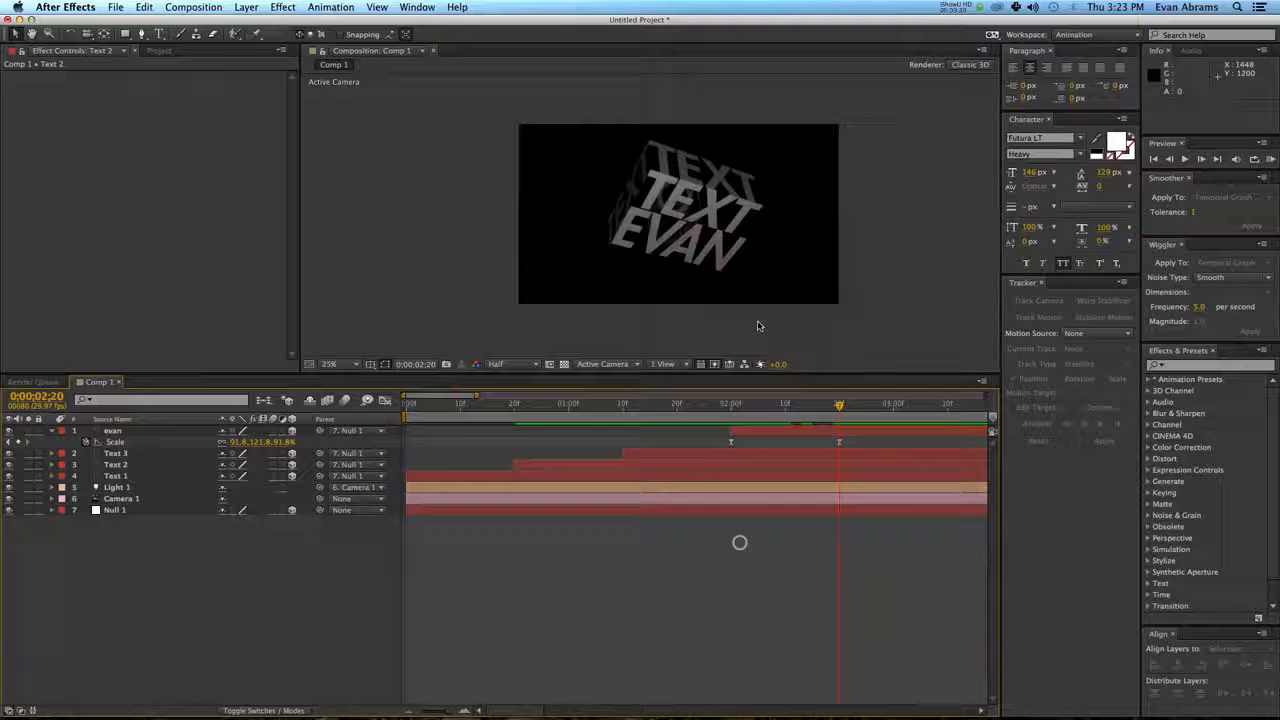
# Duplicate the name text, place the copy at the end of the word, and set its orientation to 0°, 0°, 90°.
pyautogui.click(684, 257)
pyautogui.press('super+d')
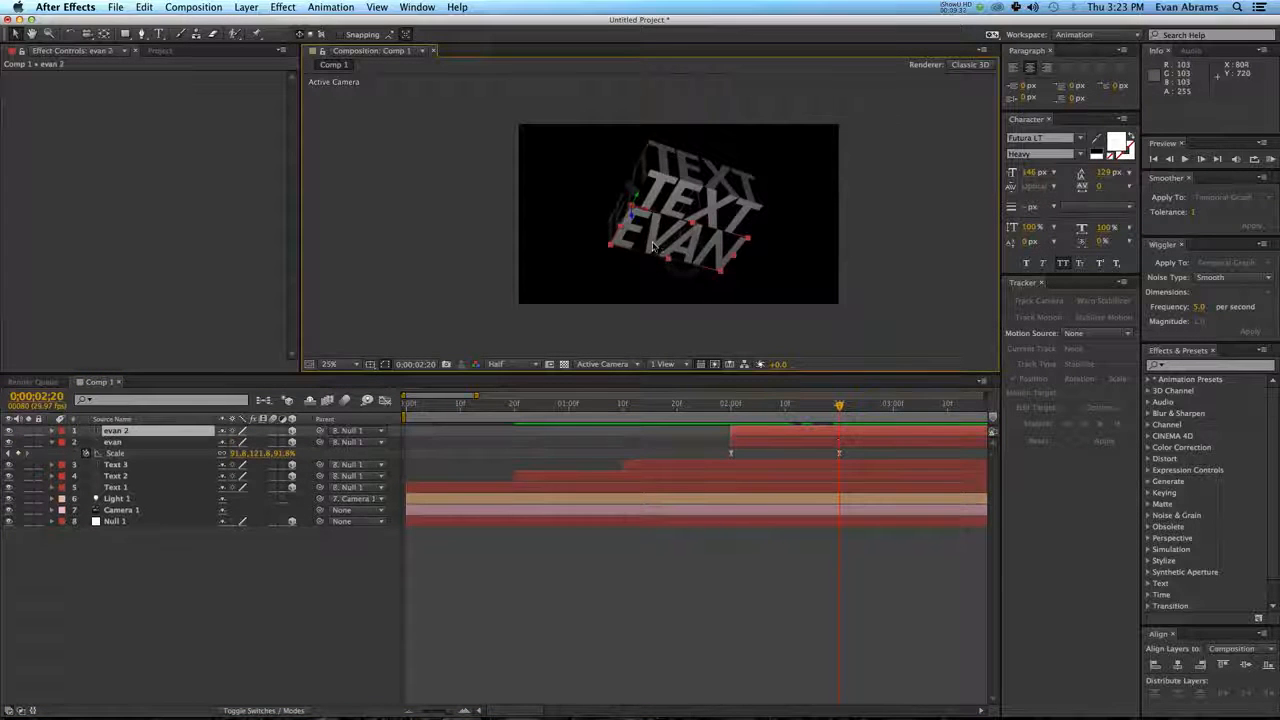
pyautogui.moveTo(684, 257)
pyautogui.mouseDown()
pyautogui.moveTo(750, 264)
pyautogui.moveTo(752, 236)
pyautogui.moveTo(696, 268)
pyautogui.mouseUp()
pyautogui.press('w')
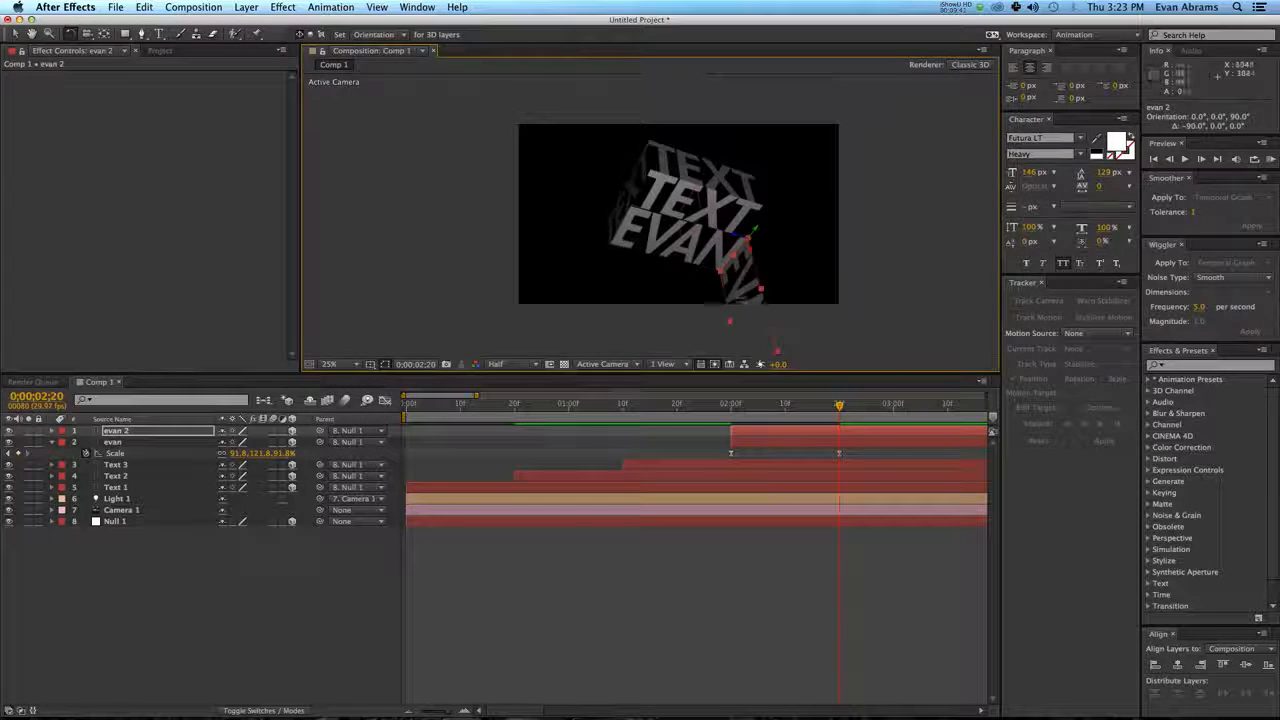
# Keyframe Null 1's position at 876.8, 360.8, -1550 at 0;00;02;20 to bring the rotated name copy into view.
pyautogui.click(695, 505)
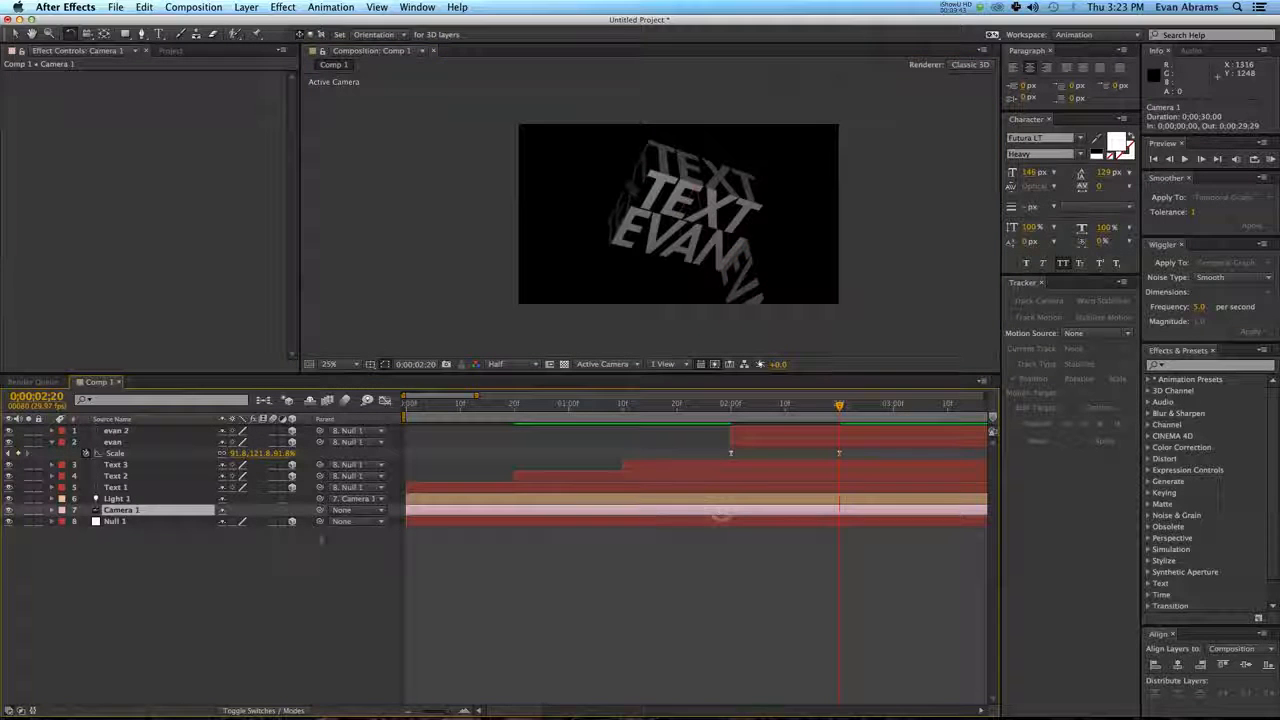
pyautogui.click(720, 520)
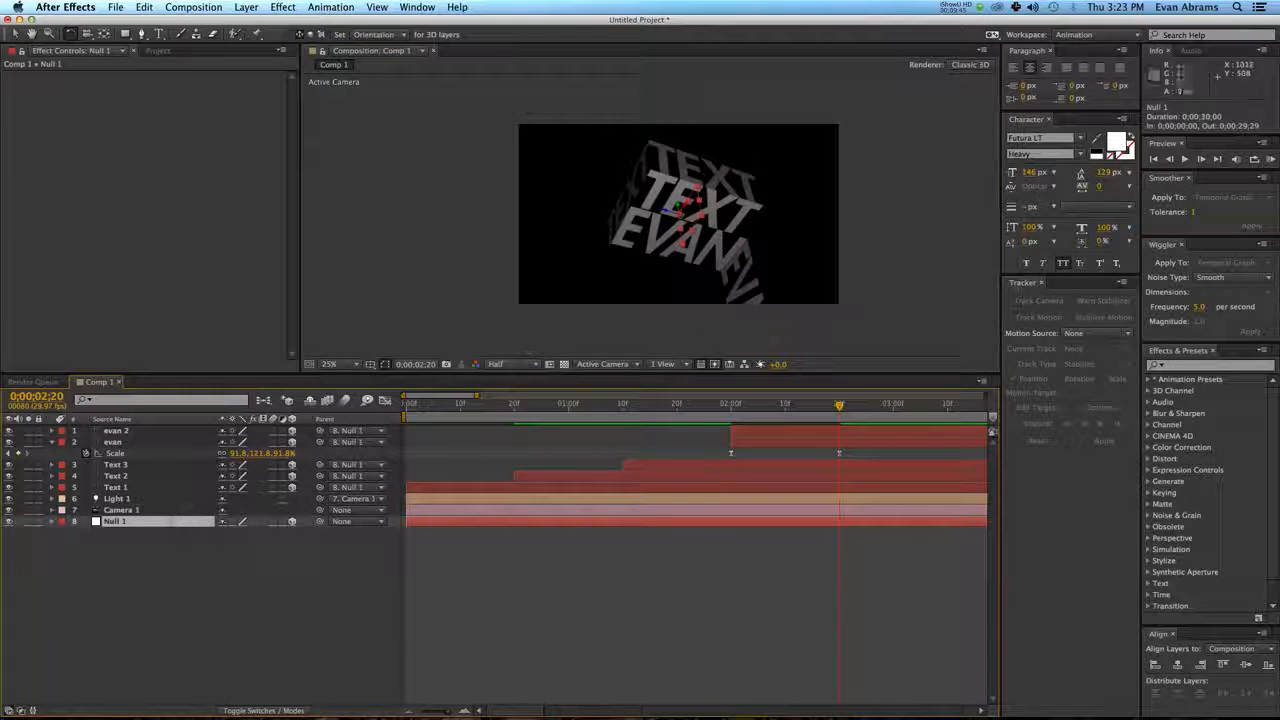
pyautogui.moveTo(688, 215); pyautogui.dragTo(656, 139)
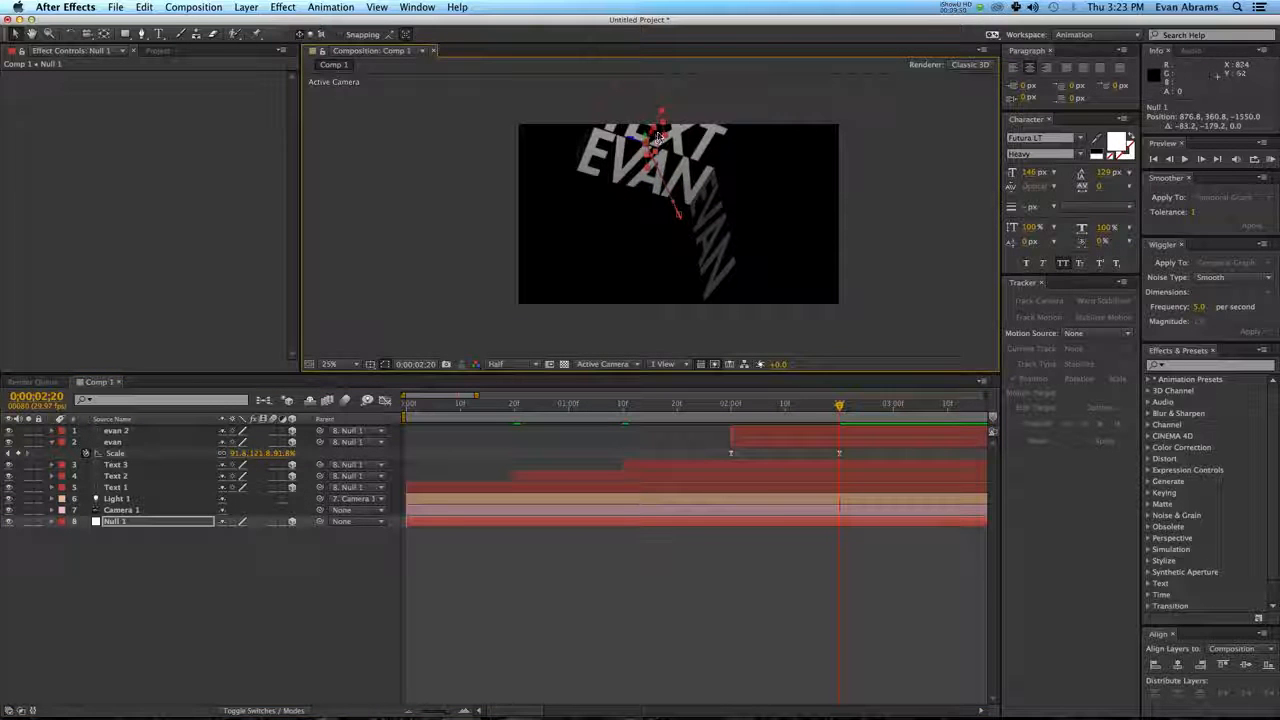
pyautogui.click(618, 511)
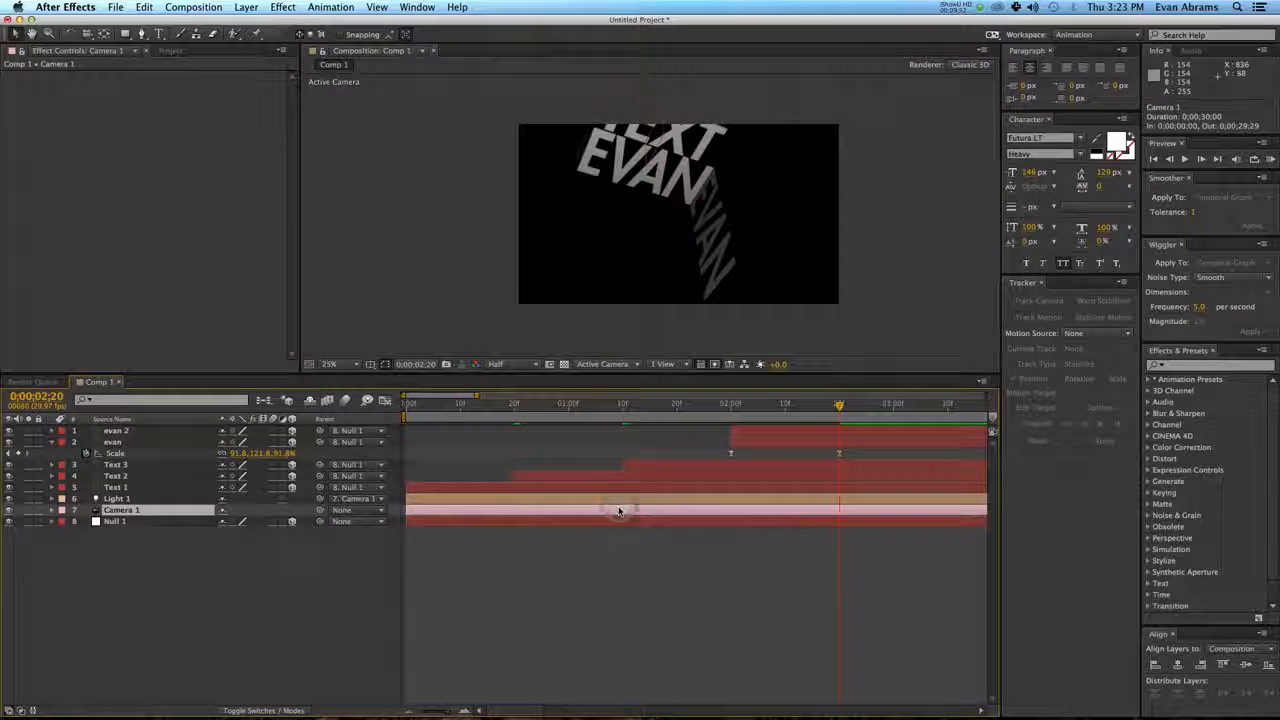